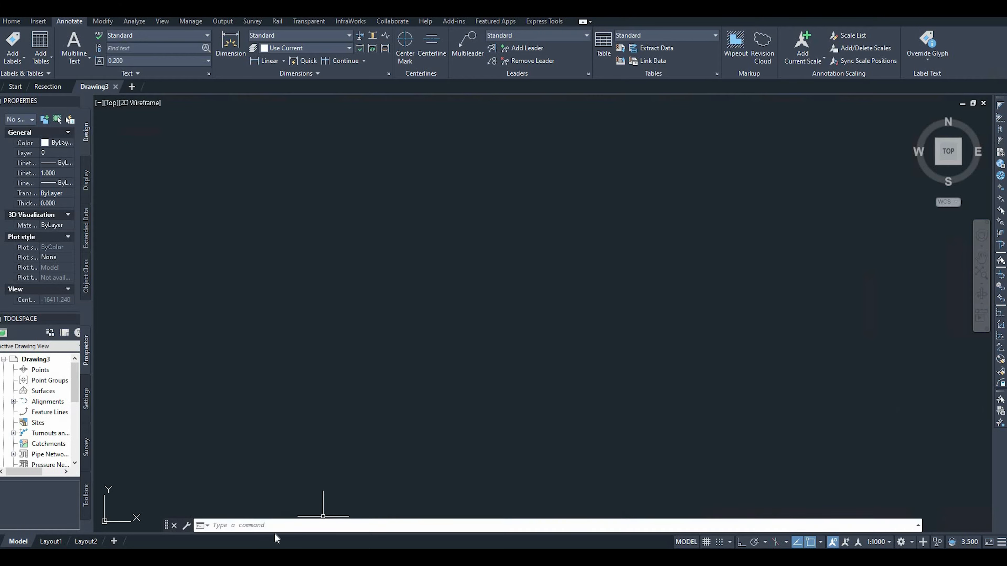
Step: Place a point at coordinates 9169.900,5316.890
click(291, 526)
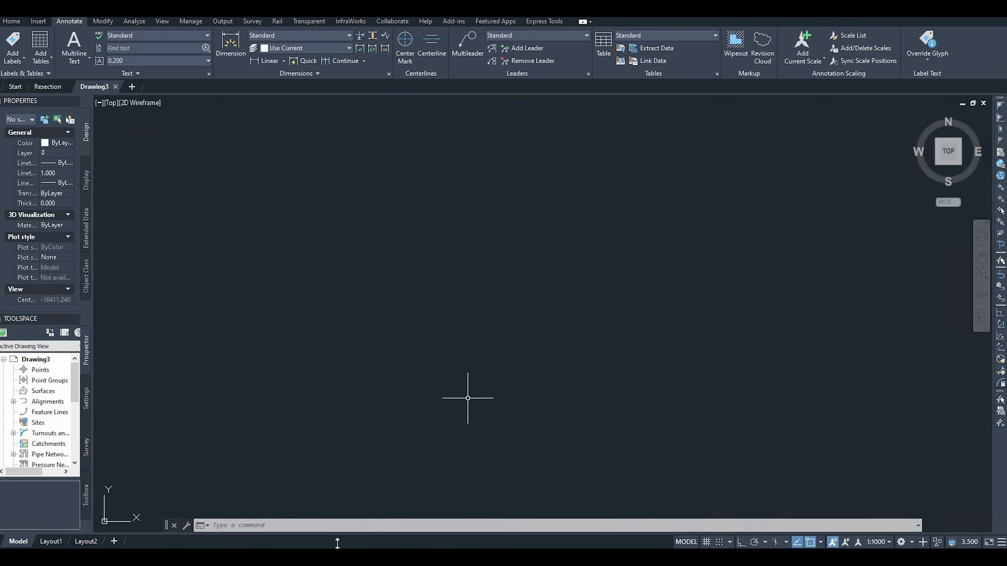
click(335, 527)
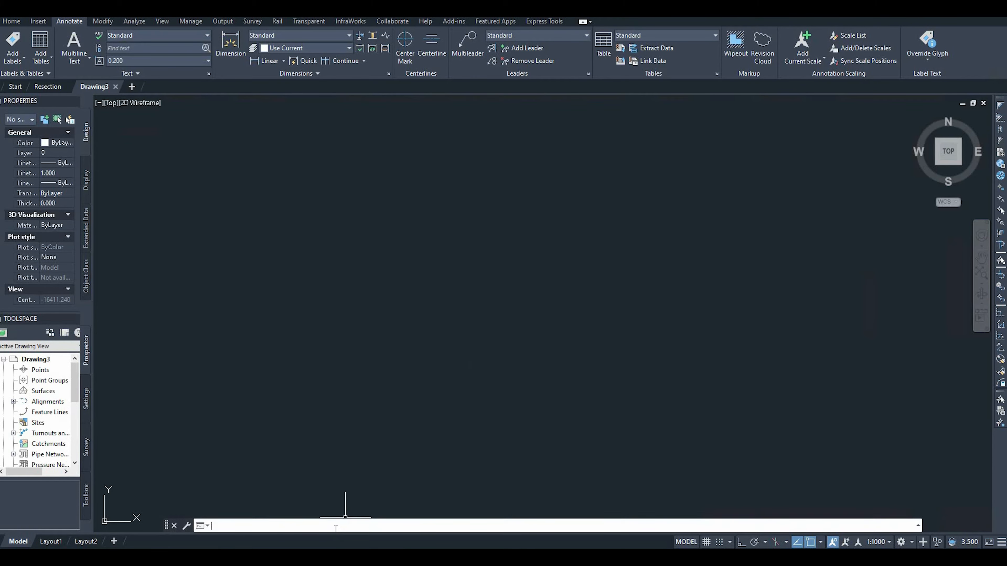
text(POINT)
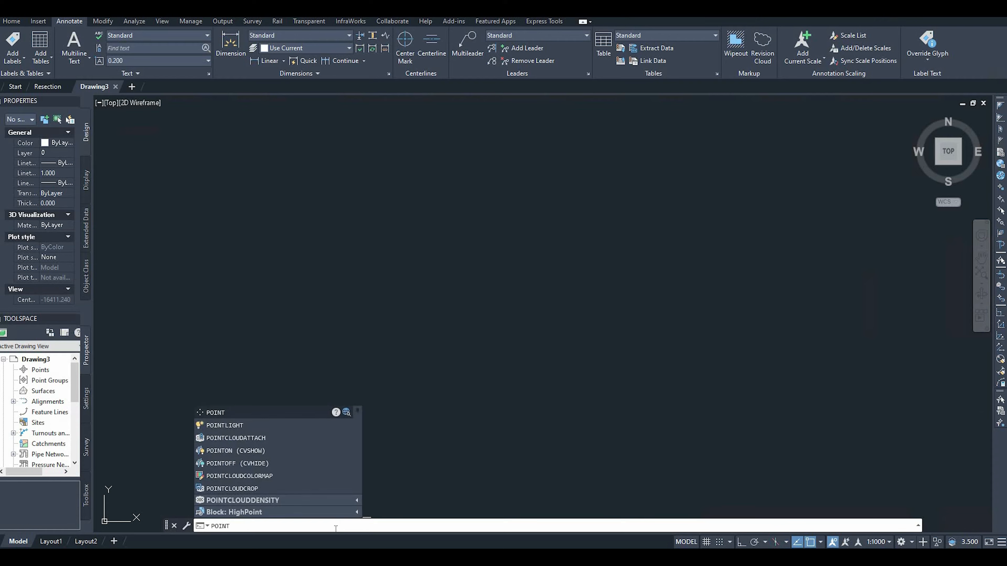
key(Return)
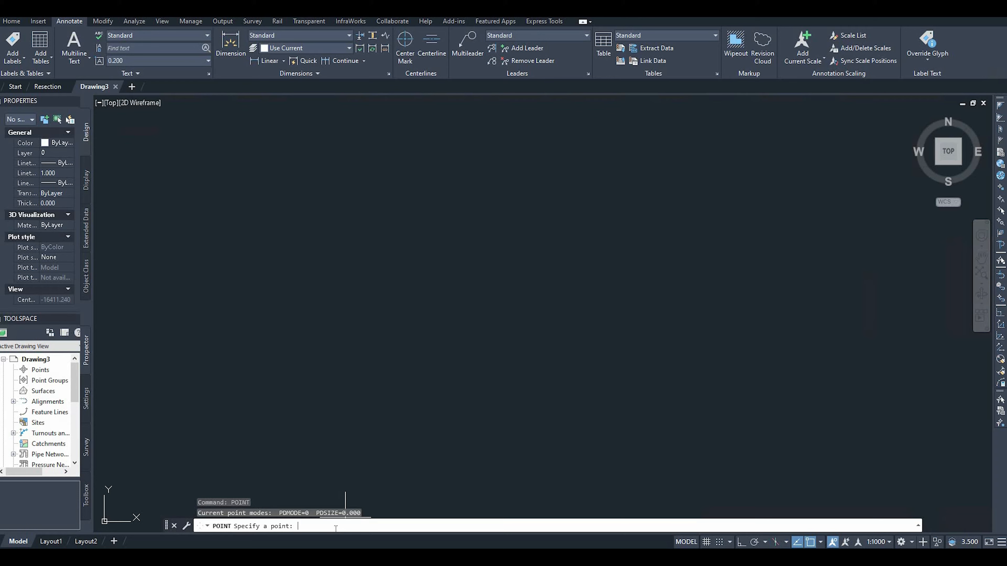
text(9169.900)
text(,)
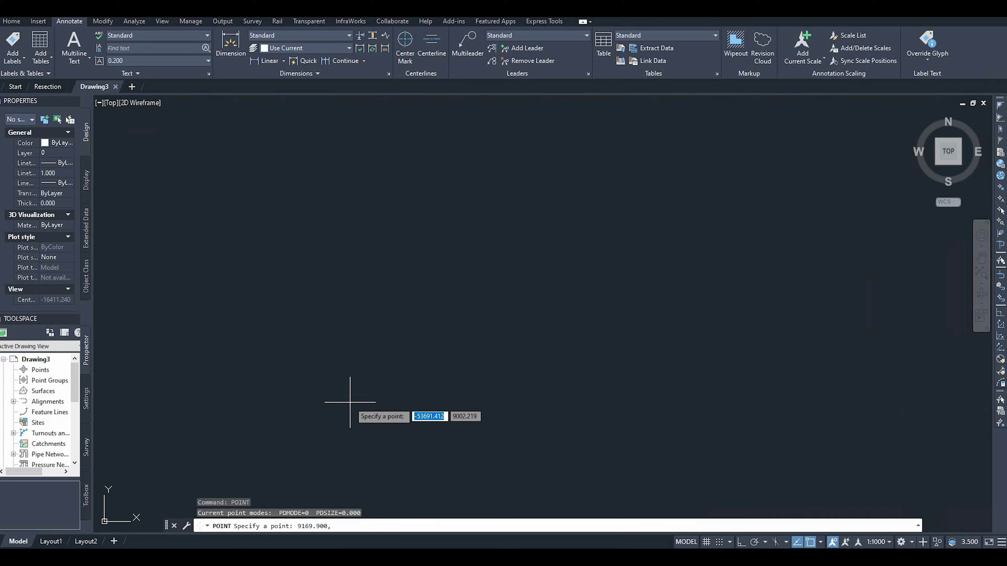
text(5316.890)
key(Return)
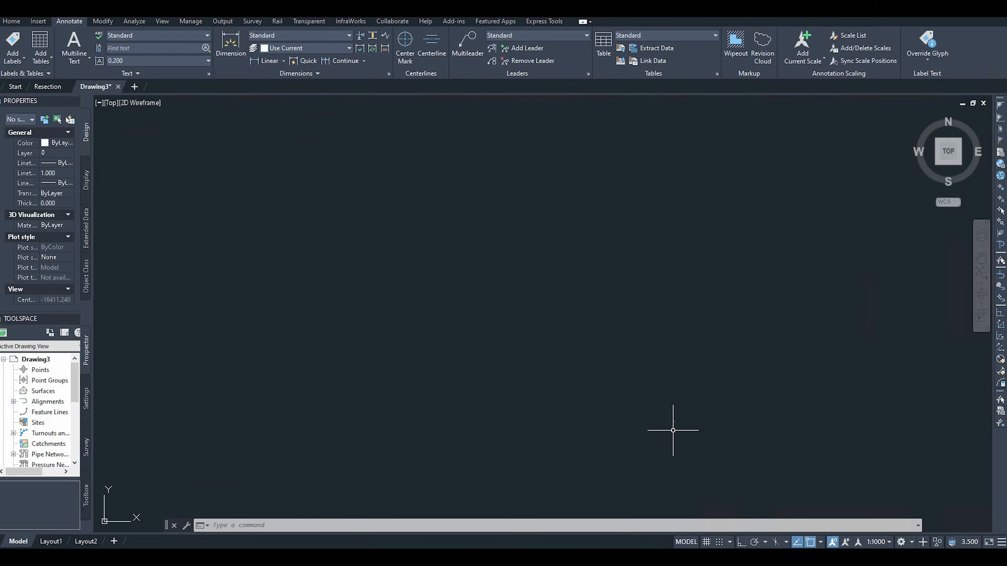
Step: Set the point display mode (PDMODE) to 3 so points are drawn as an X
click(281, 524)
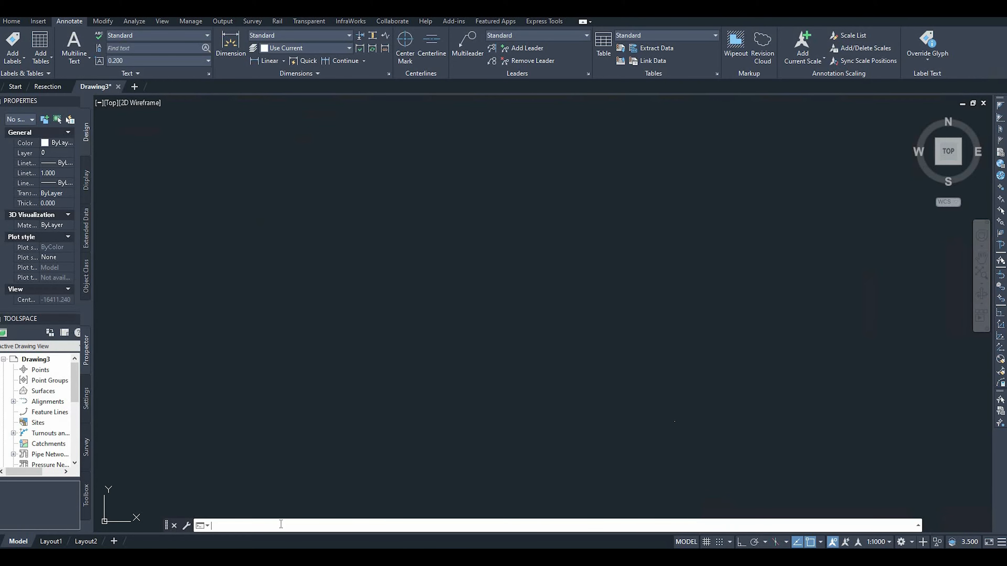
text(pdmode)
key(Return)
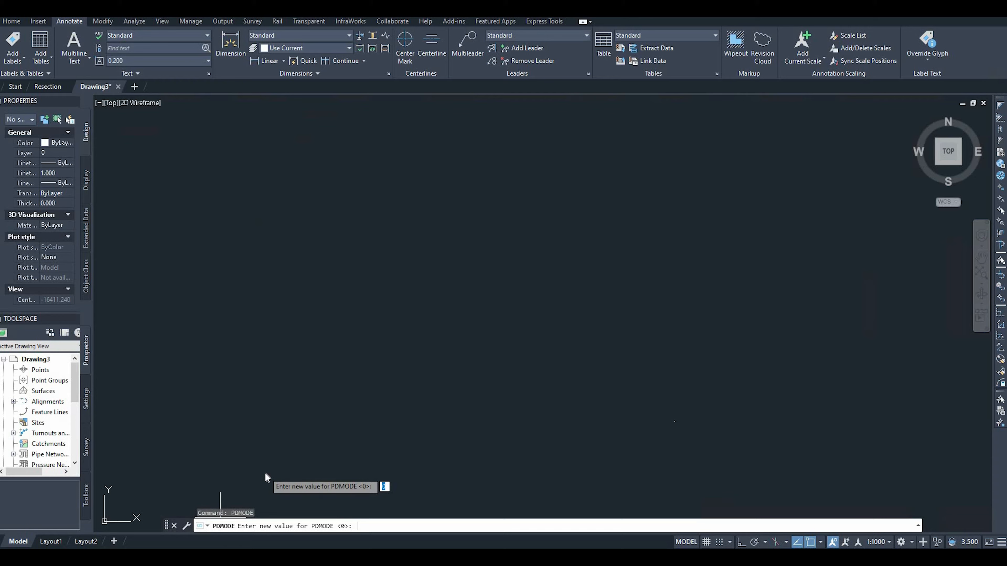
text(3)
key(Return)
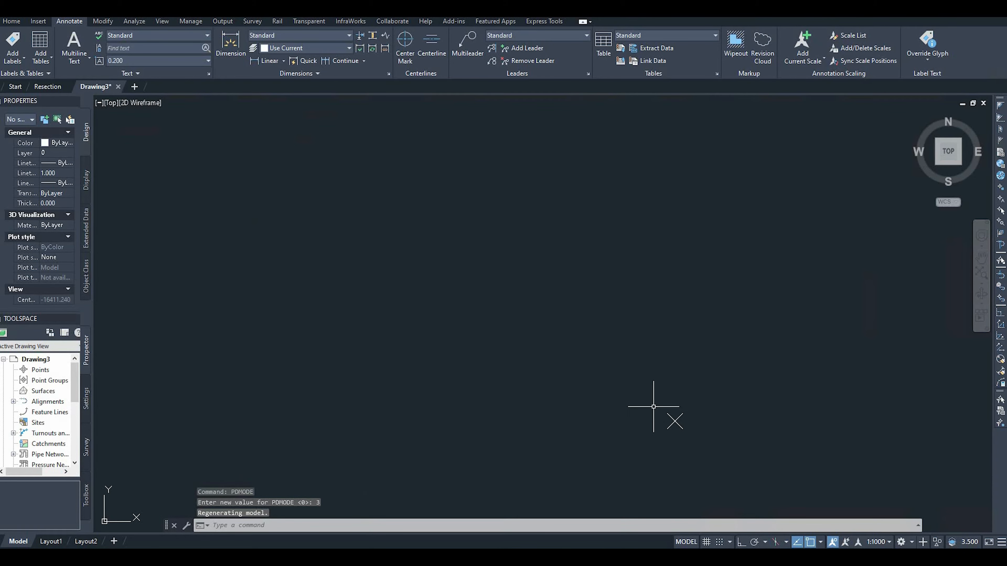
Step: Set the point display size (PDSIZE) to 18
click(352, 526)
text(pDSIZe)
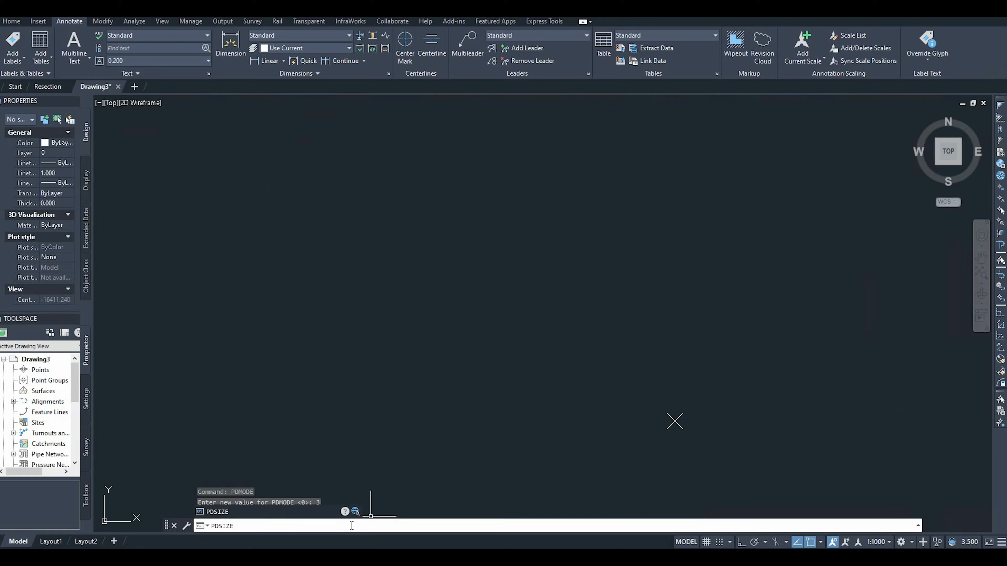
key(Return)
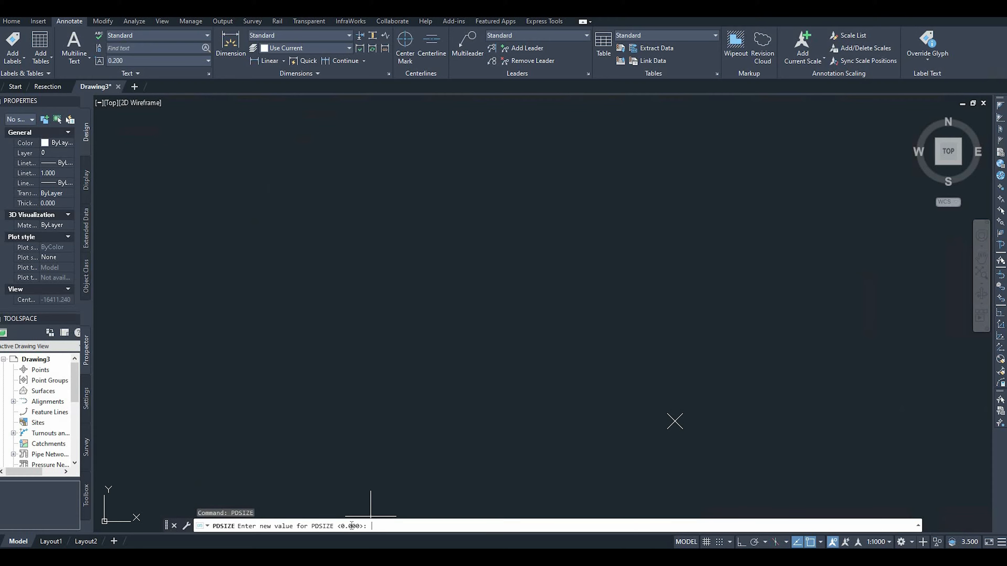
text(18)
key(Return)
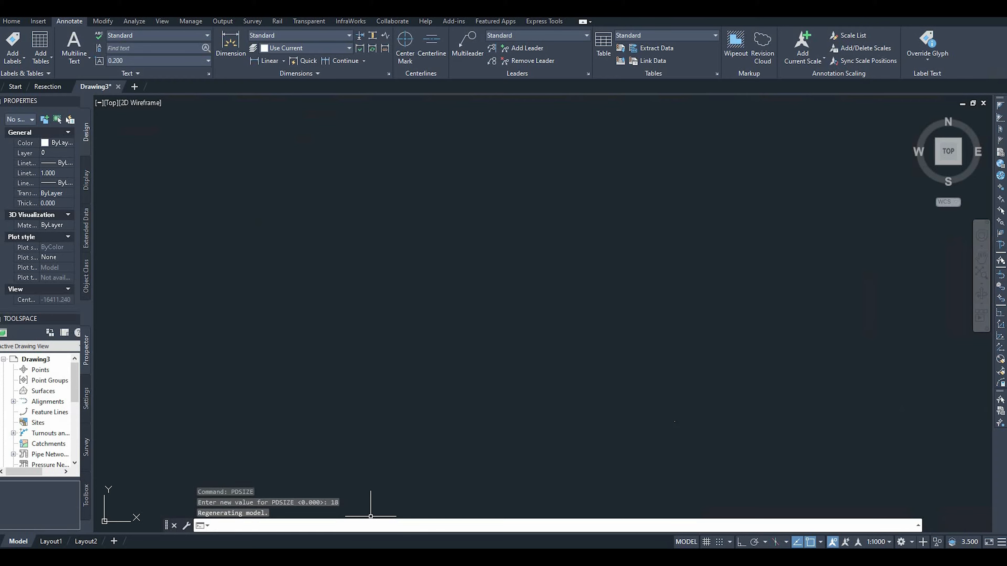
Step: Zoom to the drawing extents and examine the point marker with free space around it
scroll(701, 446, up, 4)
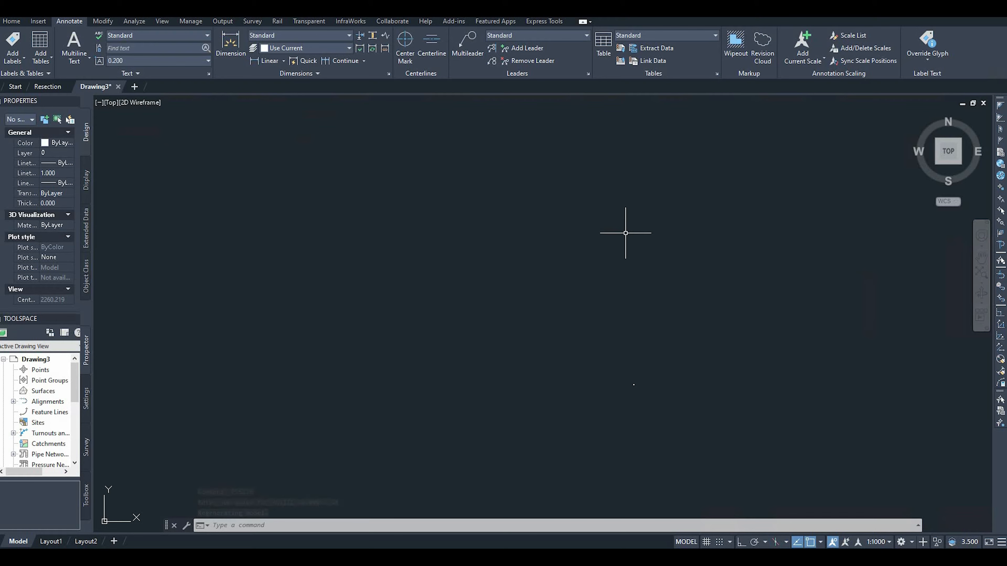
middle_click(652, 271)
middle_click(653, 271)
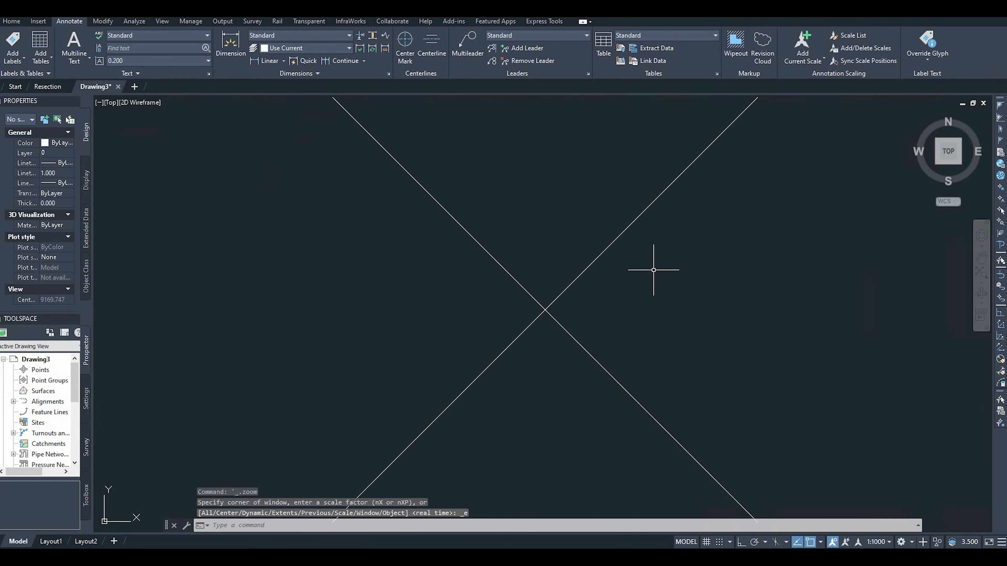
scroll(645, 308, down, 2)
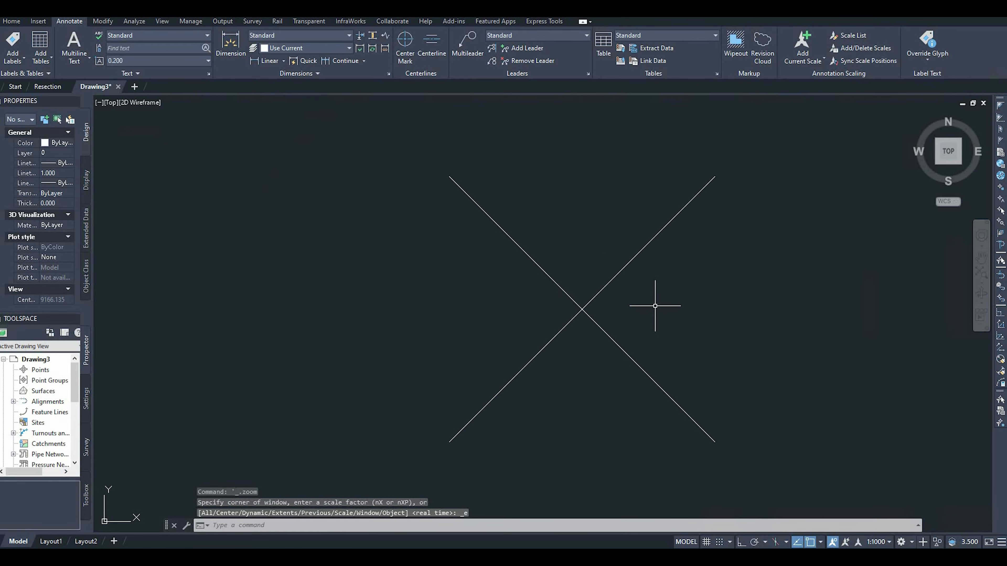
scroll(708, 295, down, 2)
scroll(359, 300, down, 2)
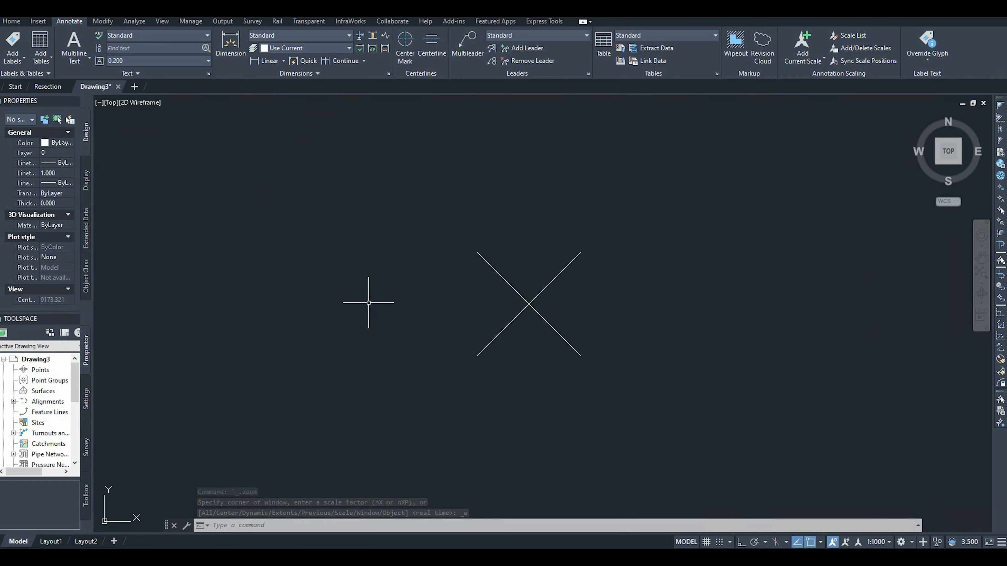
scroll(564, 337, down, 1)
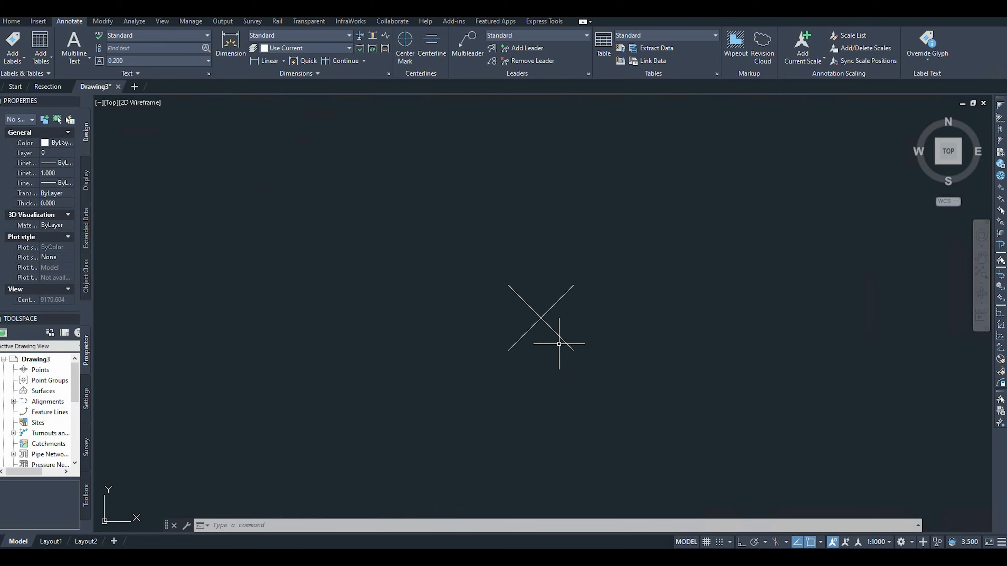
scroll(559, 344, up, 1)
mouse_move(543, 333)
middle_down()
mouse_move(418, 434)
mouse_move(425, 373)
middle_up()
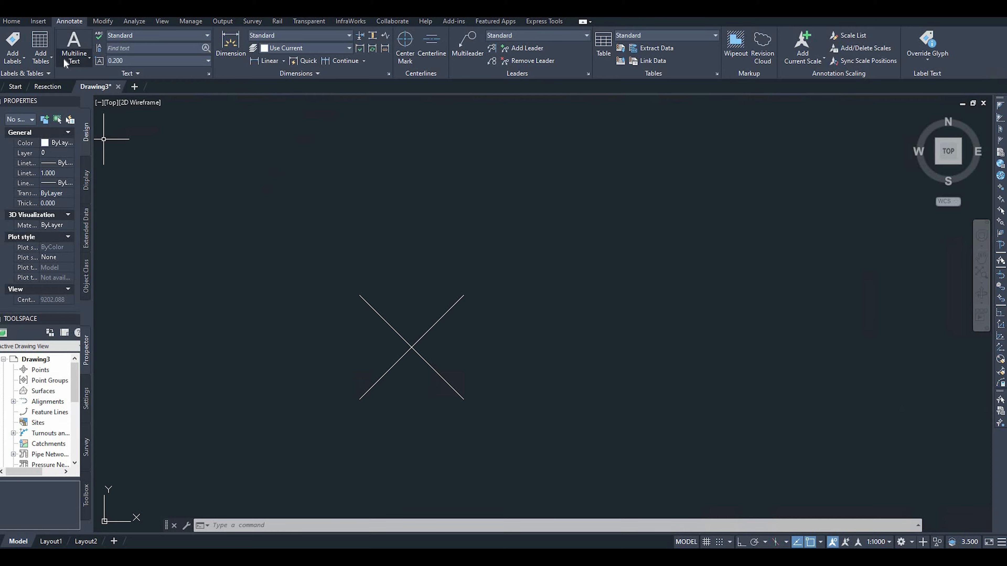
Step: Add multiline text above the point marker with the lines "CST A", "E 9169.900" and "N 5316.890"
click(75, 62)
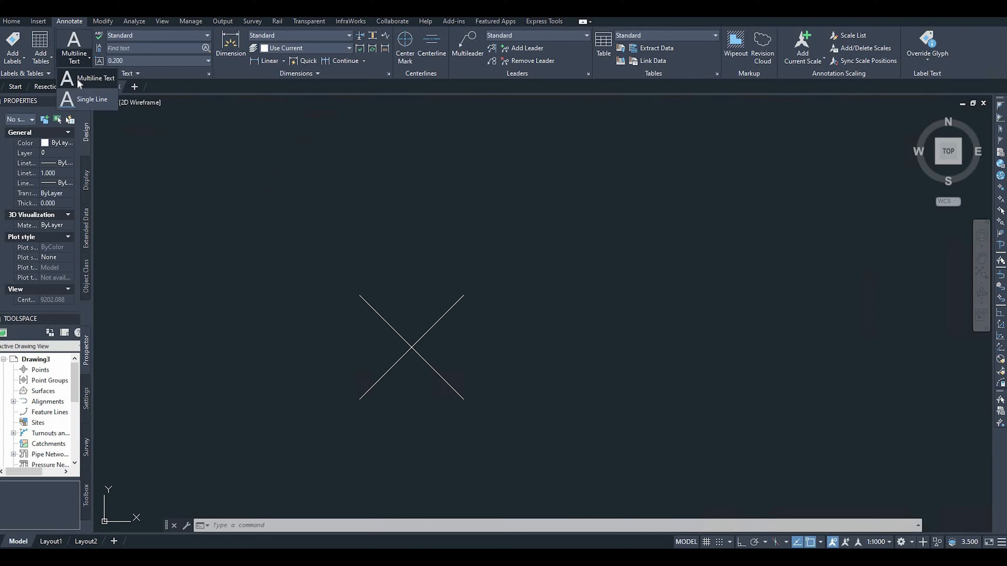
click(83, 78)
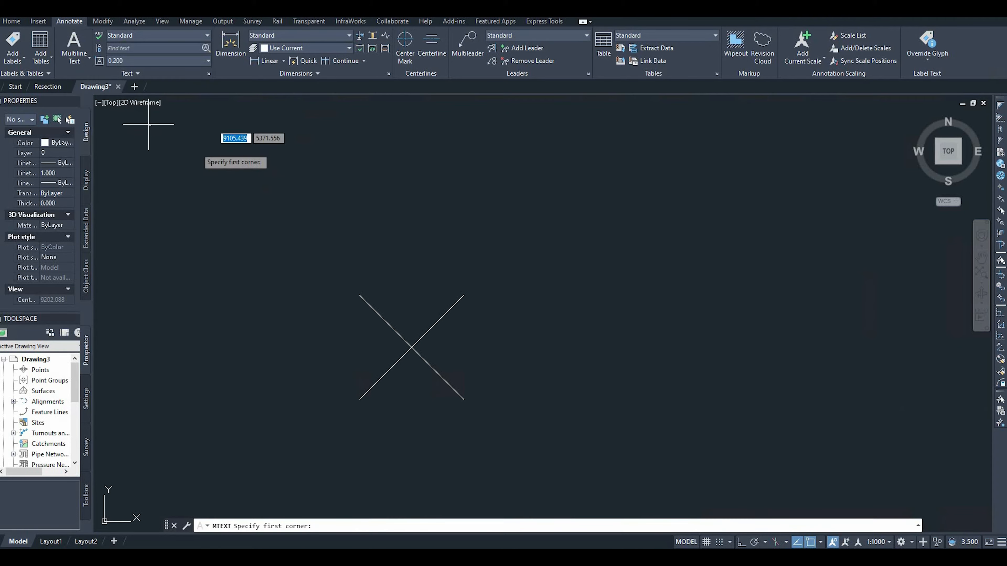
click(344, 193)
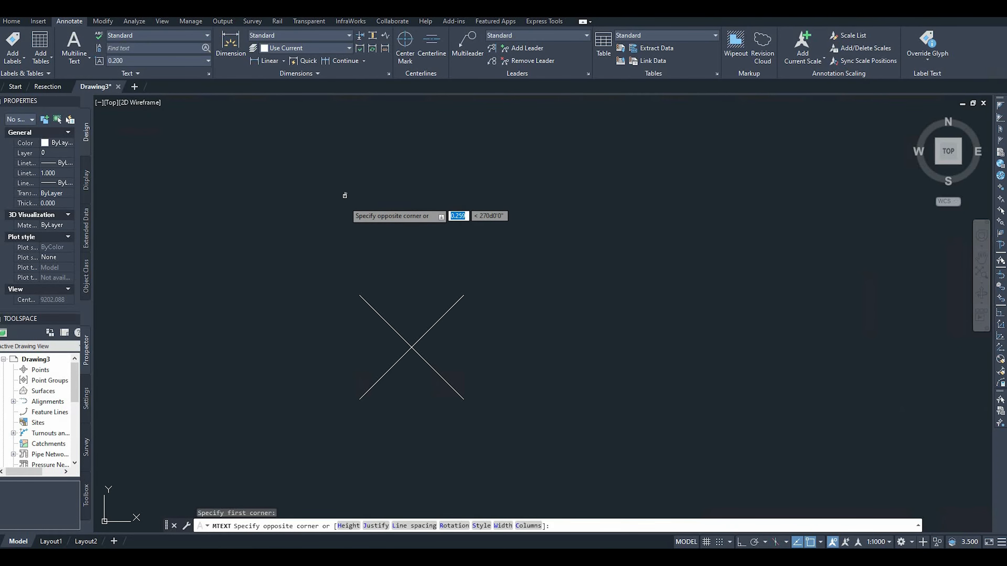
click(363, 247)
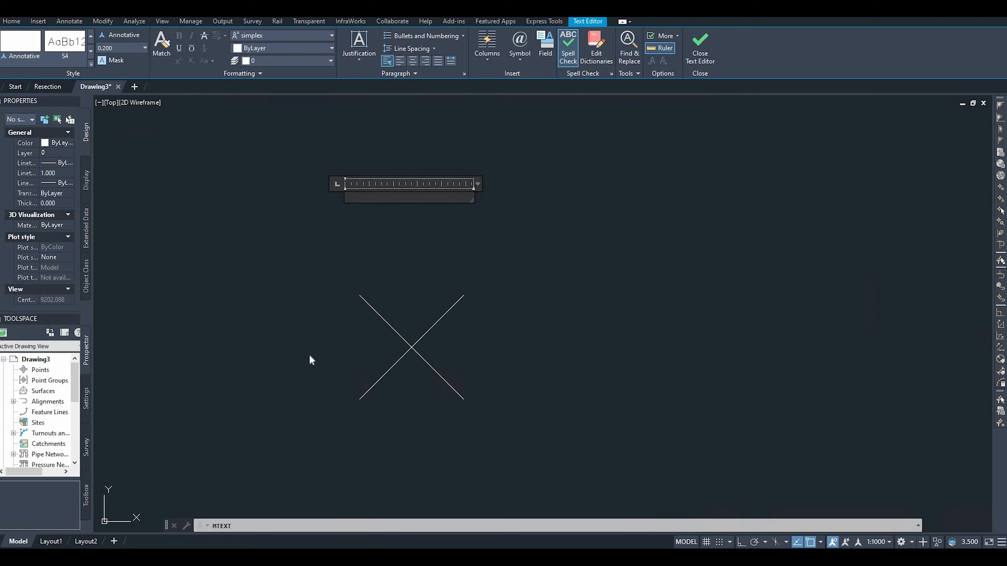
text(CST A)
key(Return)
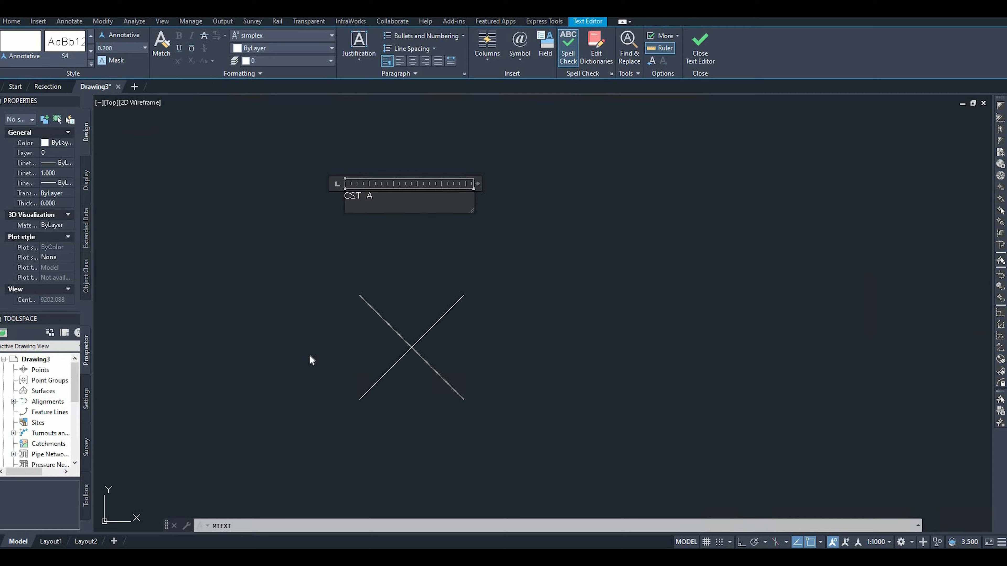
text(E 9169.900)
key(Return)
text(N 5316.)
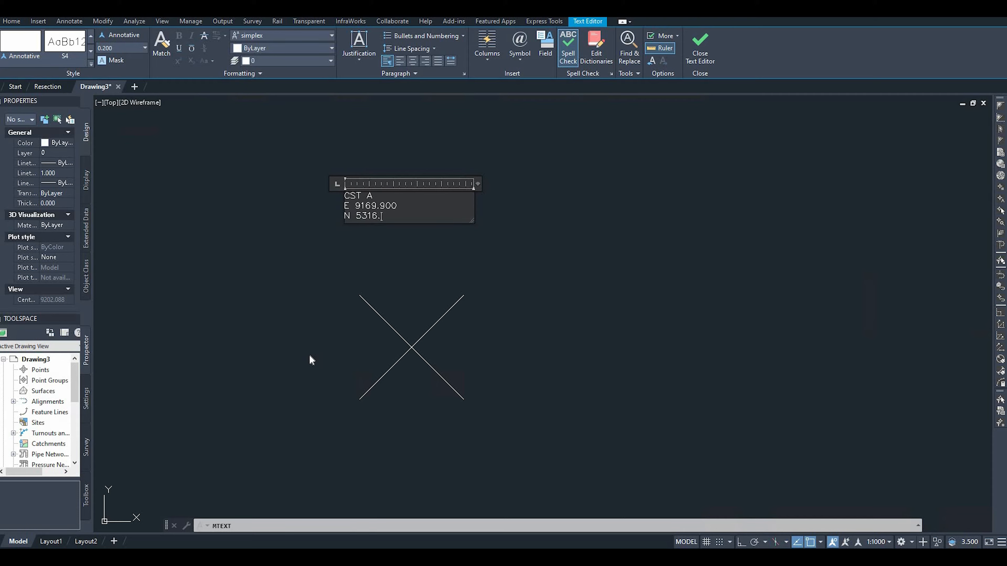
text(890)
Step: Set the text height of the whole CST A label to 4 and finish editing it
drag(399, 216, 365, 205)
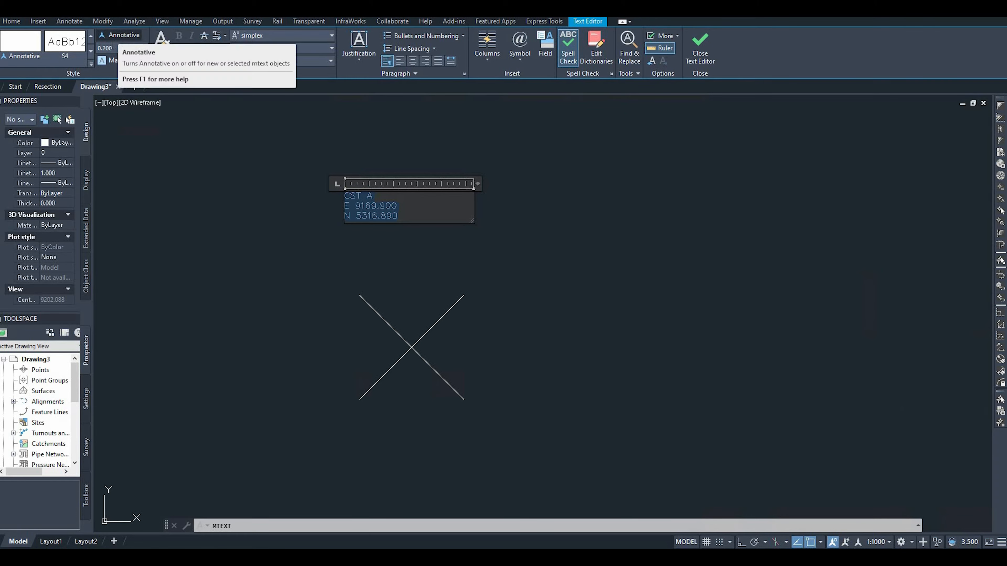
click(120, 48)
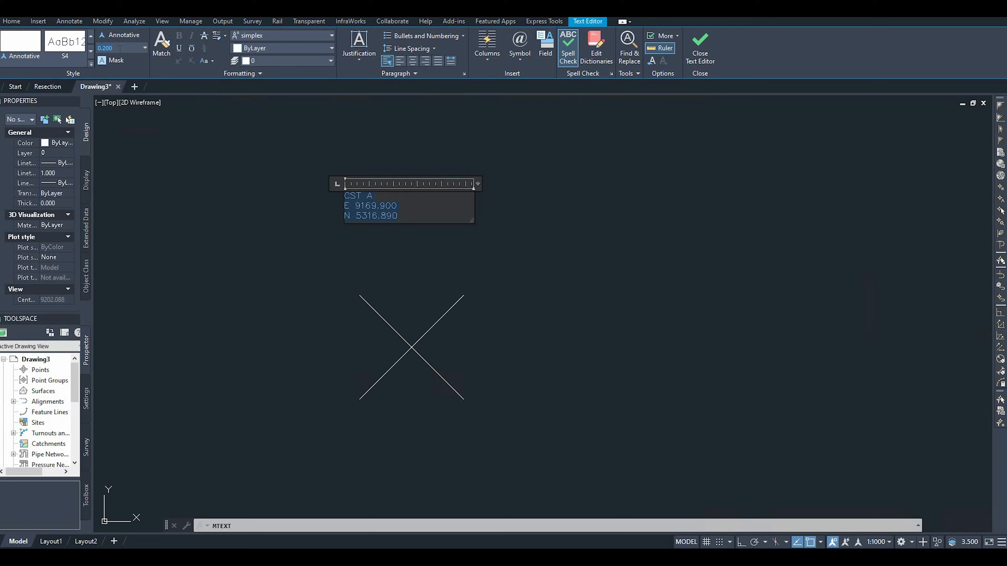
text(4)
key(Return)
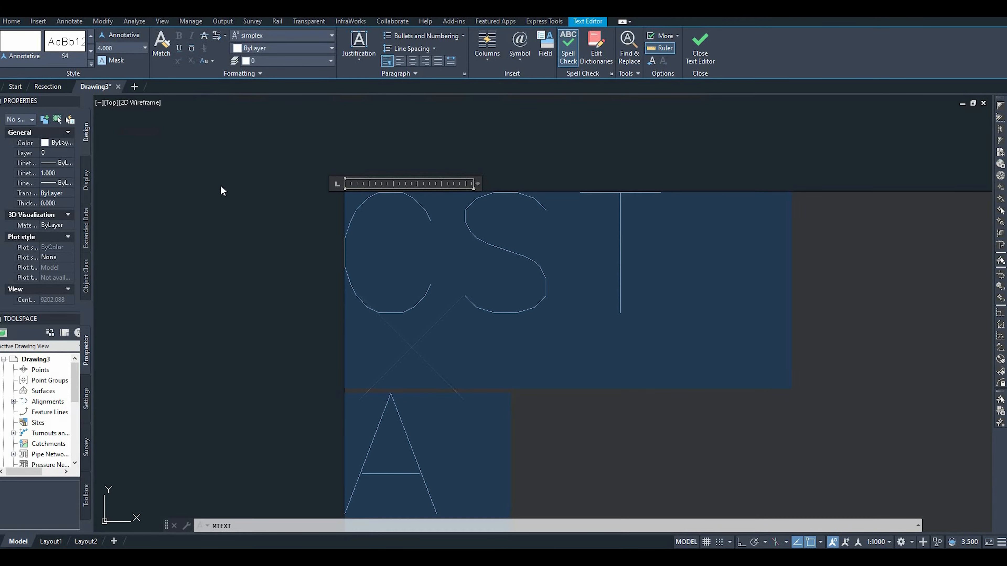
click(200, 207)
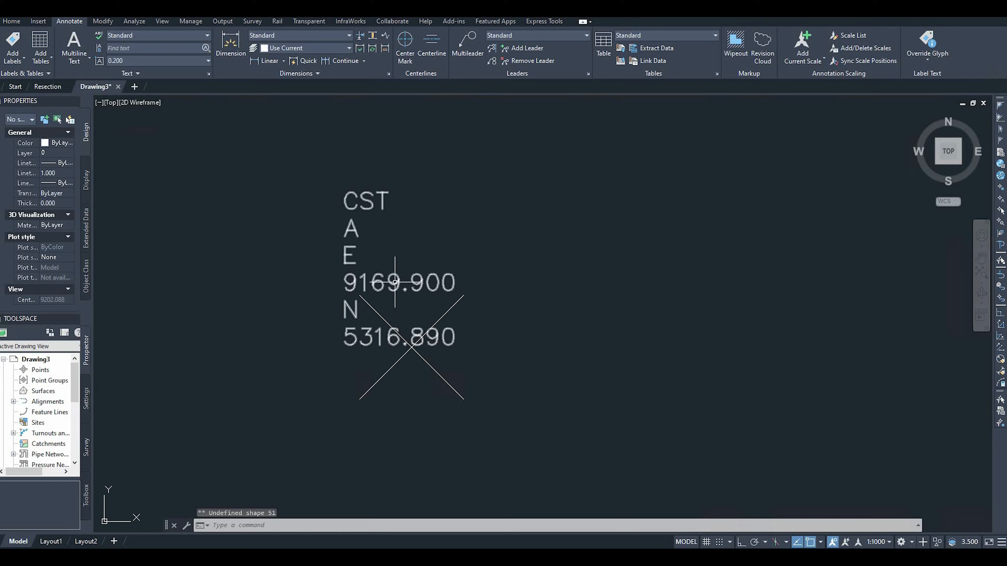
Step: Widen the CST A label's text frame so each coordinate fits on a single line
click(416, 289)
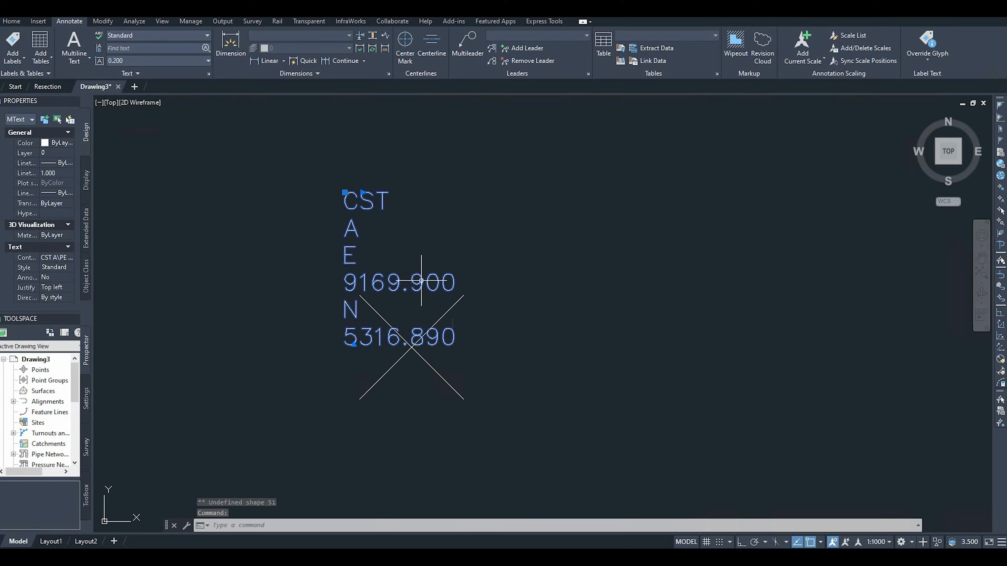
double_click(438, 337)
drag(454, 356, 555, 345)
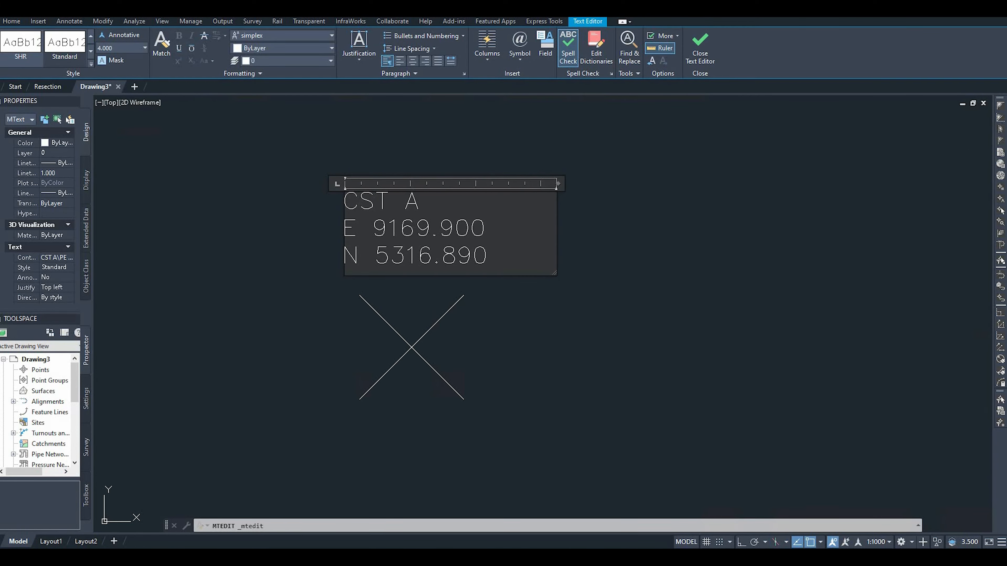
click(470, 318)
Step: Move the CST A label to the left side of the point marker and deselect it
click(345, 196)
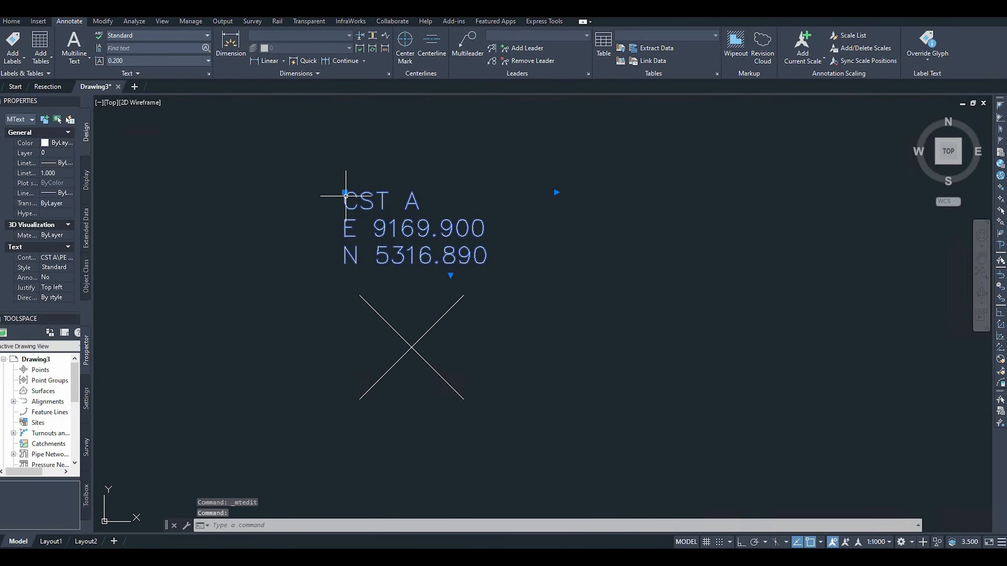
click(345, 193)
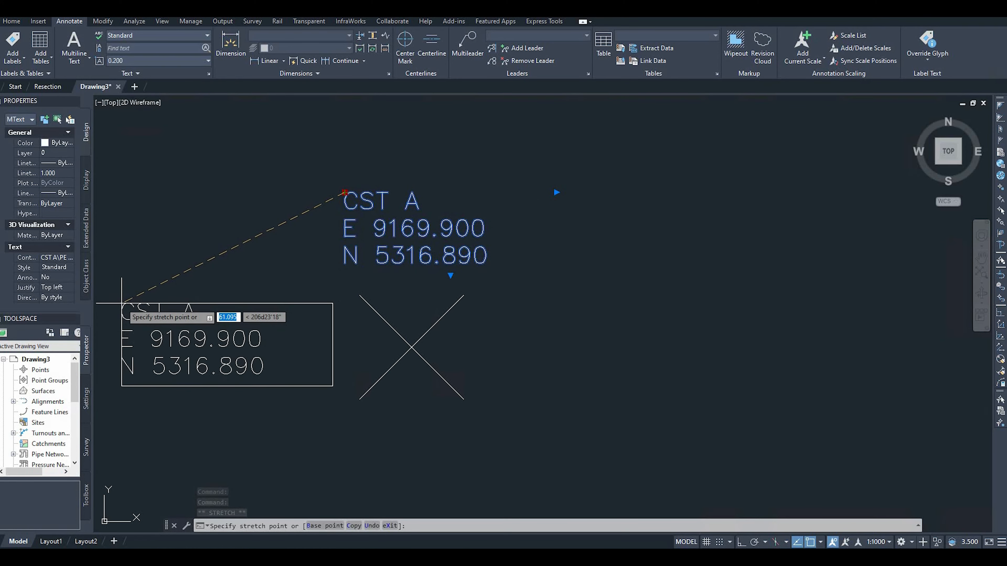
click(122, 303)
click(310, 448)
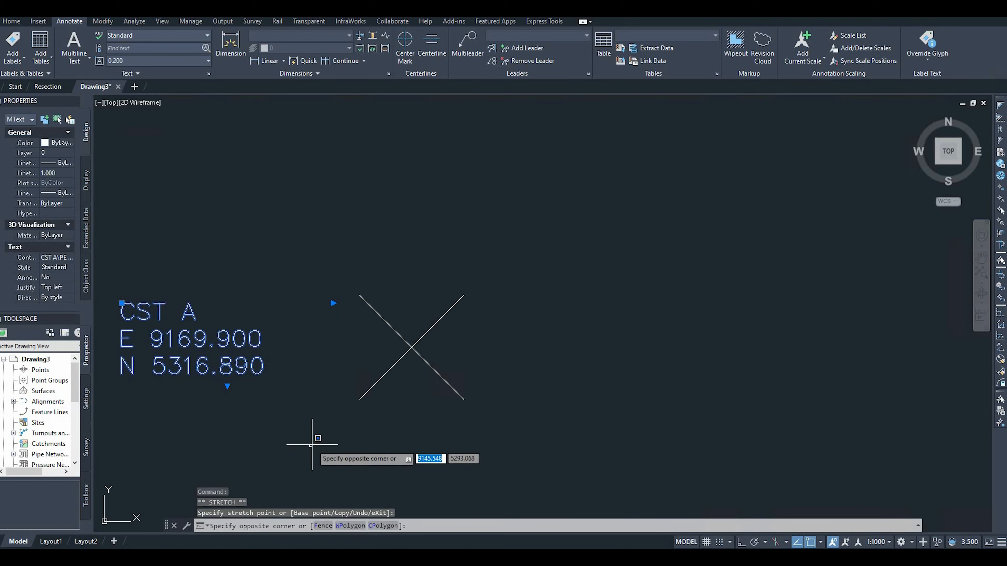
key(Escape)
key(Escape)
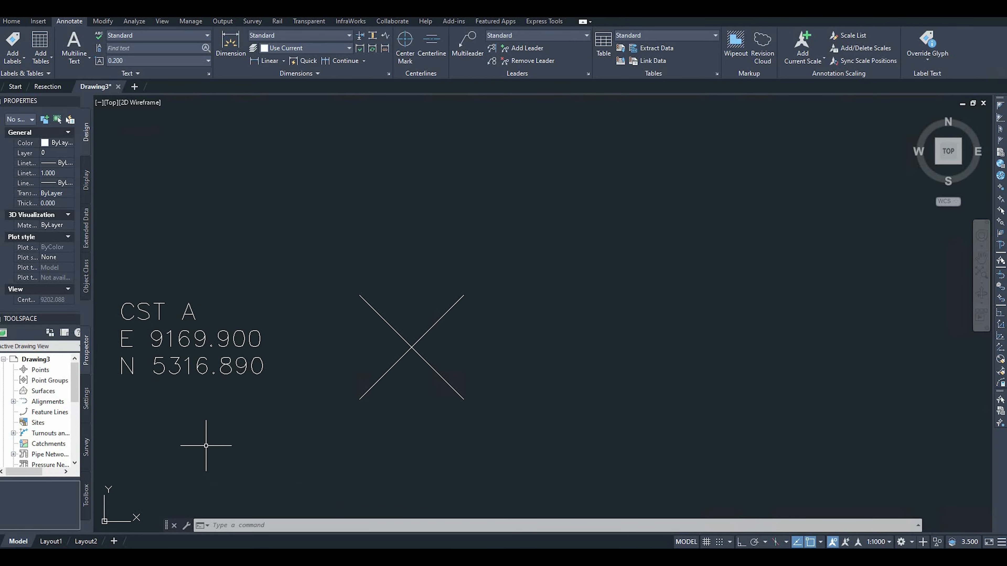
scroll(262, 398, down, 5)
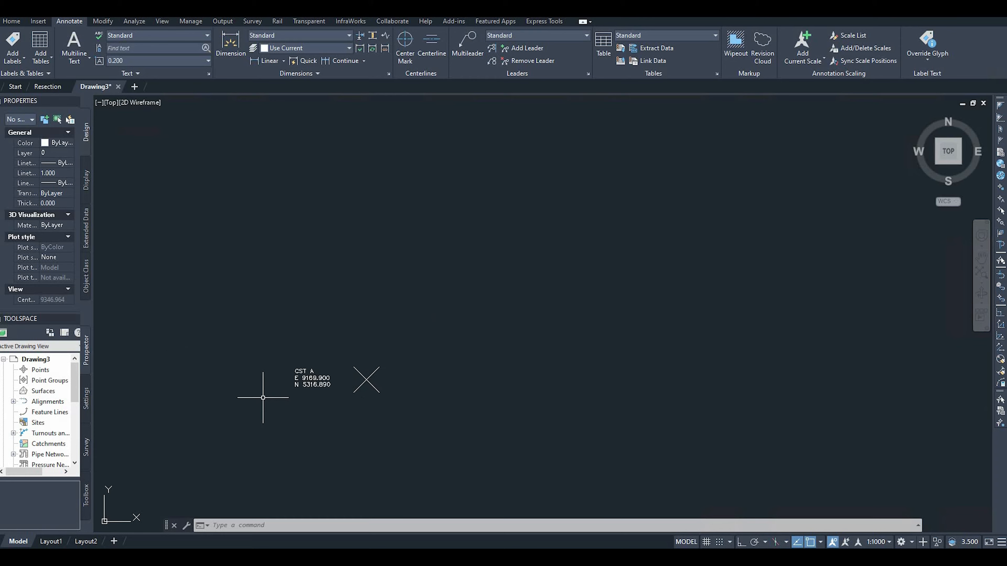
Step: Plot a second control station point at coordinates 8901.741,5725.479
click(301, 526)
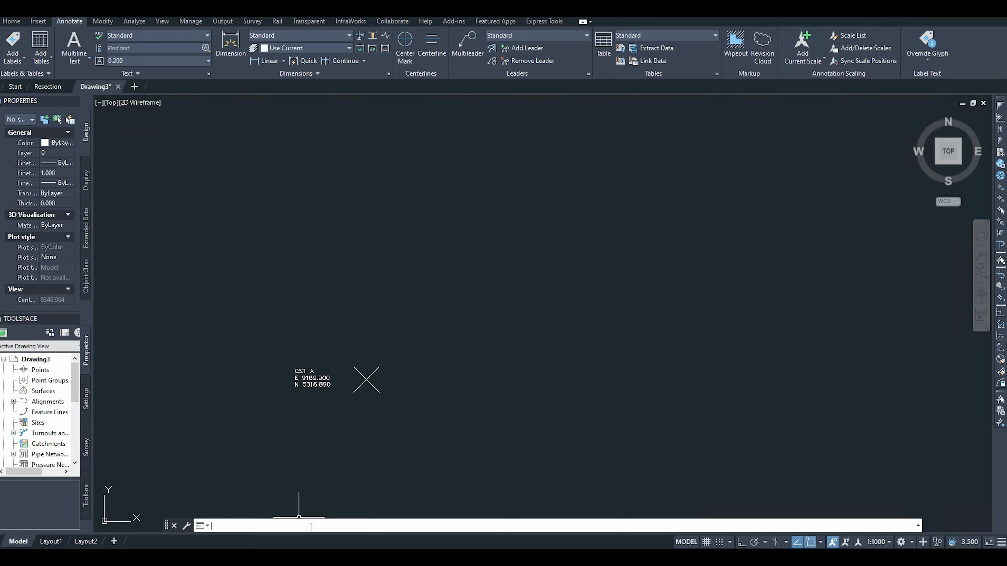
text(oint)
key(Return)
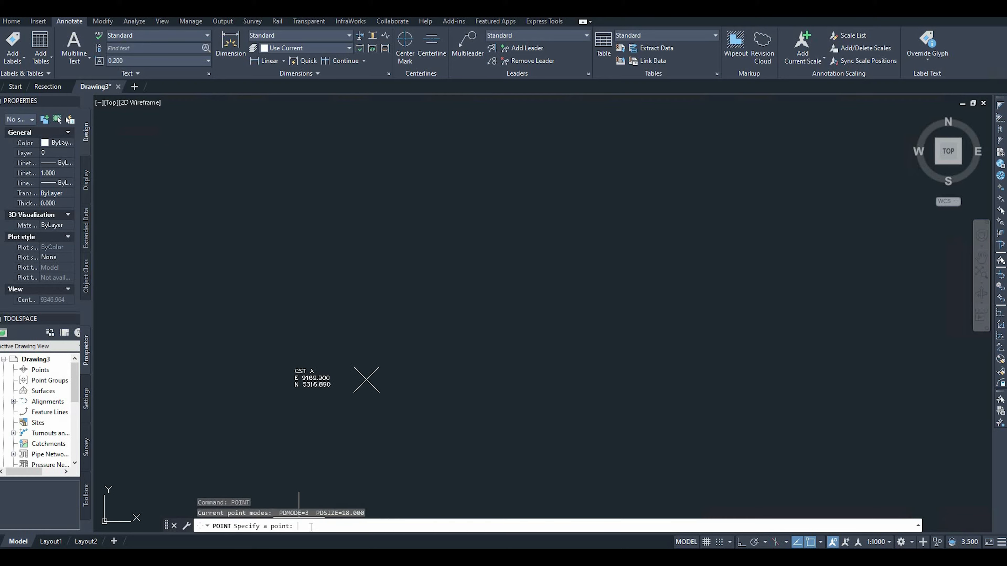
text(8901.741,5725.479)
key(Return)
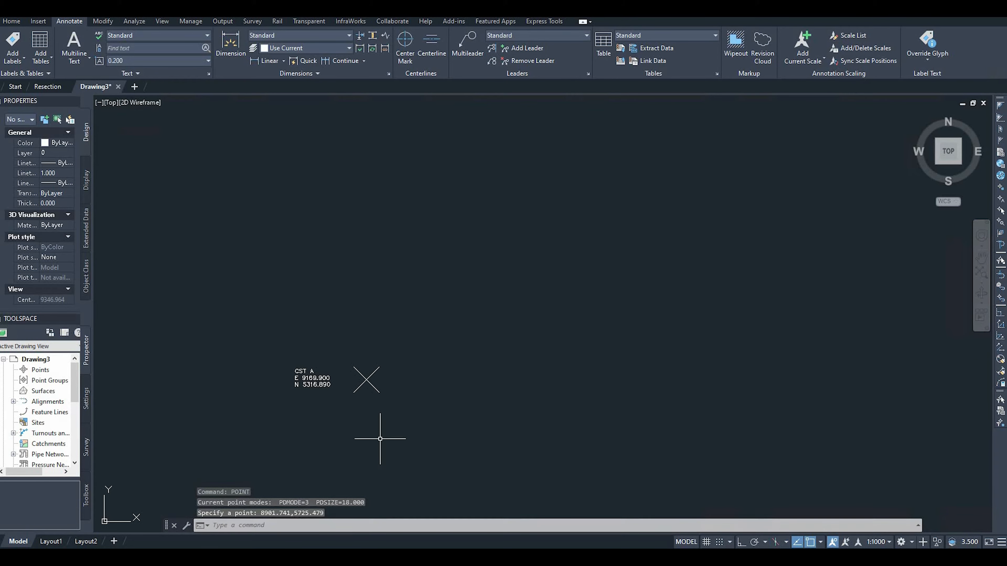
Step: Set the point display mode PDMODE to 3
text(PDmo)
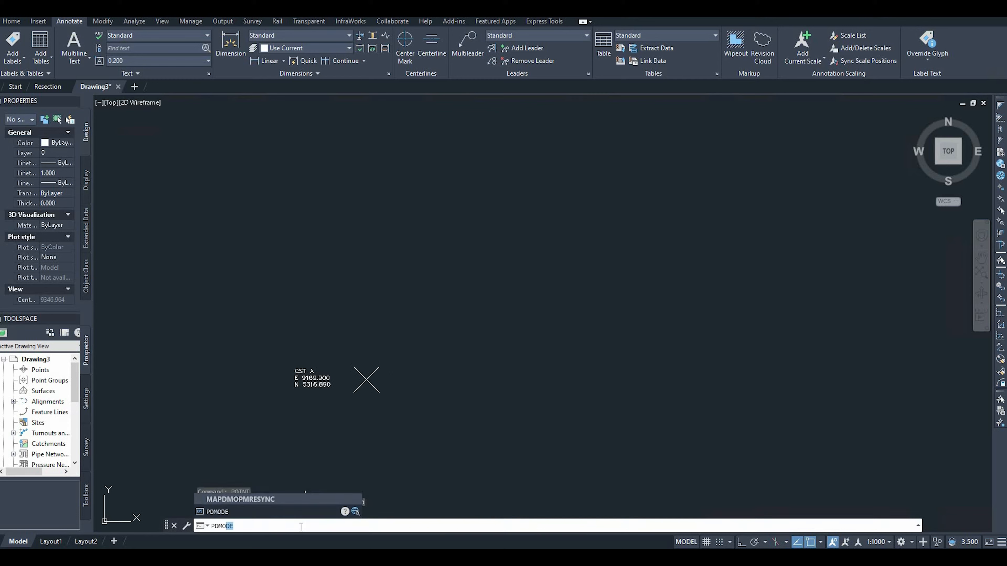
text(D)
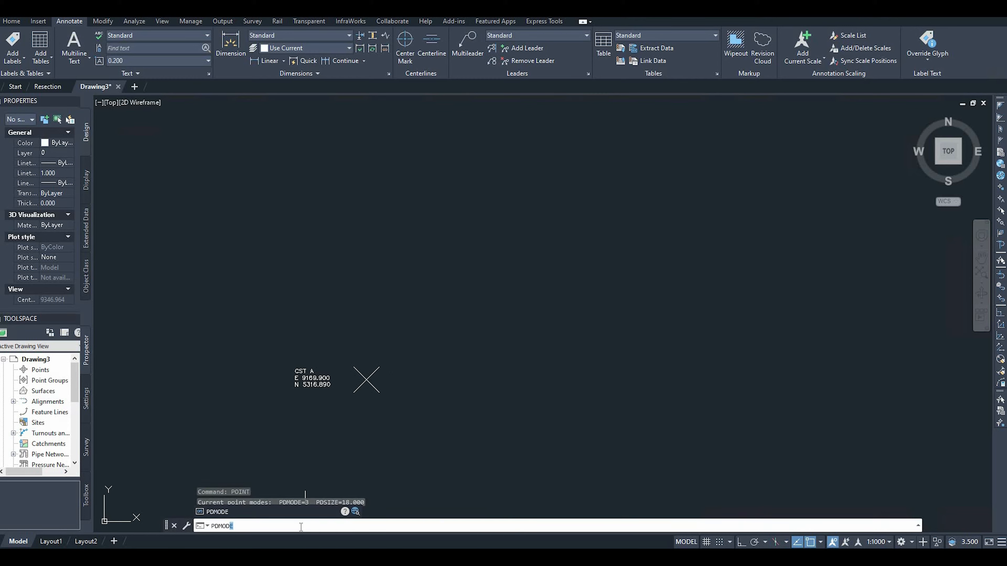
text(e)
key(Return)
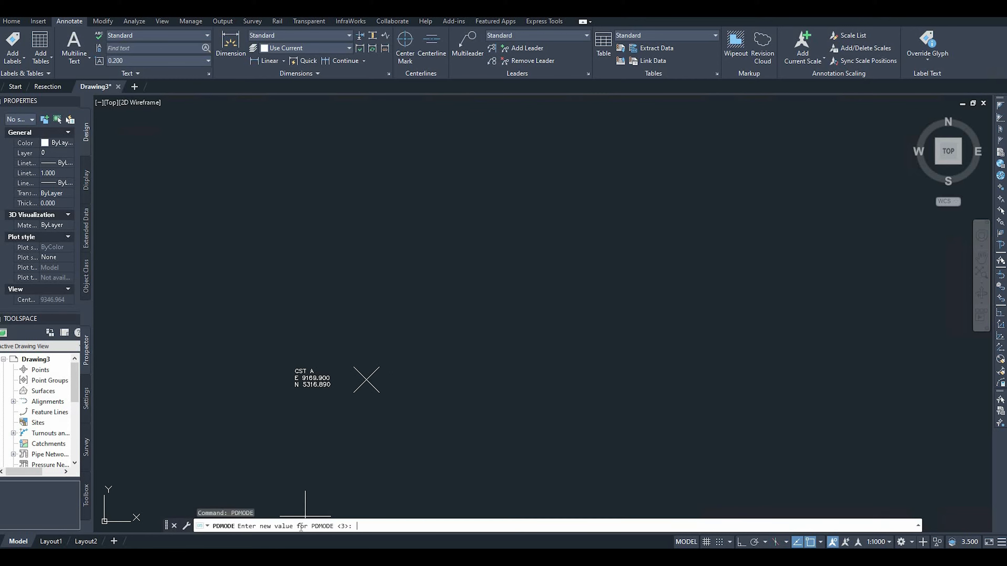
text(3)
key(Return)
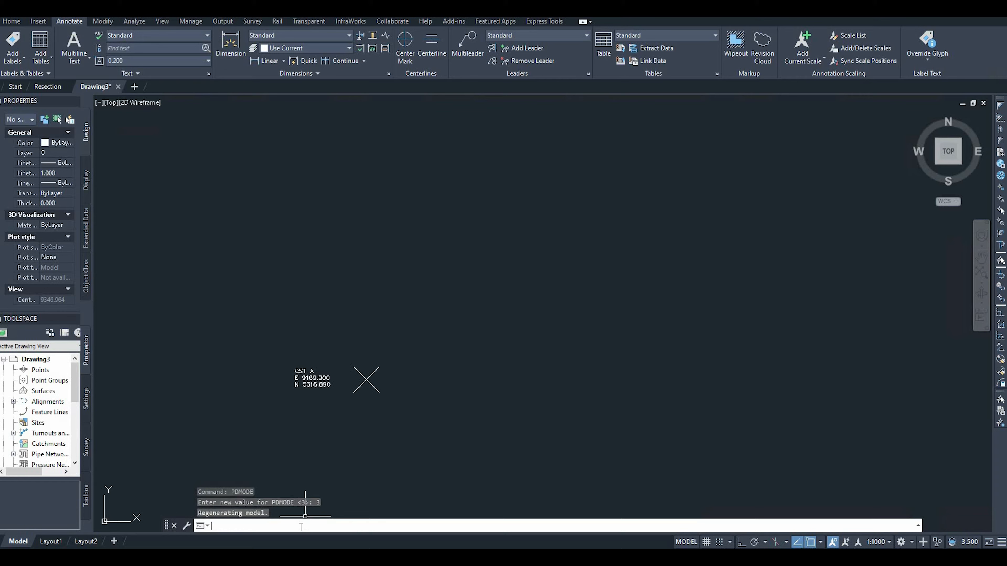
Step: Set the point display size PDSIZE to 18
text(pdsiz)
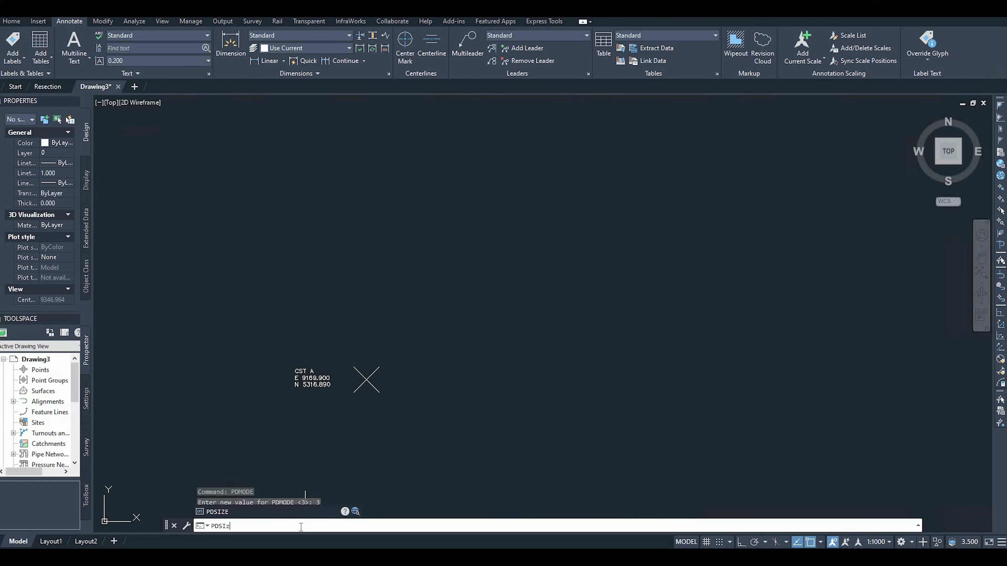
text(e)
key(Return)
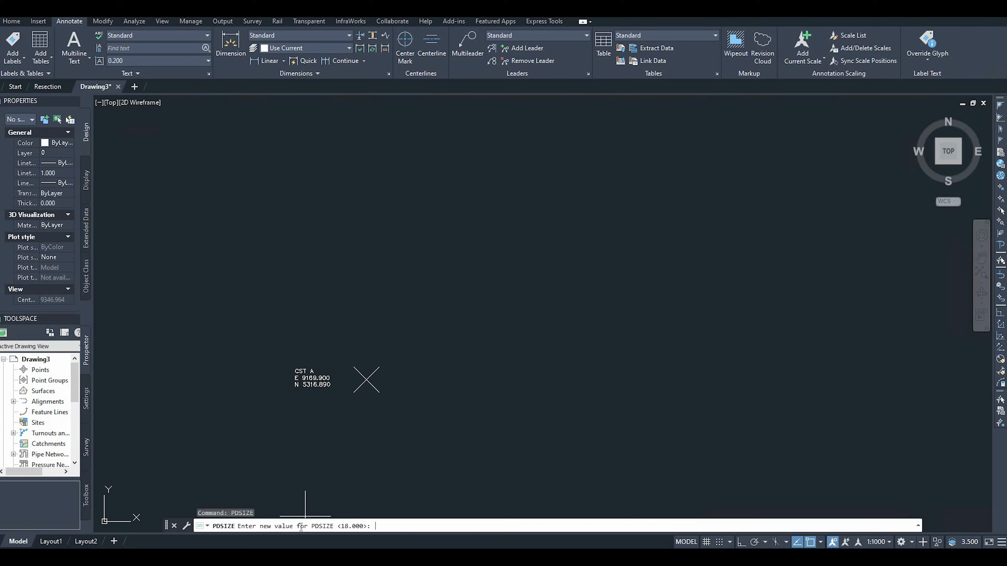
text(18)
key(Return)
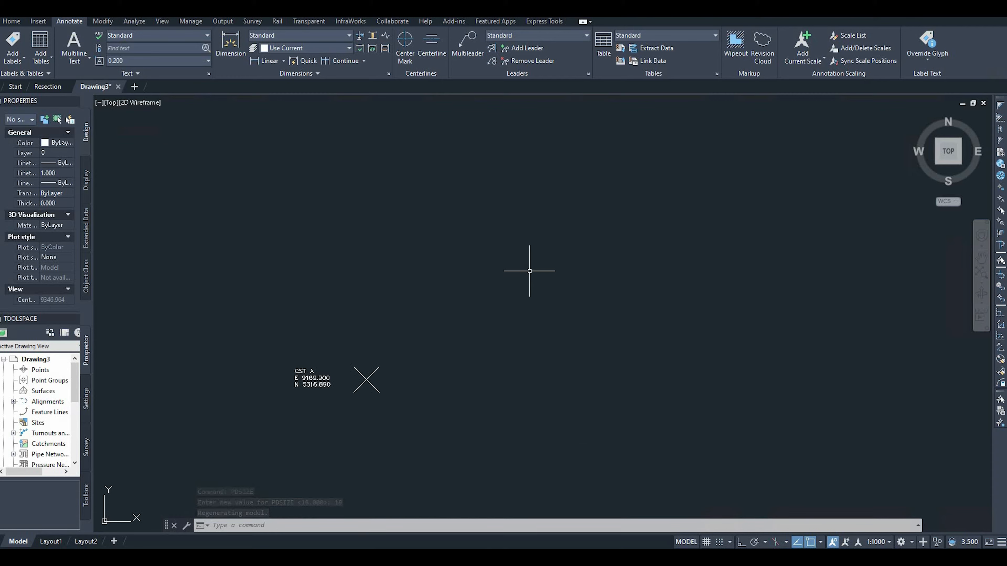
Step: Copy the CST A label and paste the copy to the left of the second point marker
middle_click(531, 282)
middle_click(531, 282)
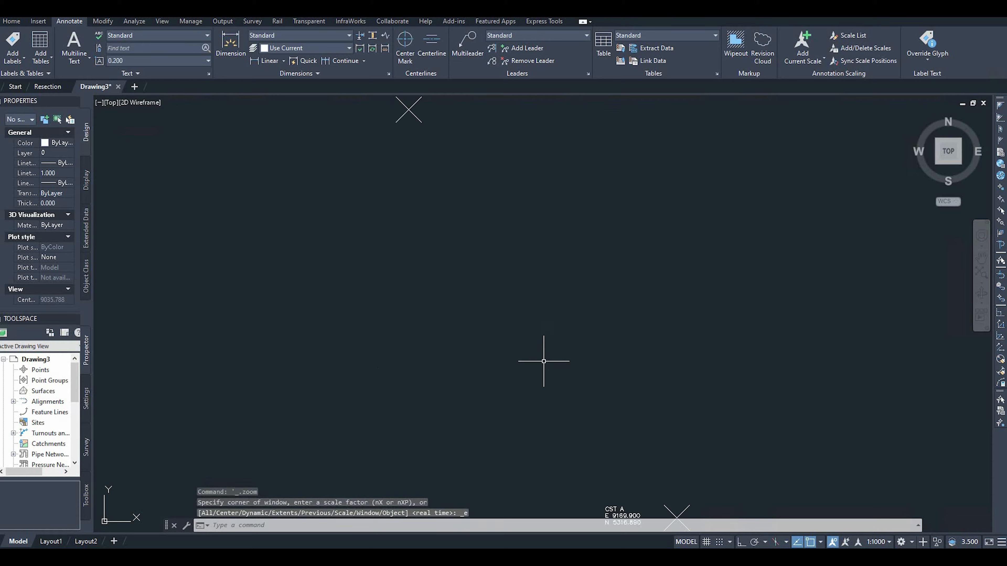
scroll(544, 349, down, 2)
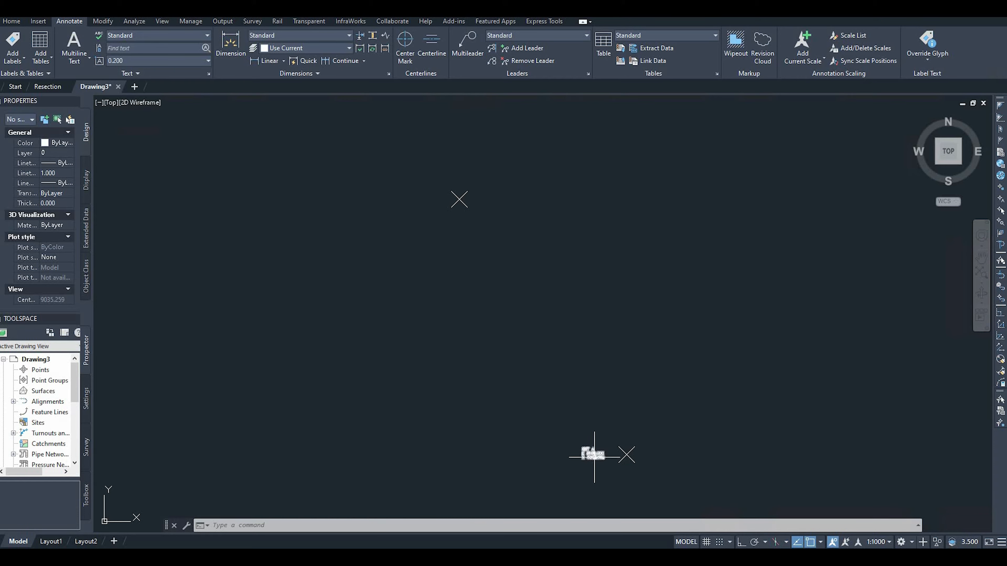
click(582, 449)
click(582, 448)
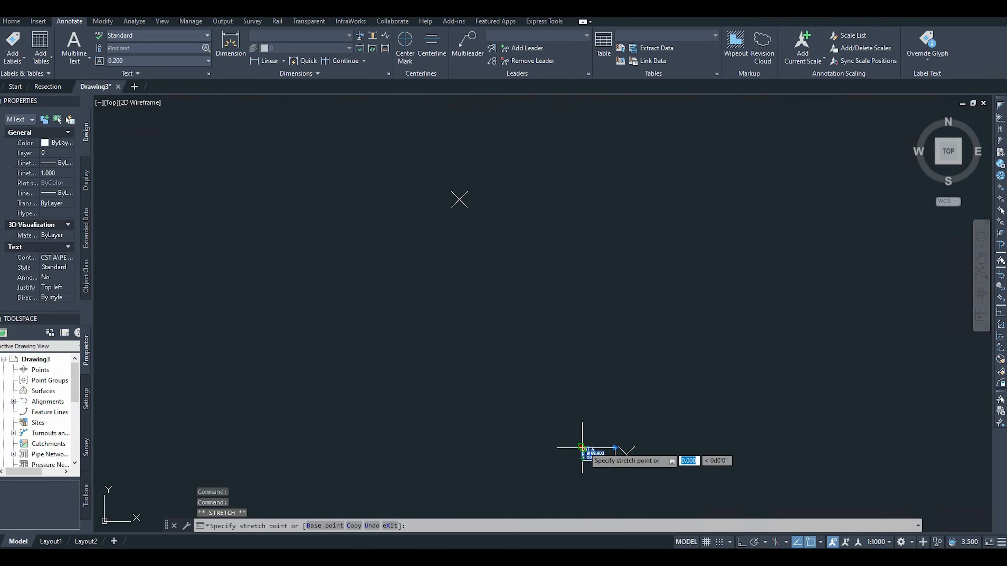
key(Escape)
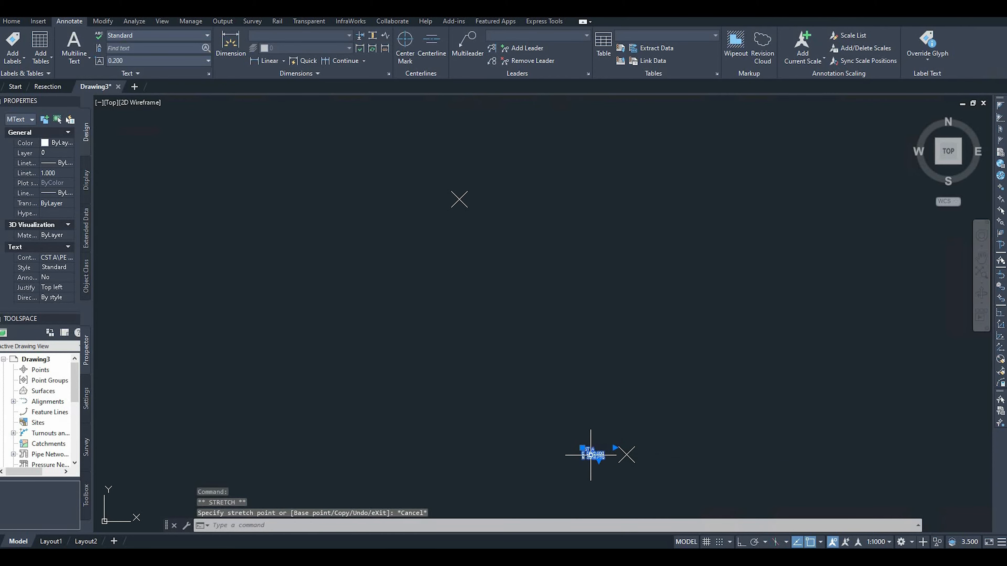
key(ctrl+c)
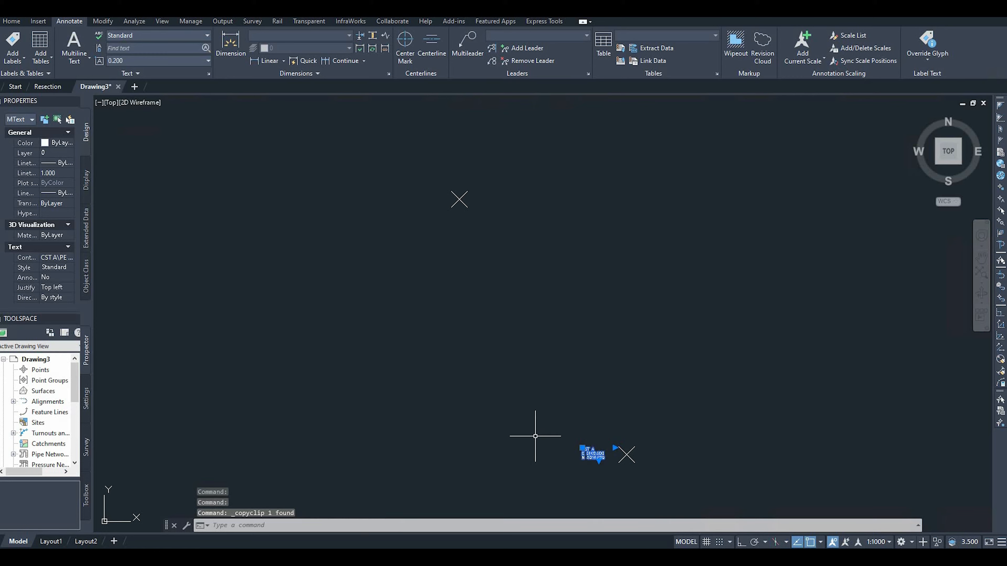
click(392, 184)
key(Escape)
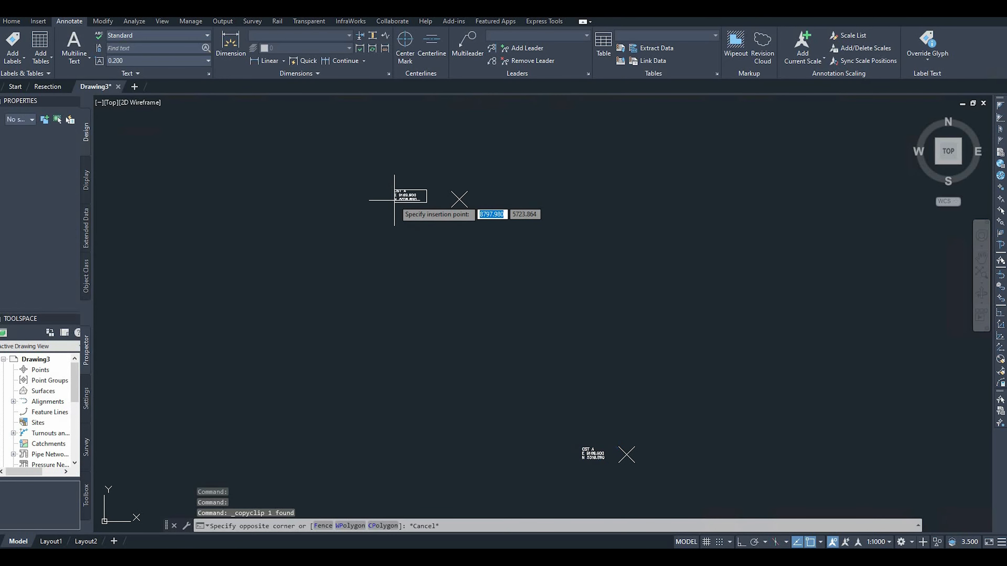
key(ctrl+v)
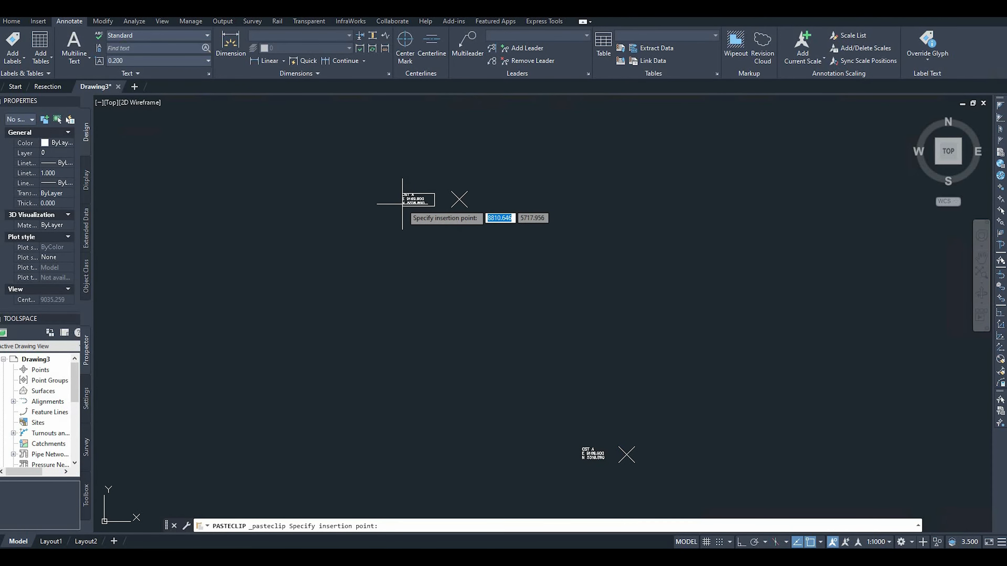
click(401, 204)
Step: Edit the copied label to read "CST B", "E 8901.741" and "N 5725.479"
double_click(413, 199)
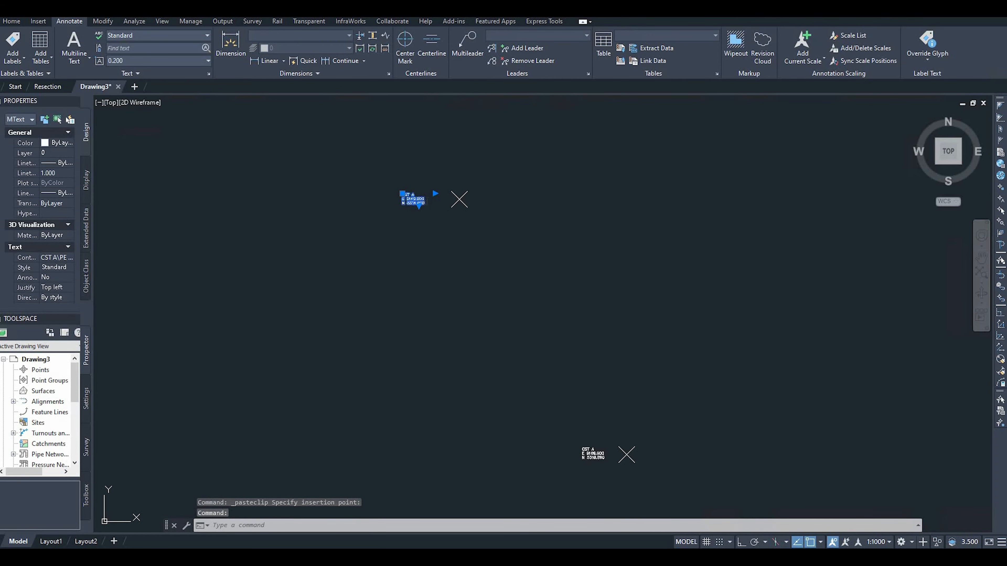
double_click(427, 196)
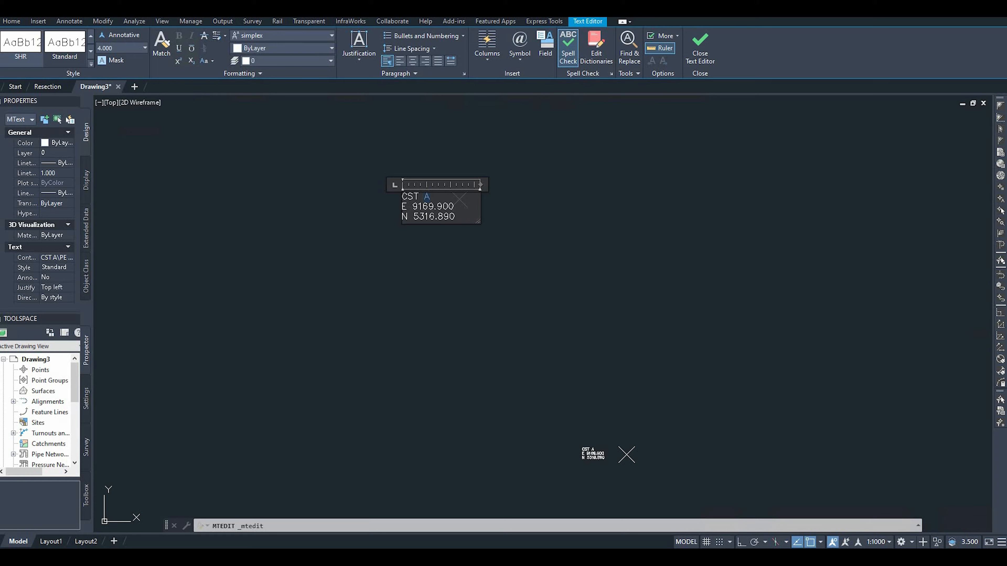
text(B)
drag(413, 206, 449, 206)
text(8901.741)
drag(455, 216, 414, 217)
text(5725.)
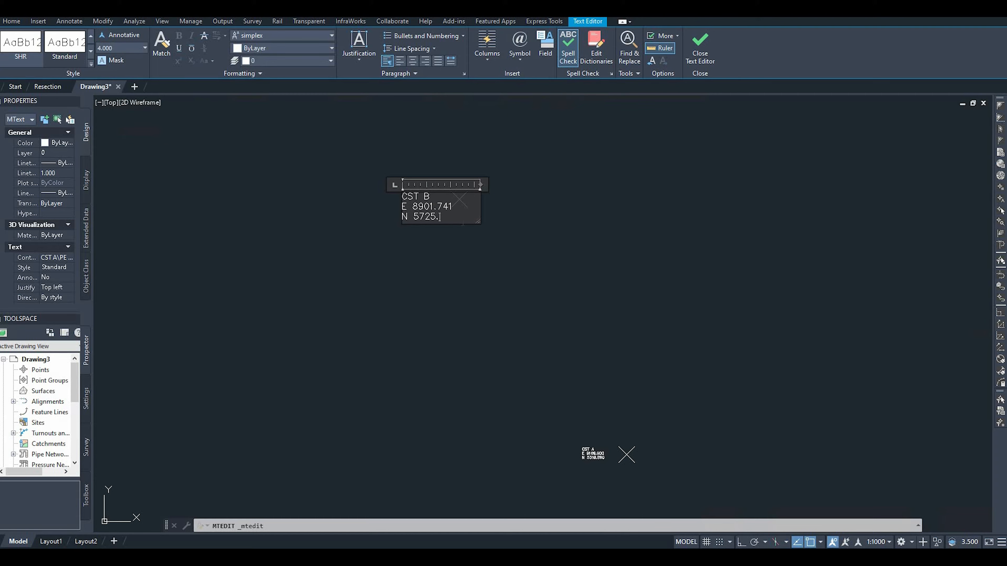
text(479)
click(469, 274)
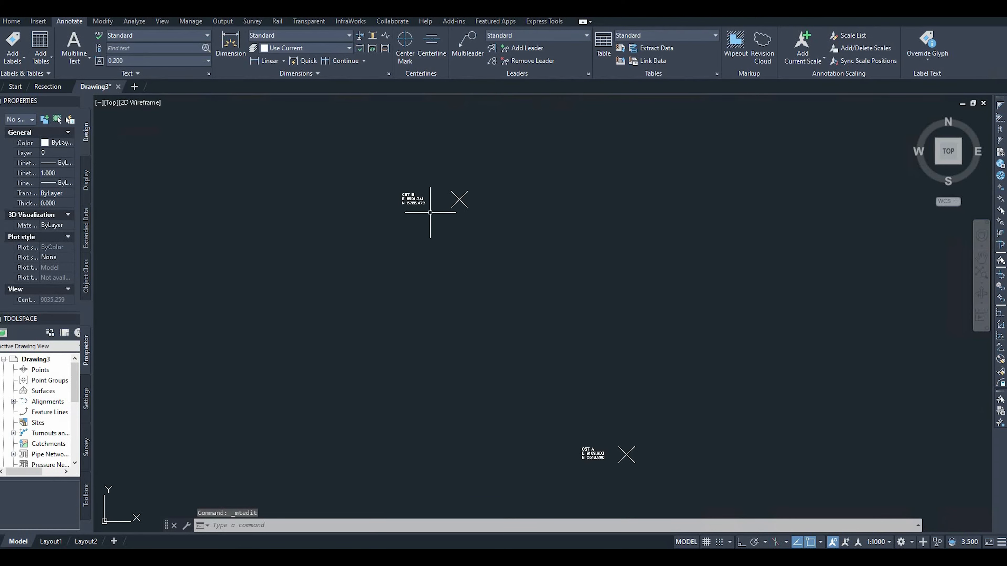
Step: Try to reposition the CST B label beside its point marker and deselect it
click(412, 201)
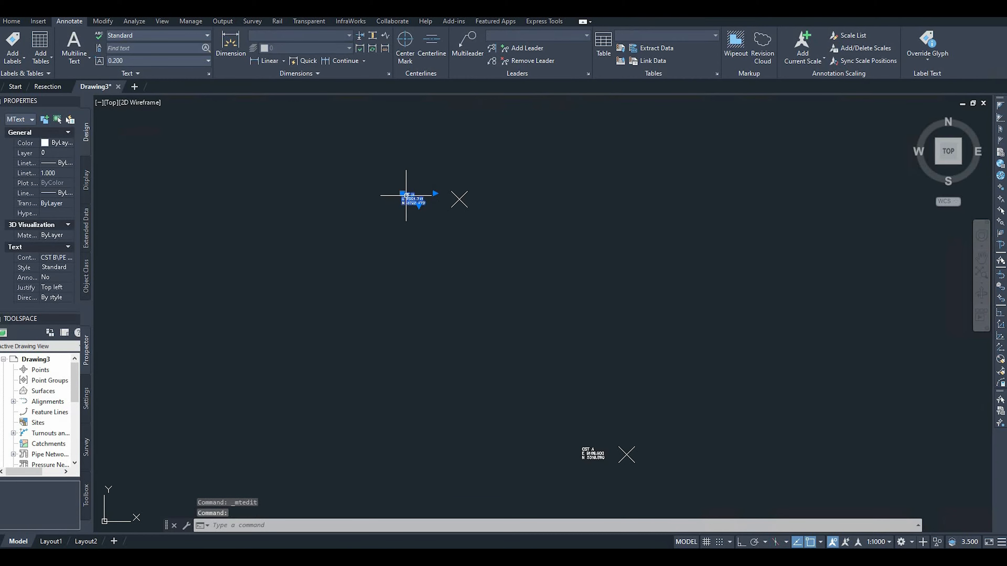
click(402, 193)
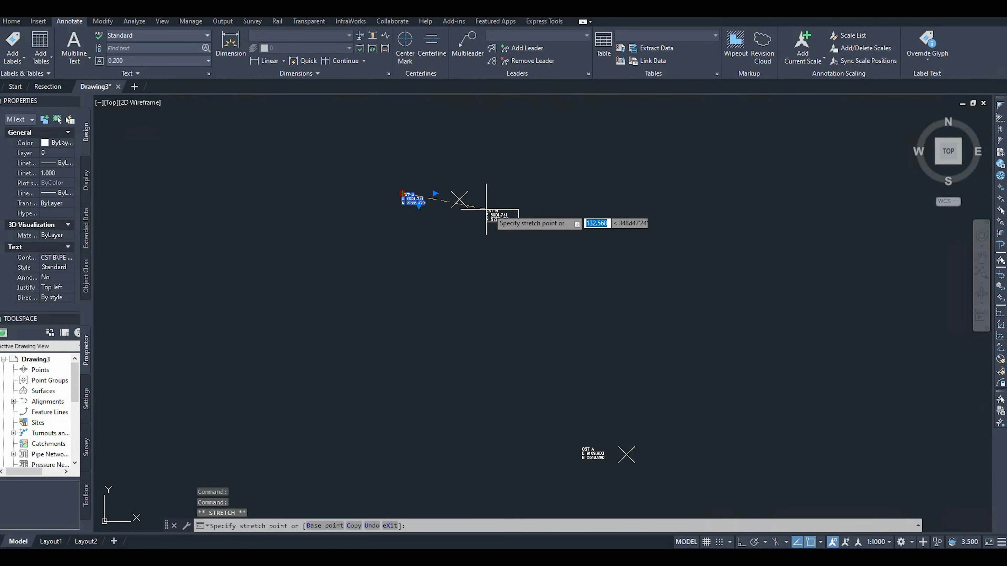
click(410, 194)
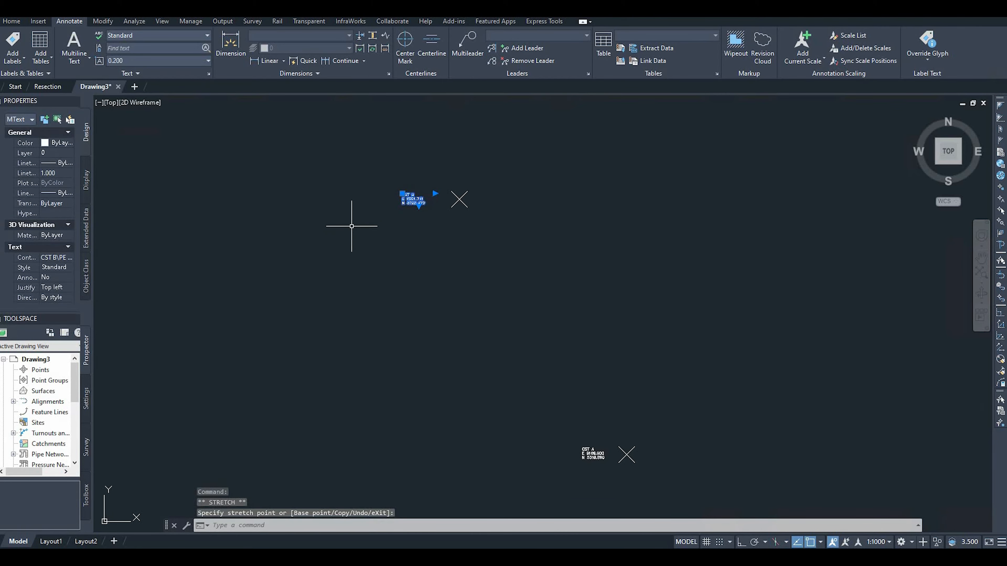
click(341, 248)
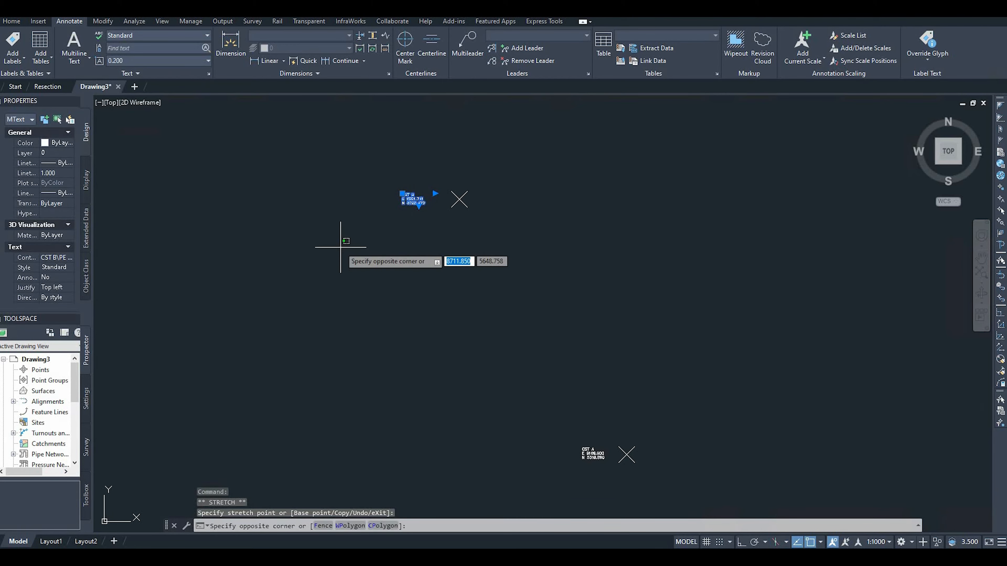
key(Escape)
key(Escape)
key(Escape)
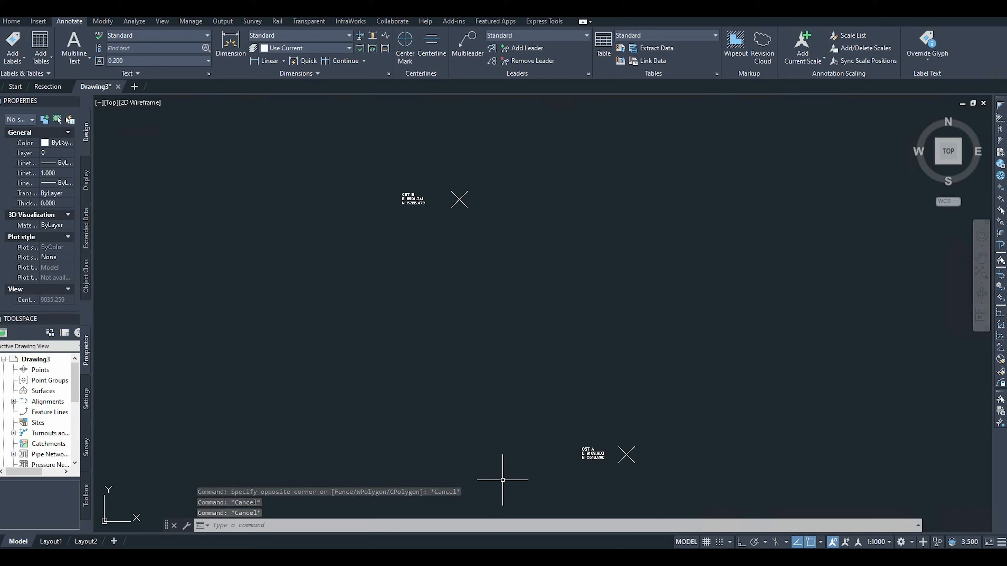
Step: Draw a circle with radius 593.011 centred on the CST A point
scroll(492, 349, down, 4)
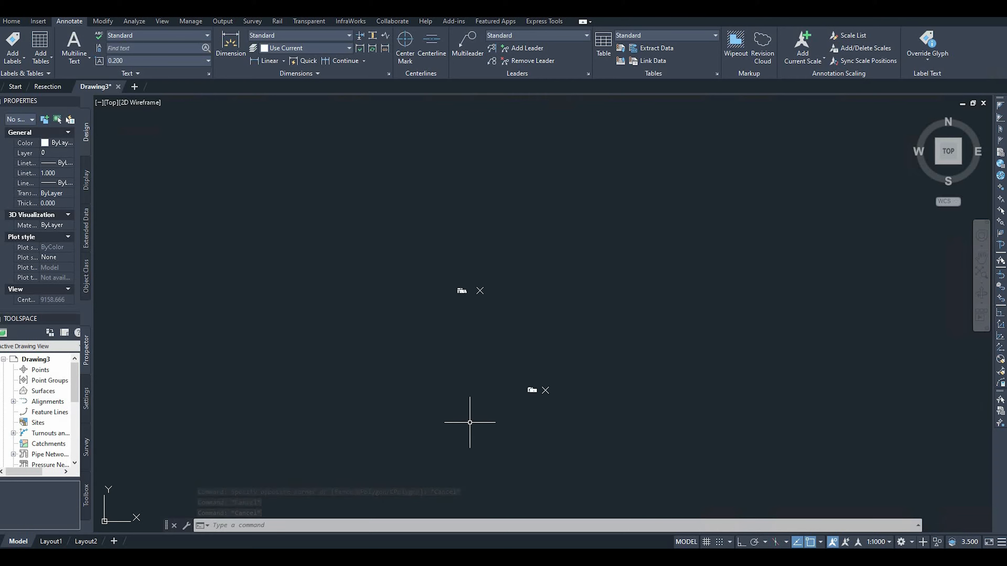
scroll(470, 423, up, 2)
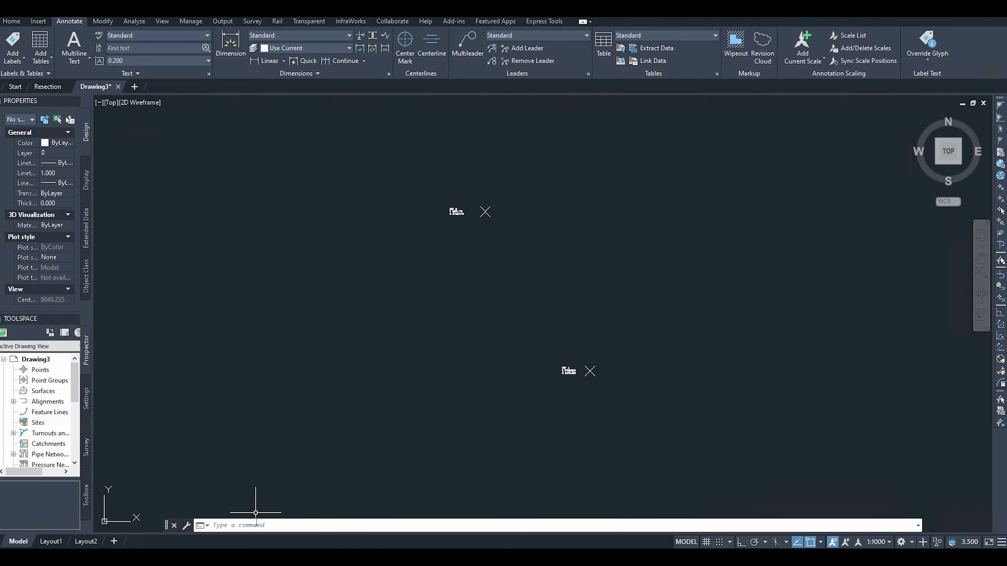
click(257, 526)
text(circle)
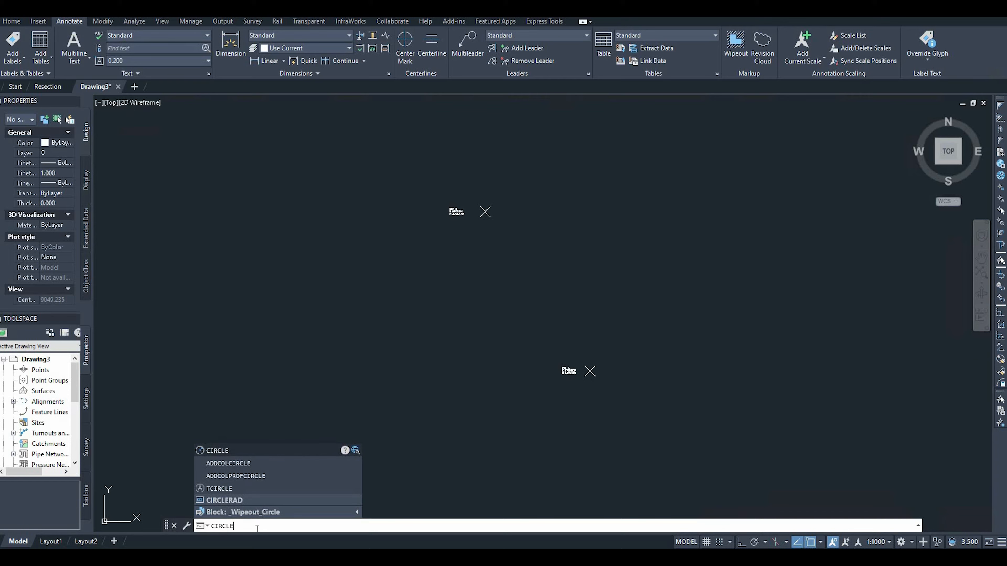
key(Return)
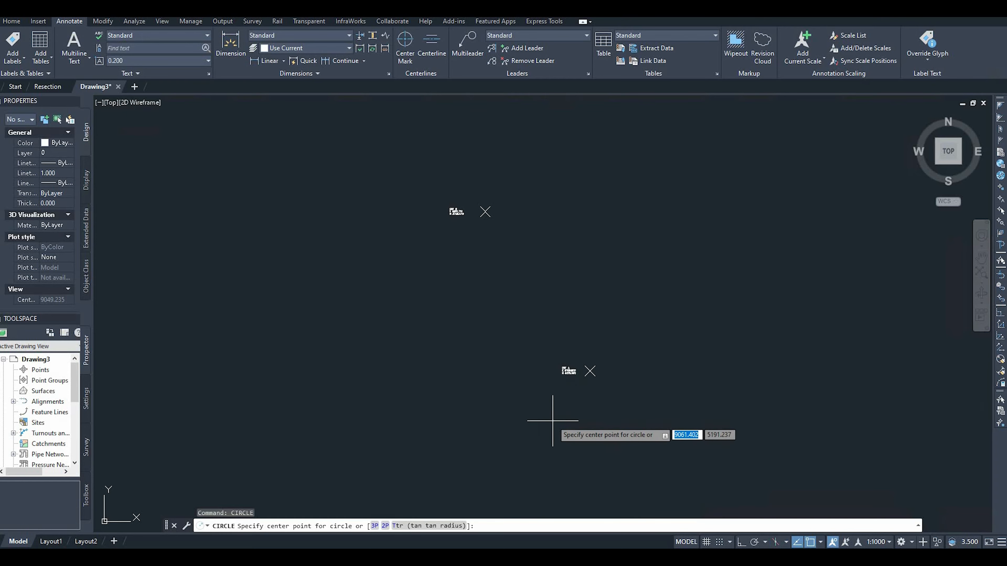
click(590, 371)
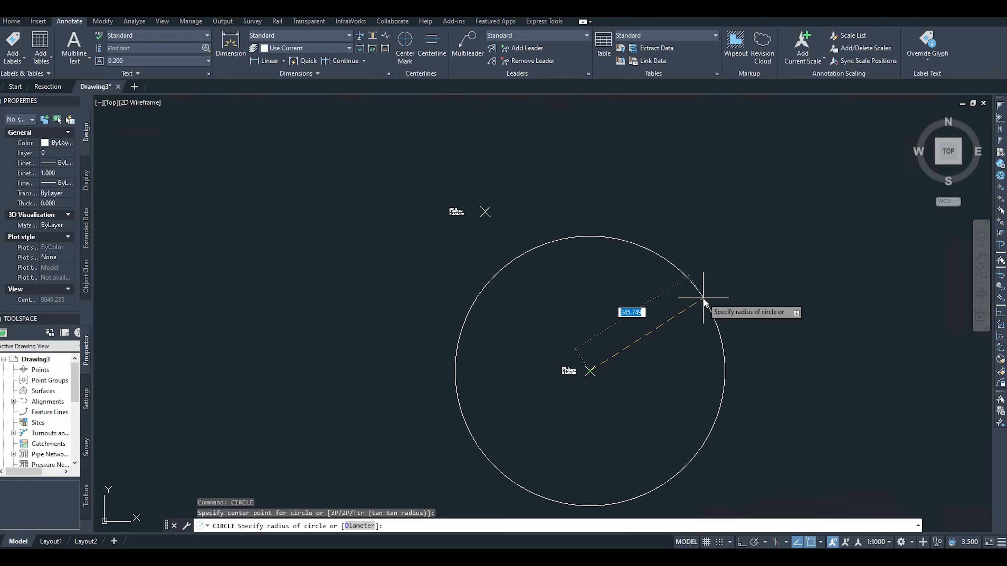
text(593.011)
key(Return)
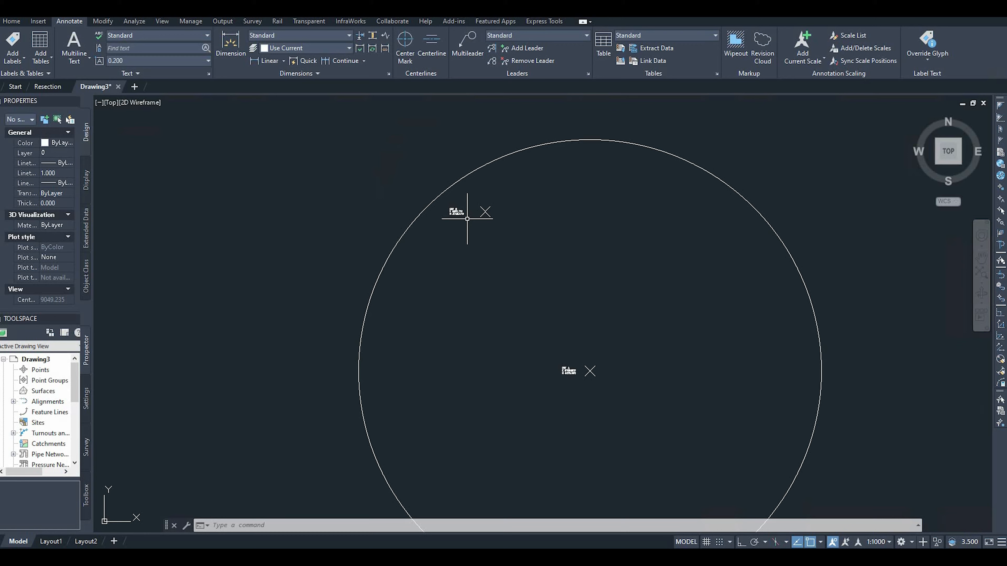
Step: Draw a circle with radius 450.859 centred on the CST B point
click(300, 527)
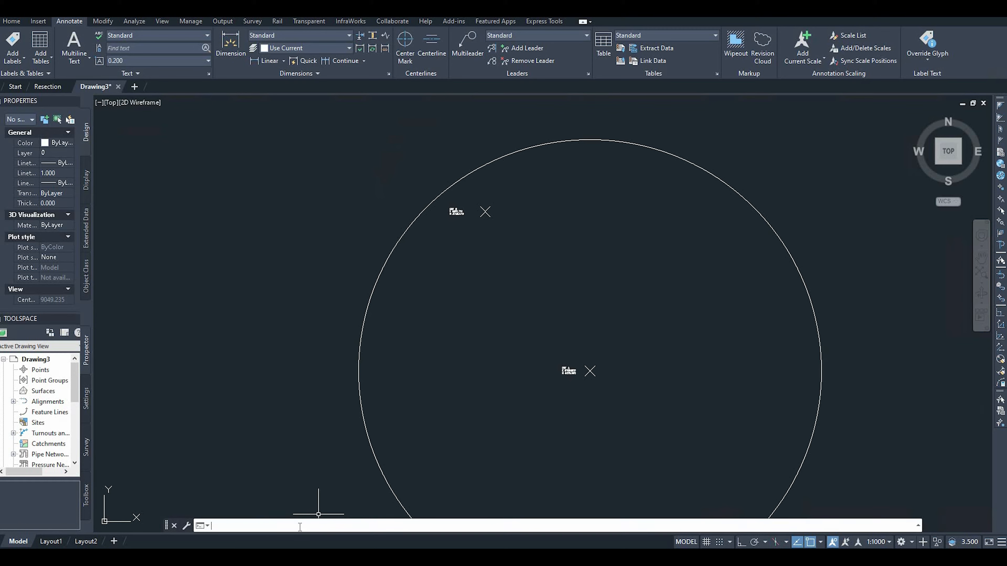
text(CIRCLE)
key(Return)
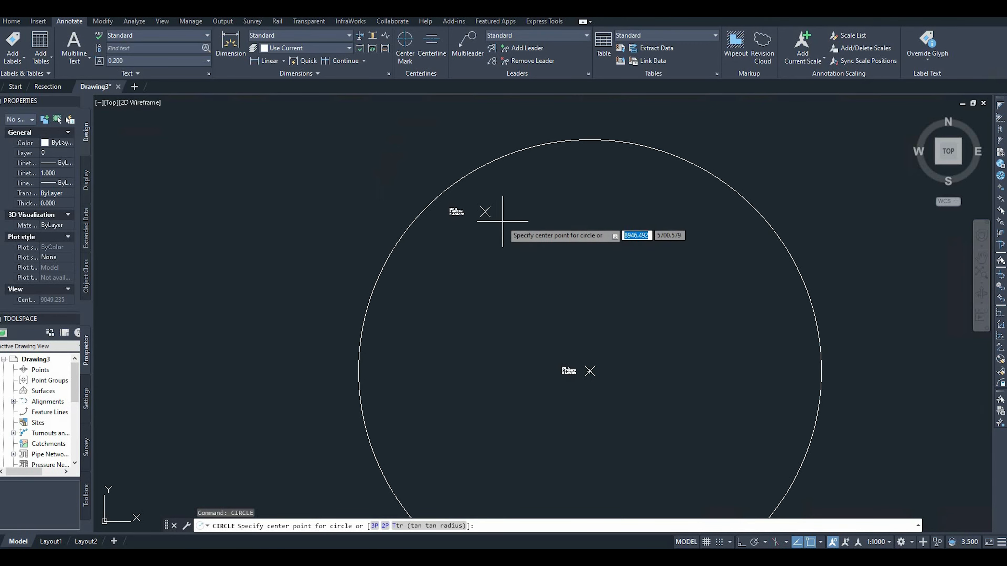
click(485, 212)
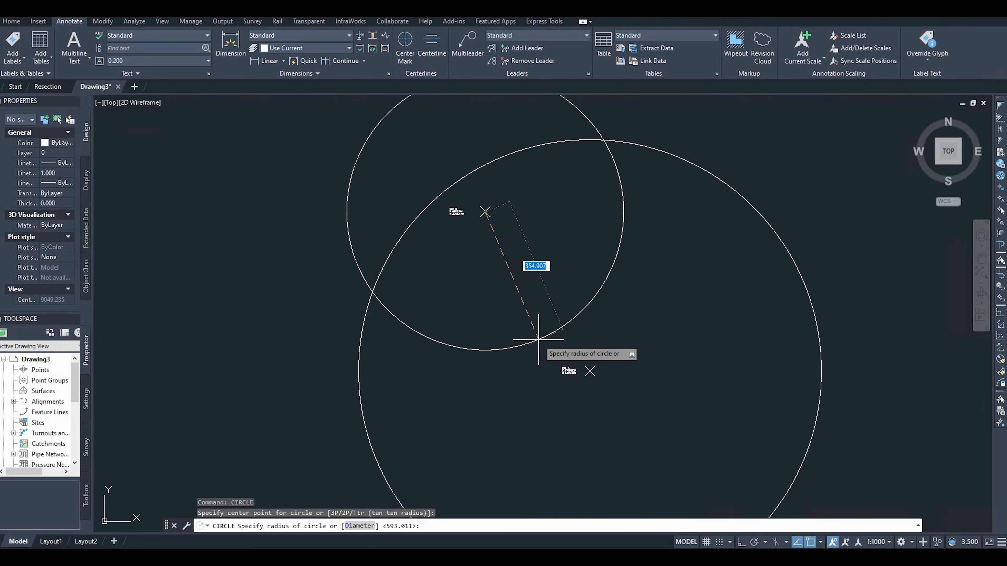
text(450.8)
text(59)
key(Return)
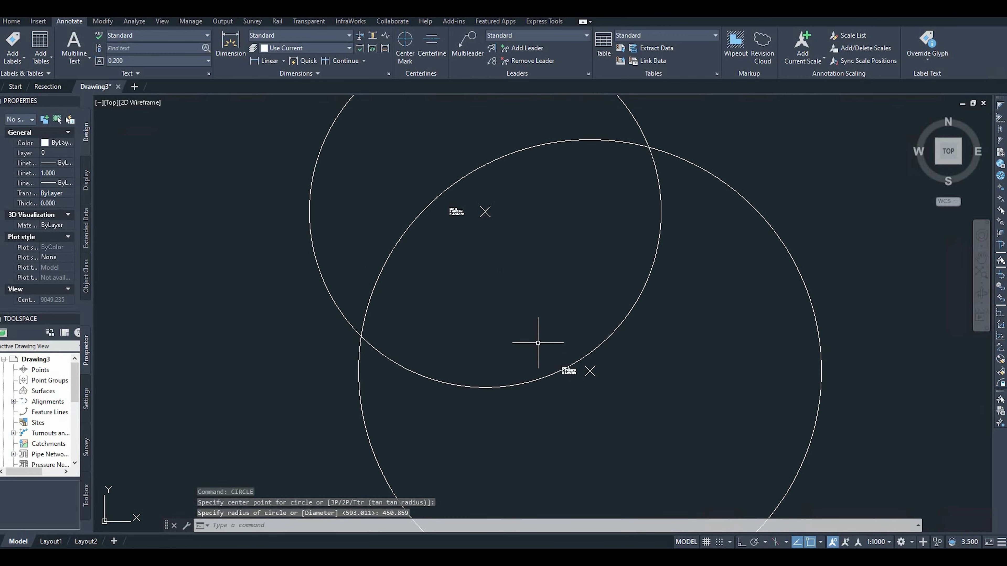
Step: Place a point at the upper-right intersection of the two circles
scroll(538, 340, down, 2)
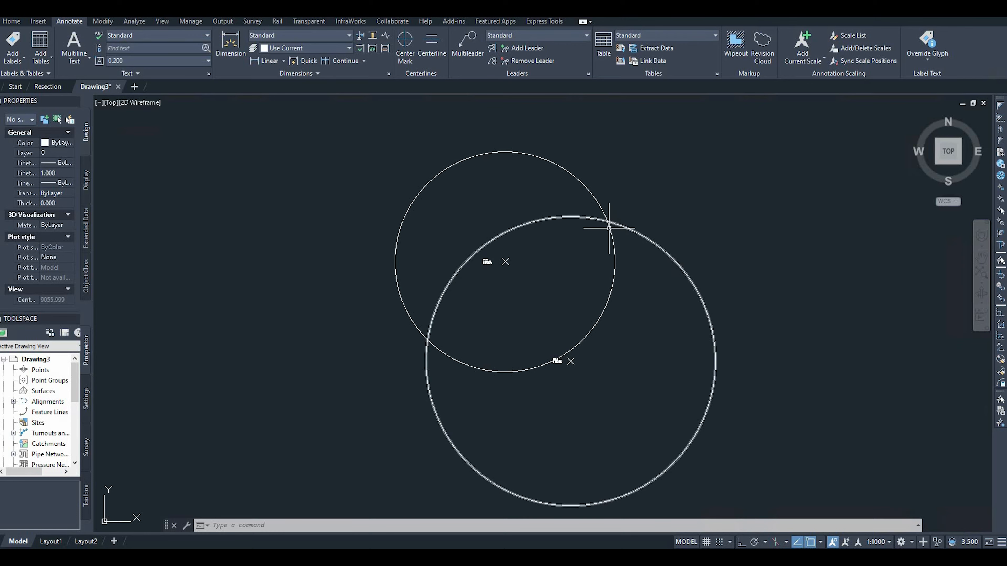
text(POINT)
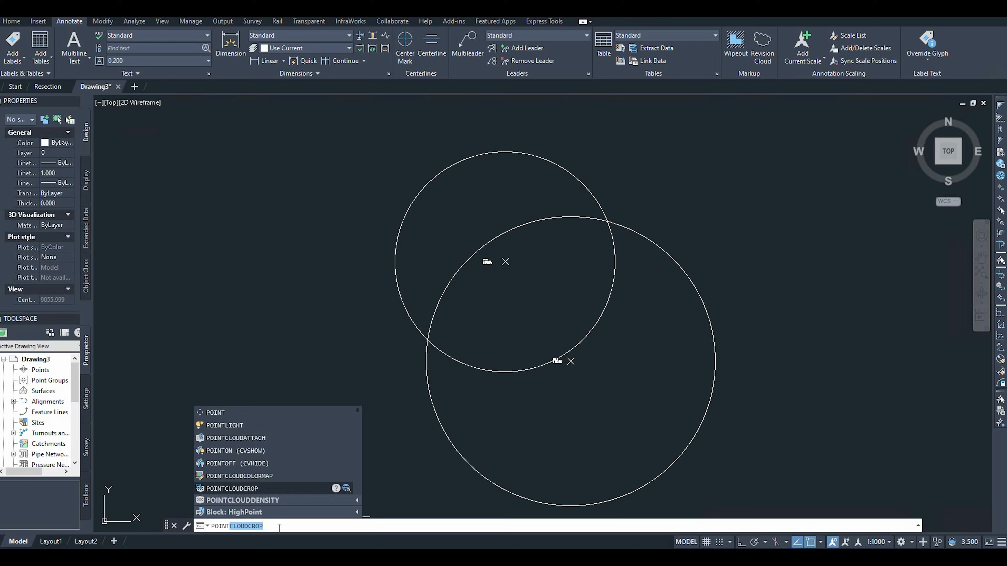
drag(265, 526, 109, 508)
text(POINT)
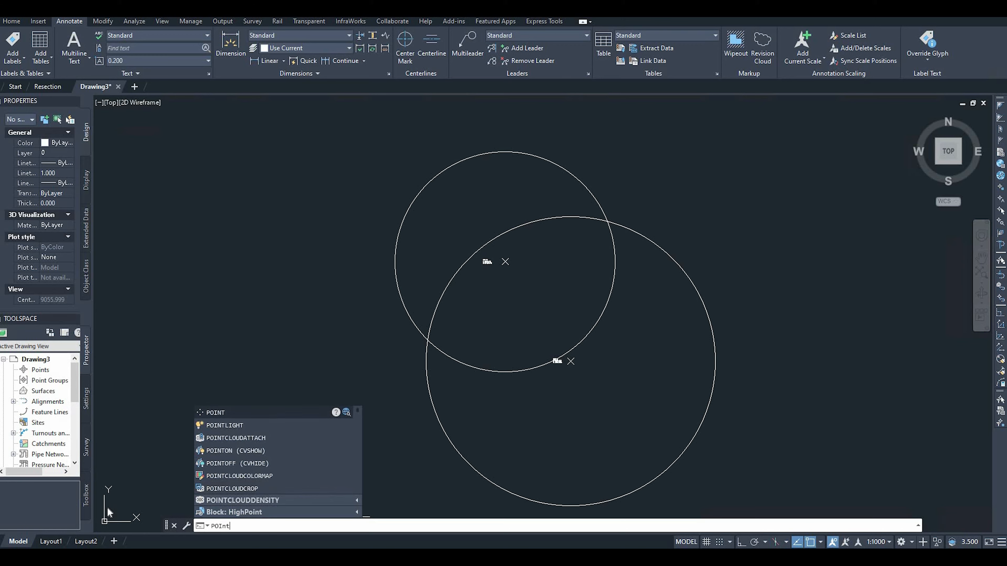
key(Return)
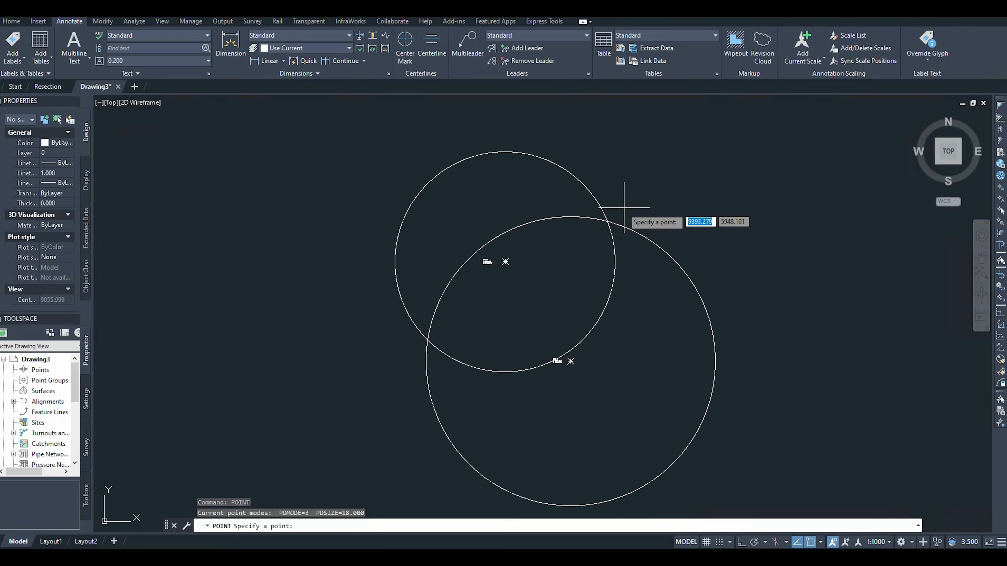
click(608, 221)
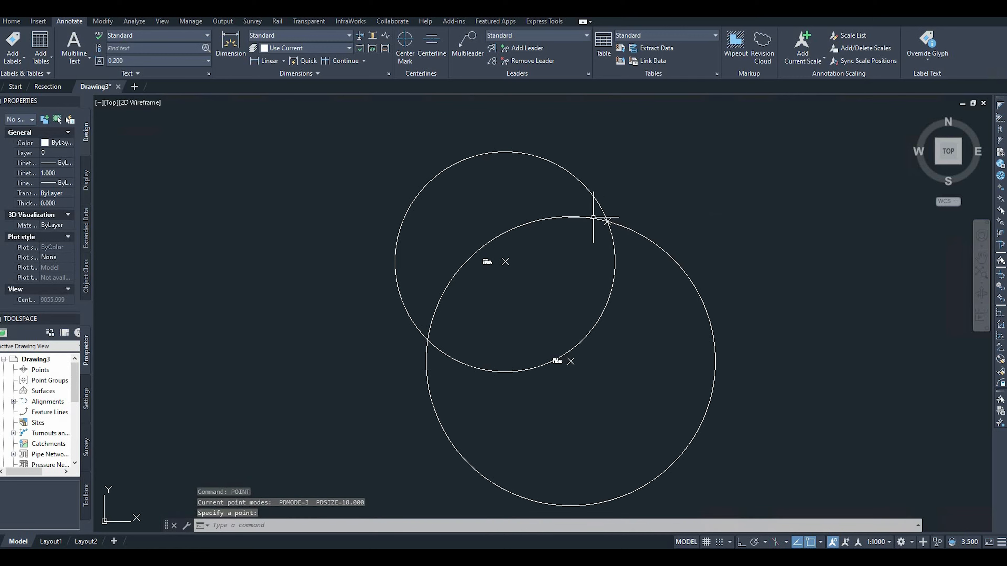
Step: Open the properties of the new intersection point to read its X and Y position
scroll(626, 208, up, 6)
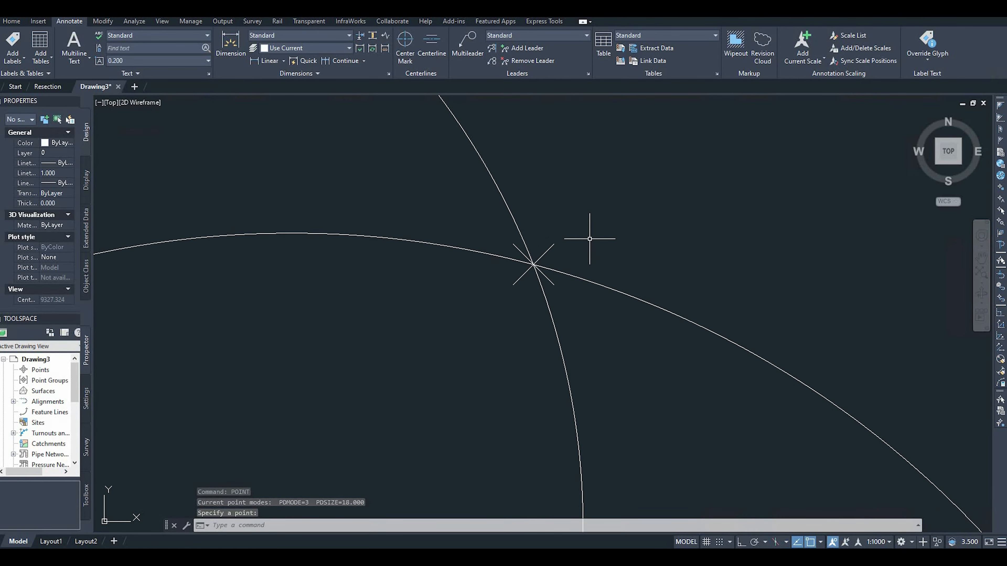
click(551, 247)
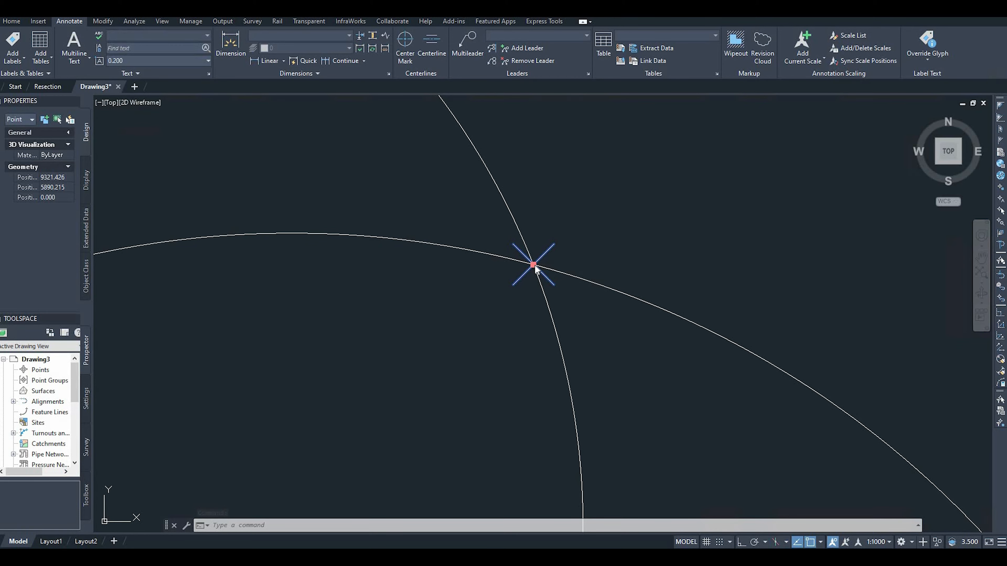
right_click(534, 264)
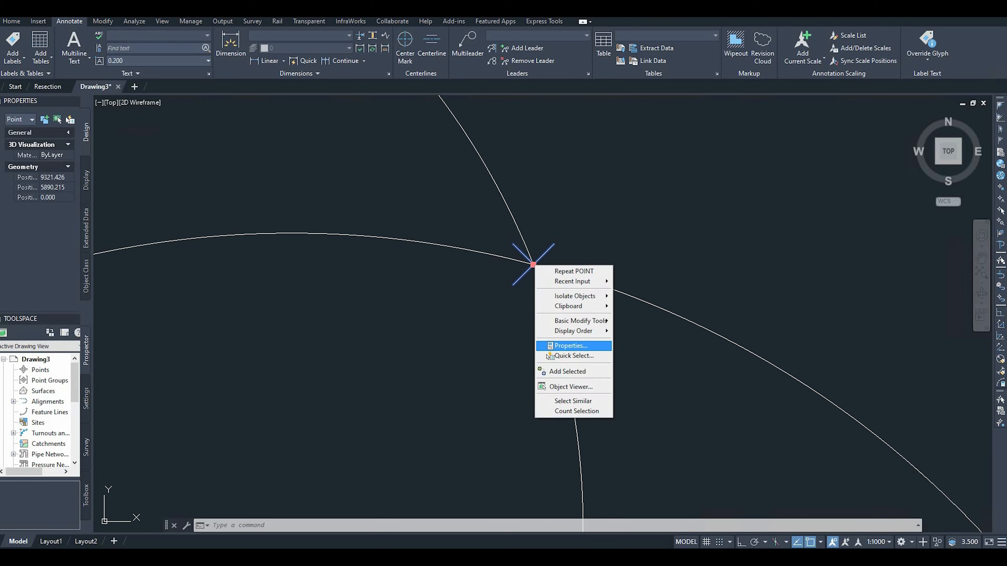
click(549, 348)
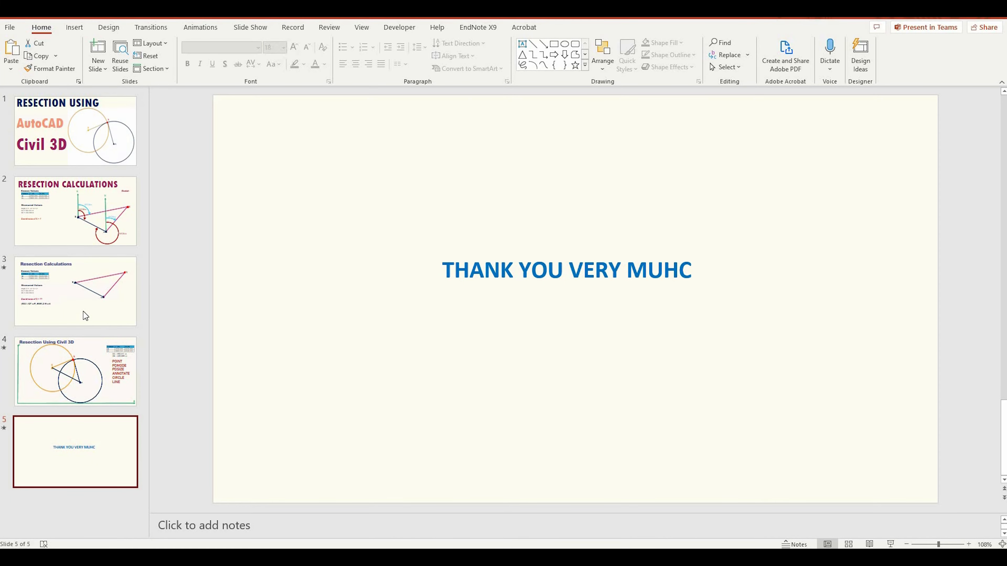
Step: Check the easting and northing of X on the Resection Calculations slide in PowerPoint, then return to the Civil 3D drawing
click(83, 312)
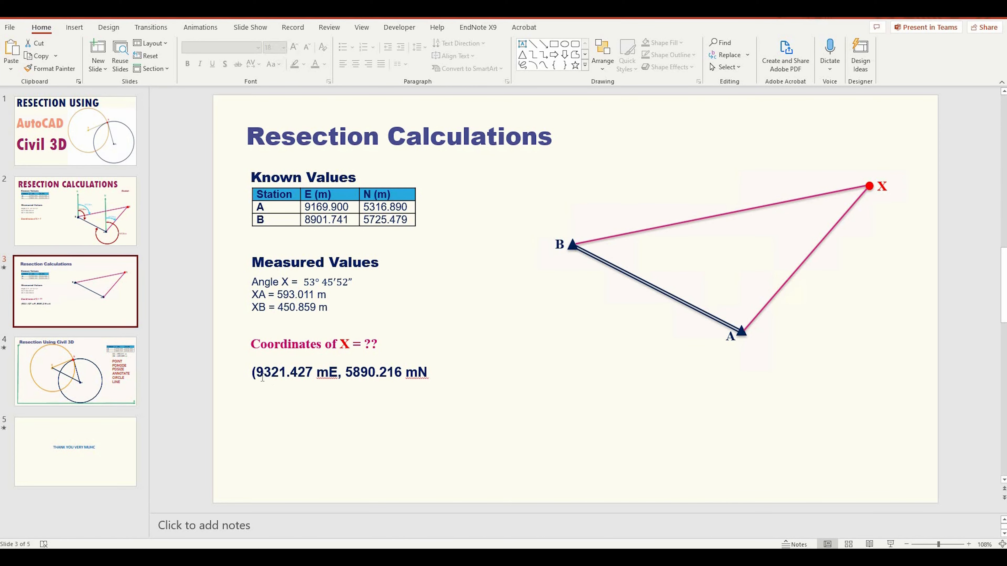
drag(256, 372, 311, 372)
click(311, 374)
click(349, 399)
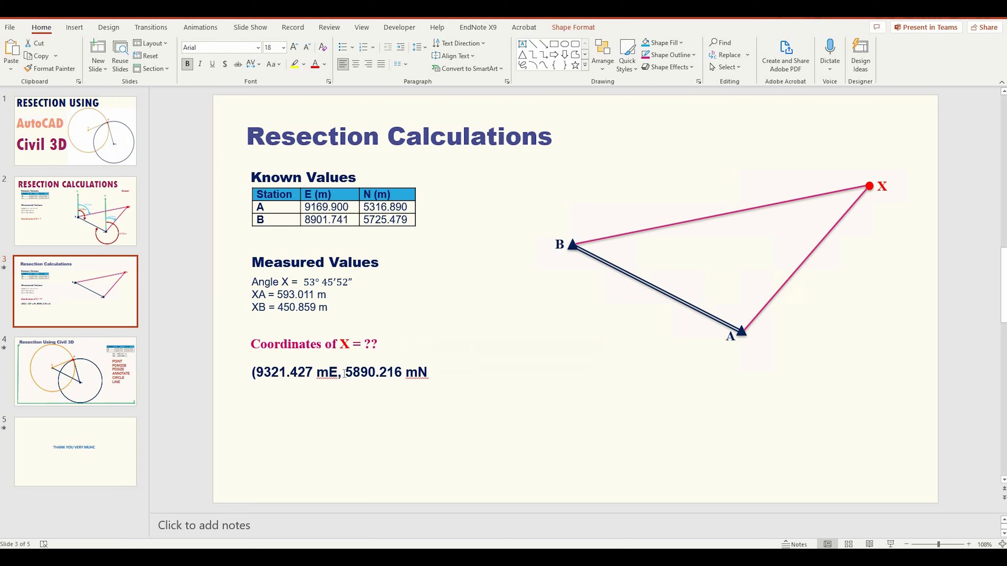
drag(345, 373, 400, 388)
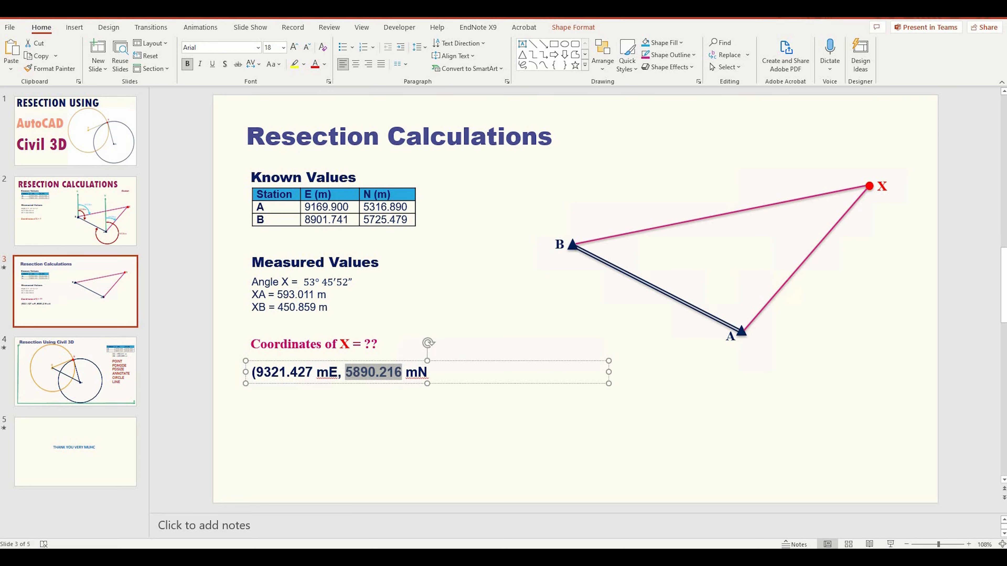
click(414, 505)
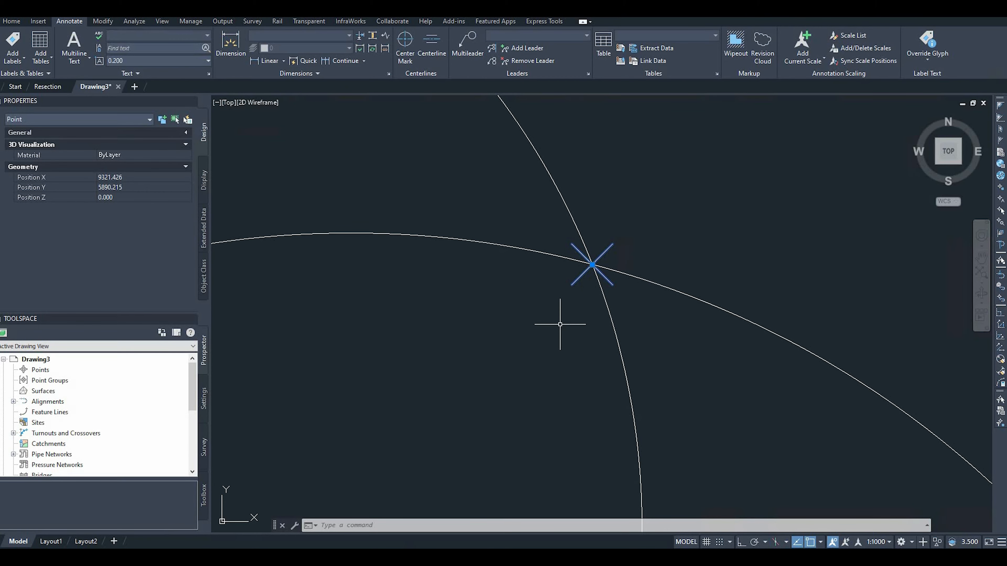
Step: Copy the CST B label together with the selected intersection point and paste the copy just above and to the right of that point
scroll(557, 326, down, 3)
scroll(600, 318, down, 3)
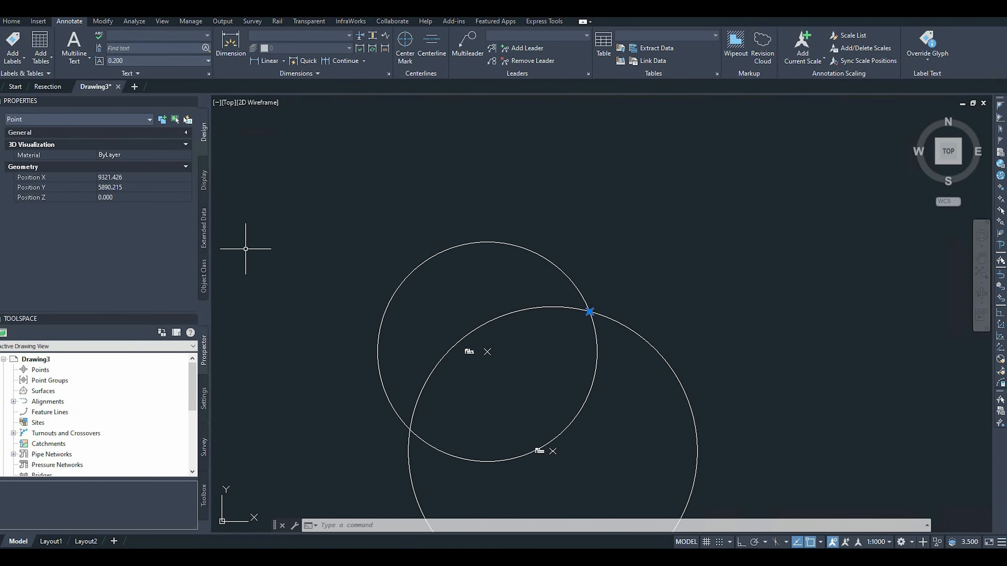
scroll(299, 192, down, 2)
scroll(324, 302, up, 2)
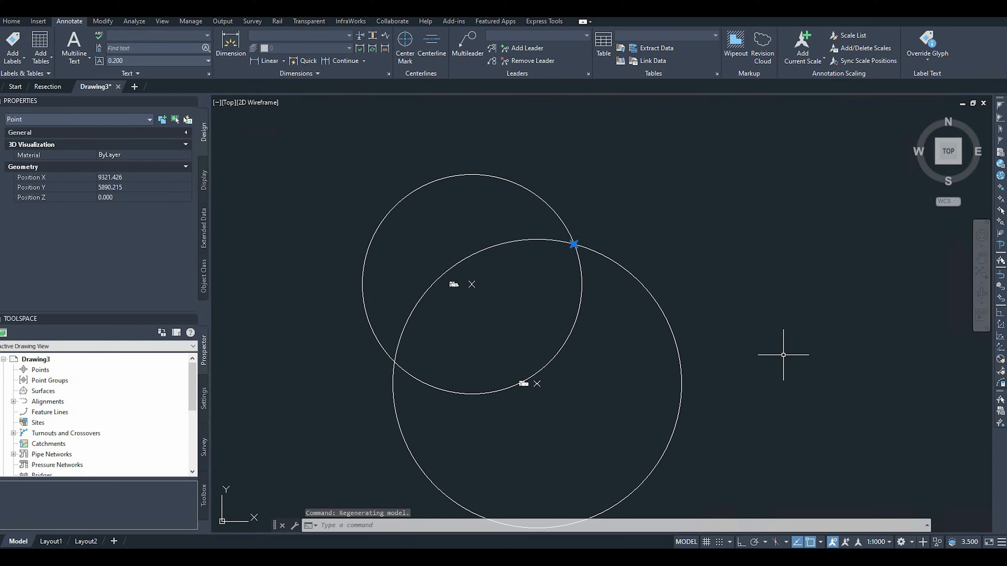
scroll(784, 355, down, 2)
scroll(784, 356, up, 2)
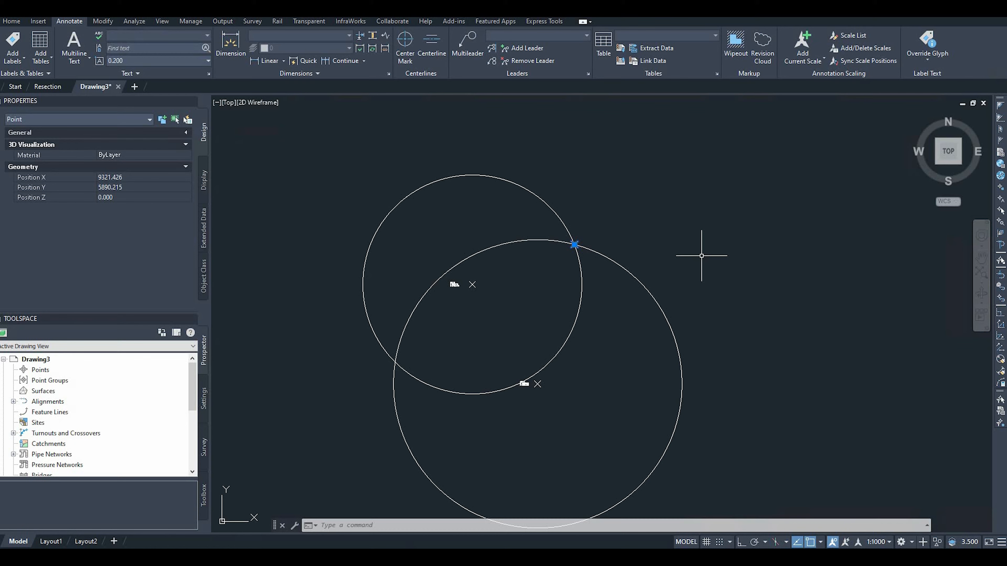
click(454, 284)
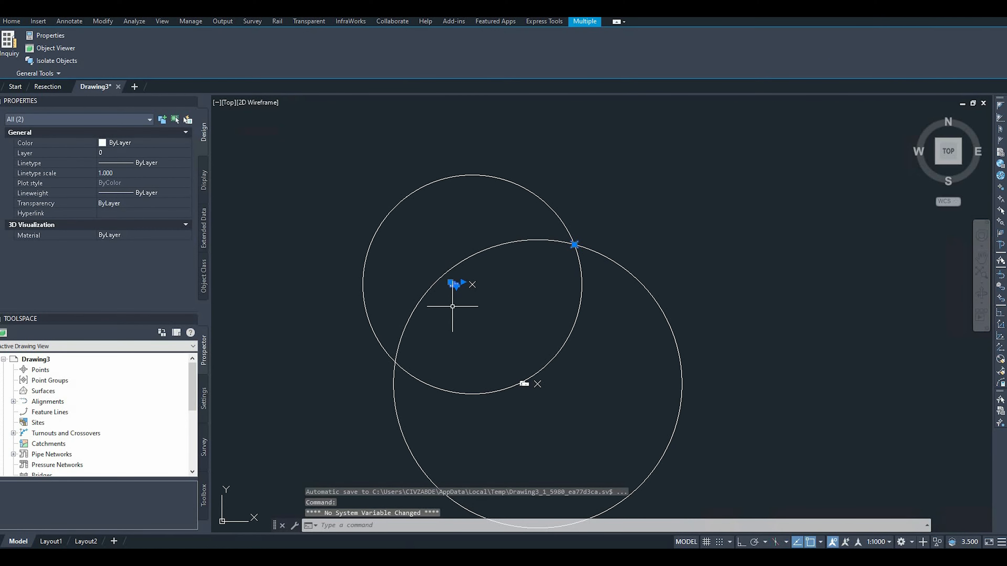
scroll(456, 282, up, 5)
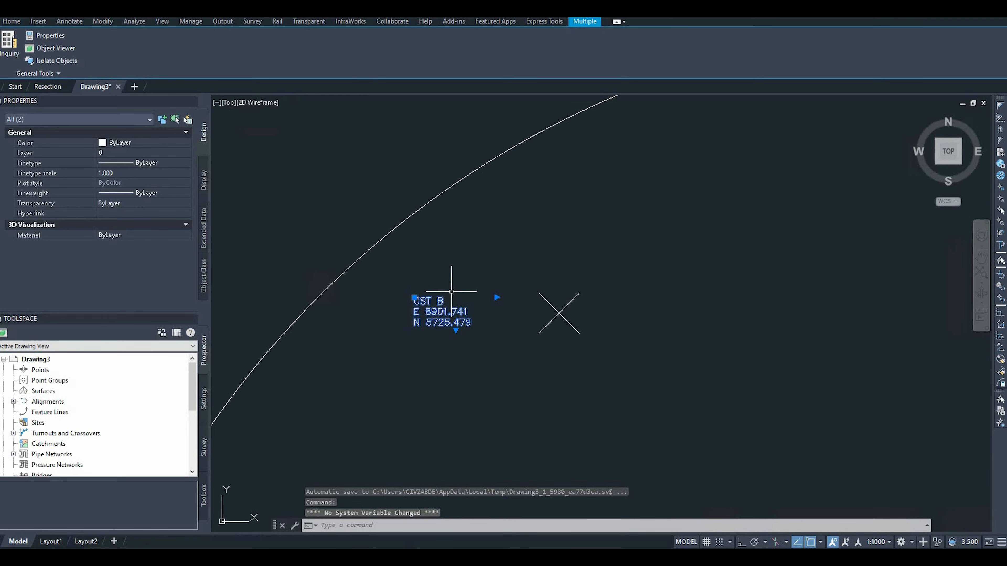
key(ctrl+c)
scroll(454, 292, down, 6)
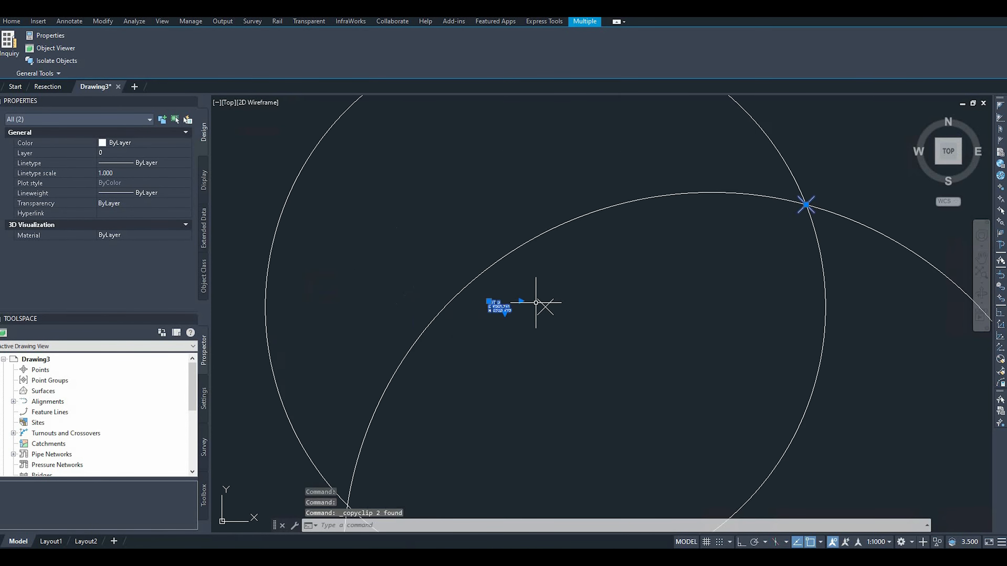
click(730, 209)
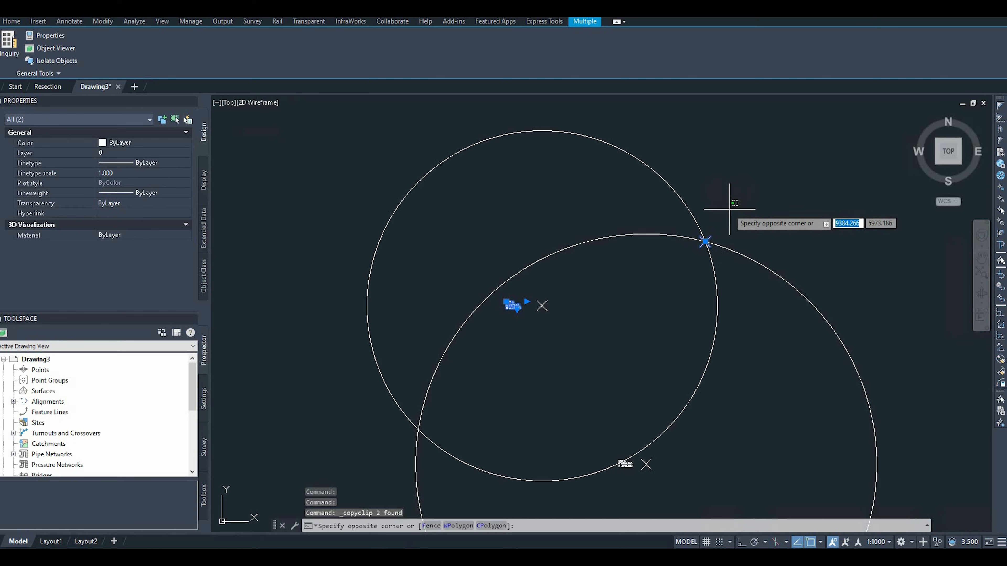
key(Escape)
key(ctrl+v)
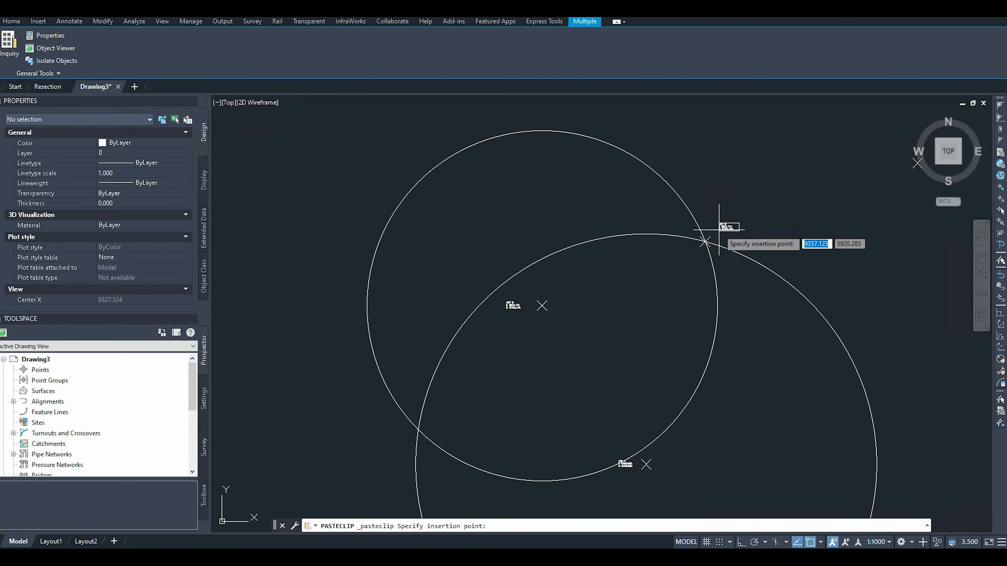
click(719, 229)
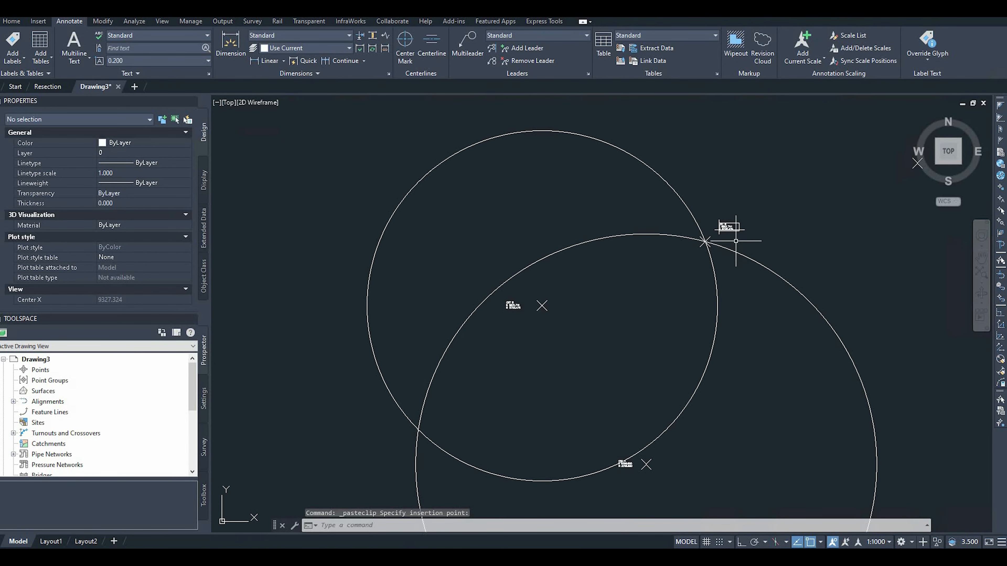
Step: Edit the pasted label to read "Secondary CS G", "E 9321.427" and "N 5890.216"
scroll(736, 241, up, 8)
click(675, 128)
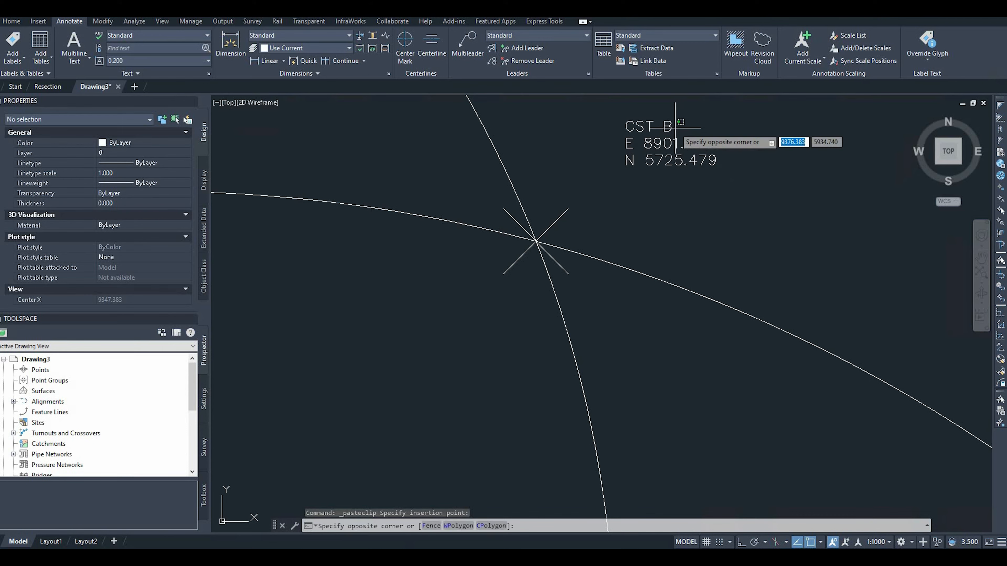
click(667, 127)
click(672, 129)
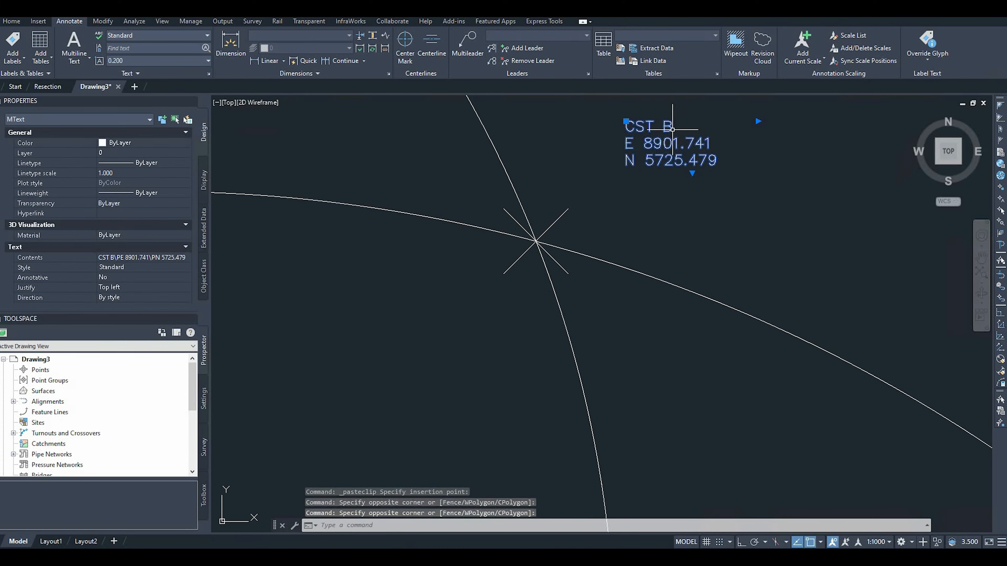
double_click(658, 147)
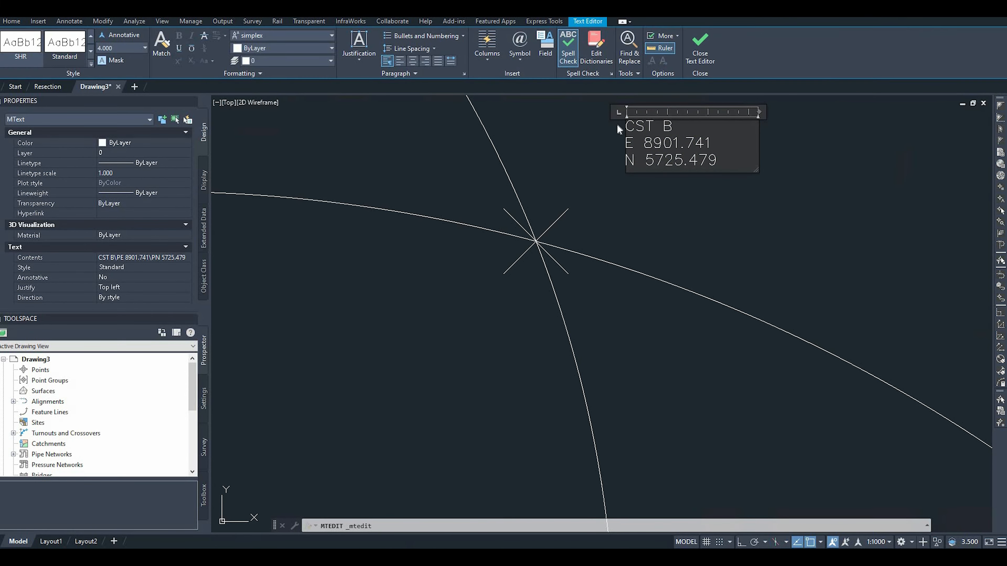
key(shift+Home)
text(Secondary CS)
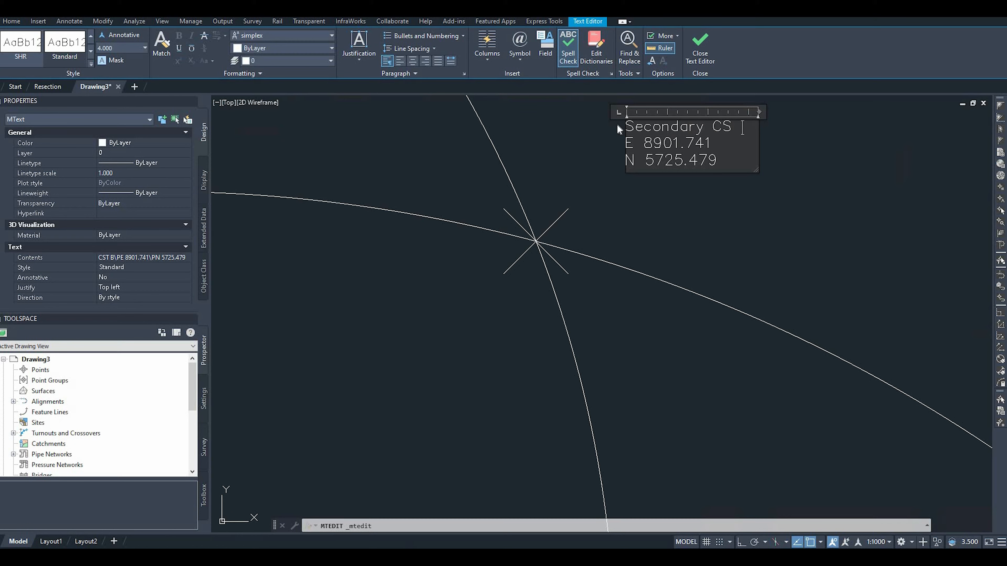
text( G)
text(9321.)
text(427)
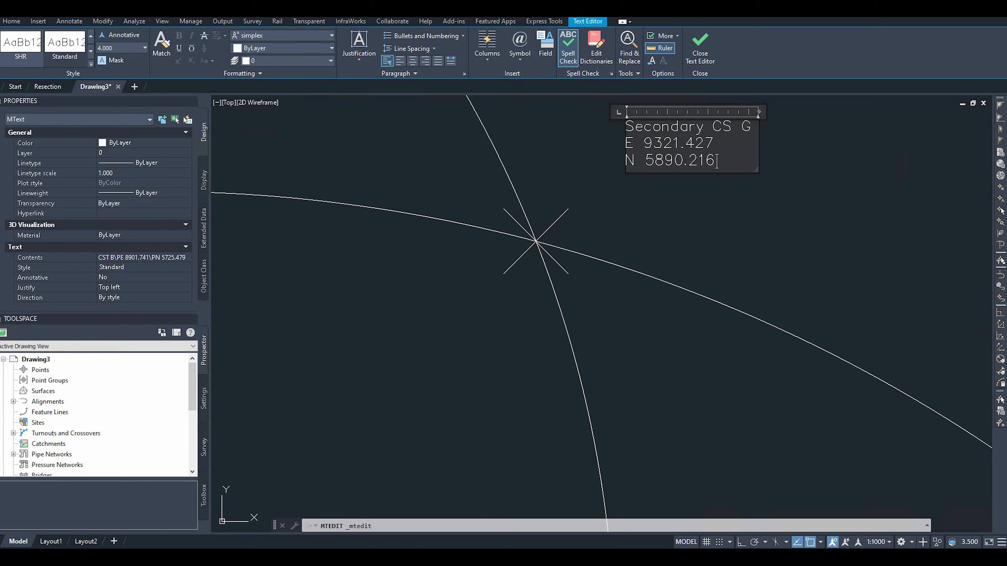
click(715, 211)
Step: Set the text height of the whole Secondary CS G label to 6
double_click(675, 162)
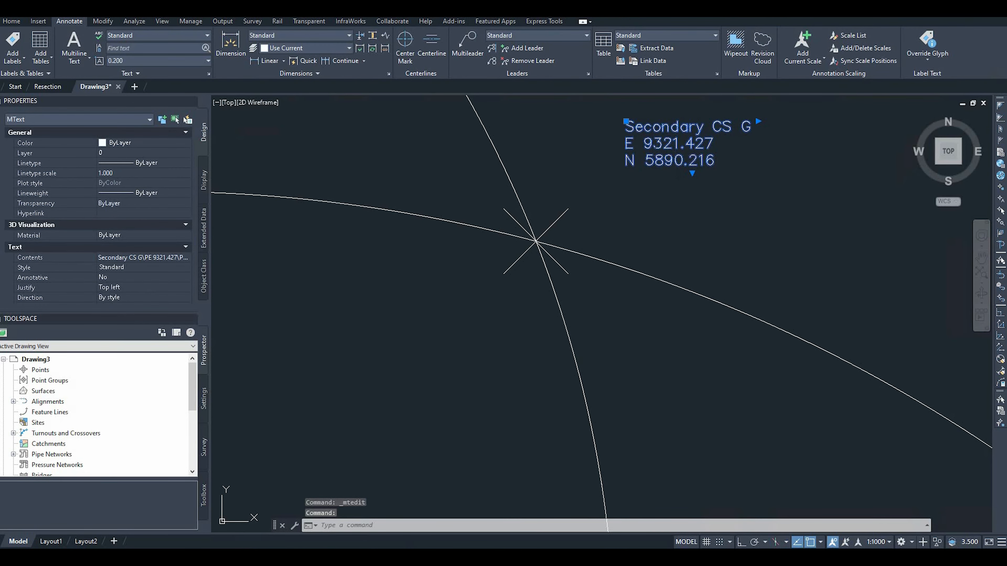
drag(715, 162, 663, 146)
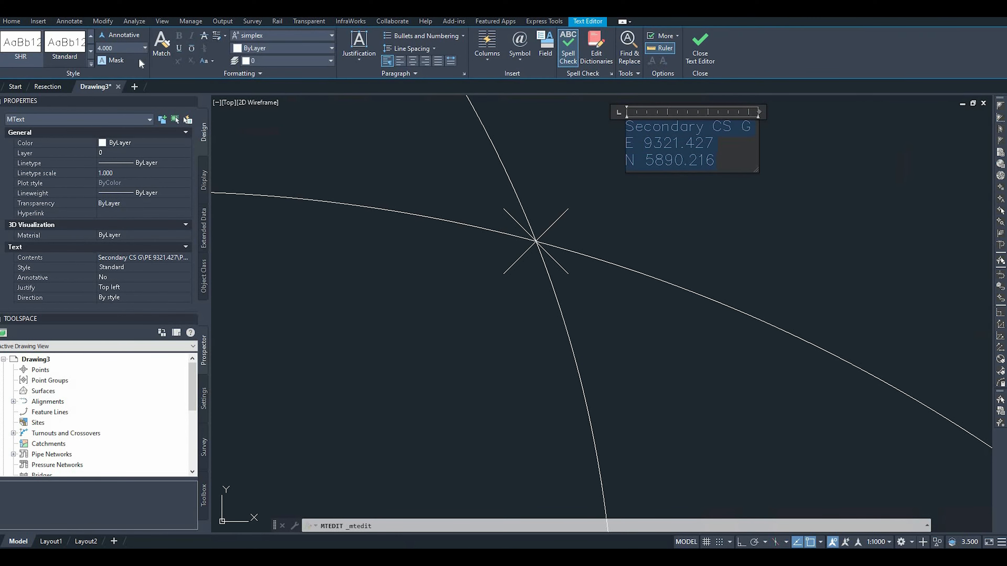
click(119, 48)
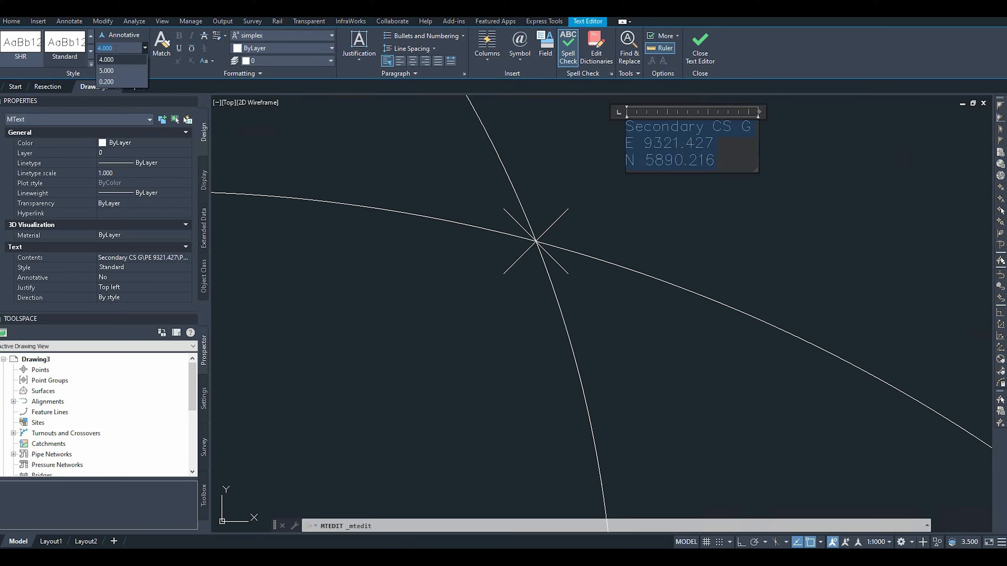
click(116, 48)
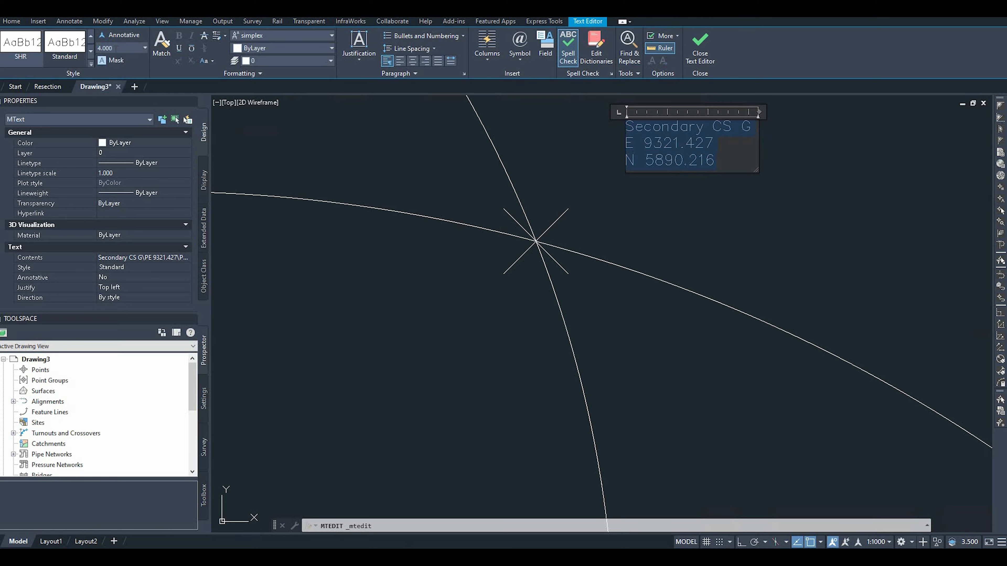
text(6)
key(Return)
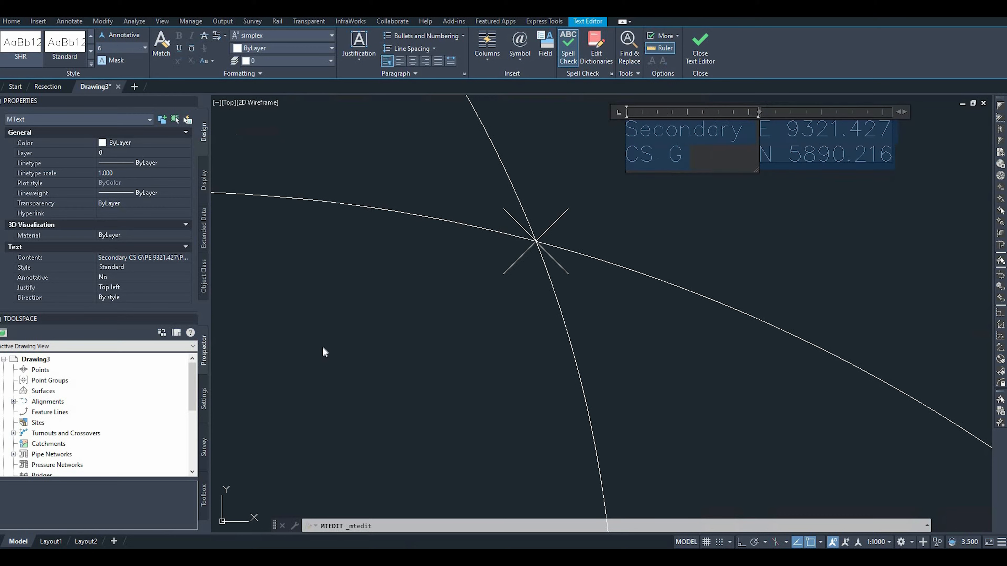
click(580, 332)
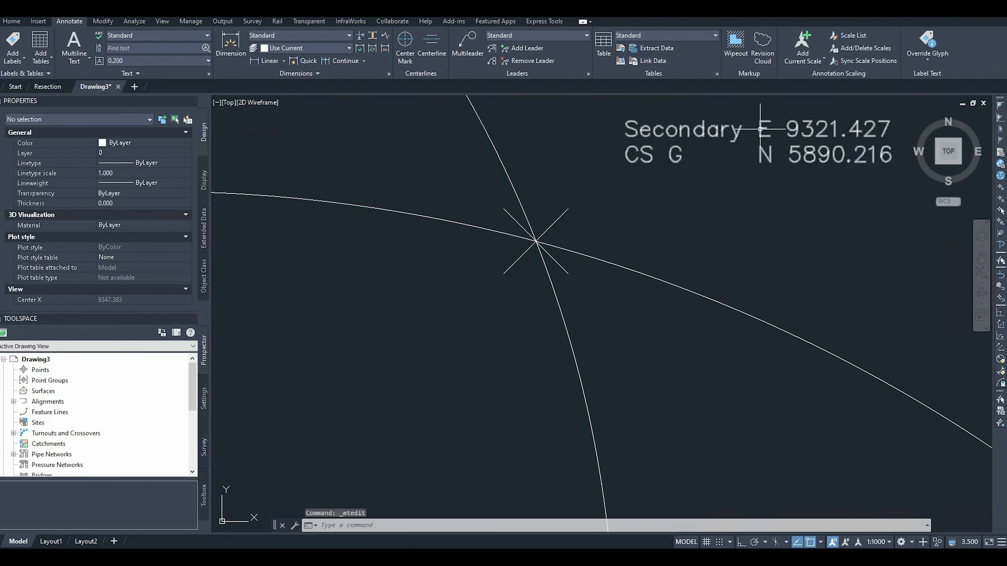
Step: Enlarge the Secondary CS G label's text frame so the name, easting and northing stack in one column
click(751, 137)
click(765, 152)
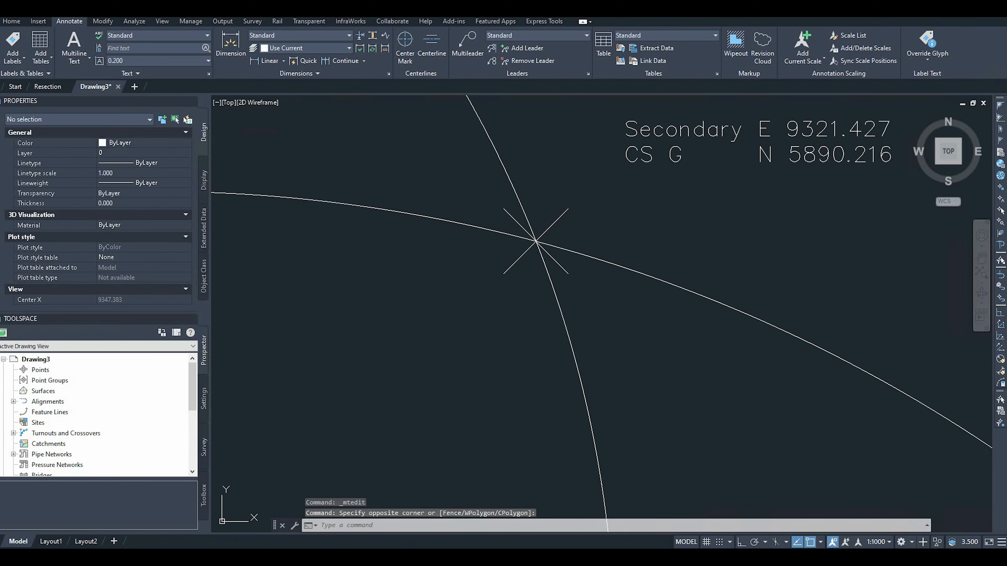
scroll(299, 326, down, 2)
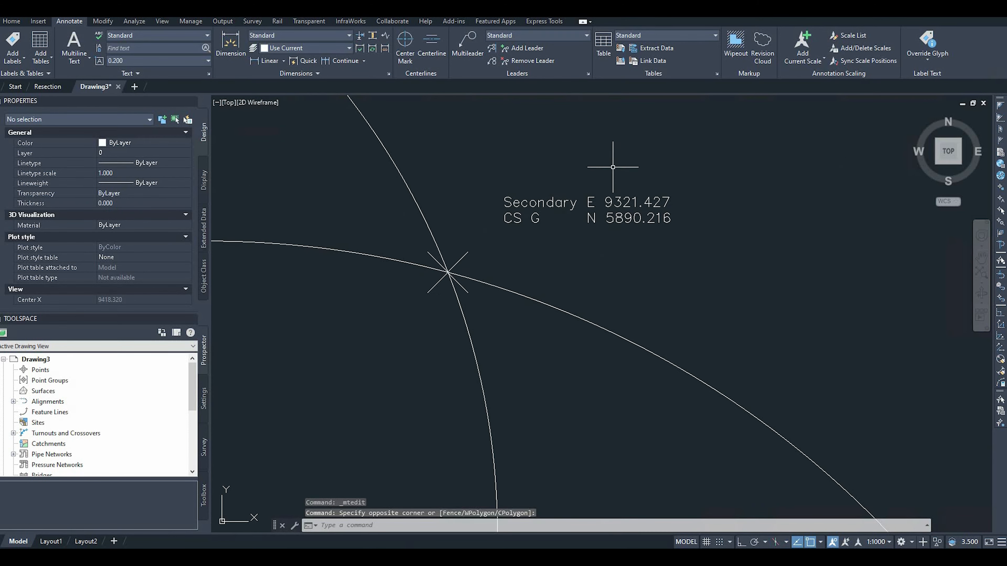
click(594, 220)
double_click(593, 219)
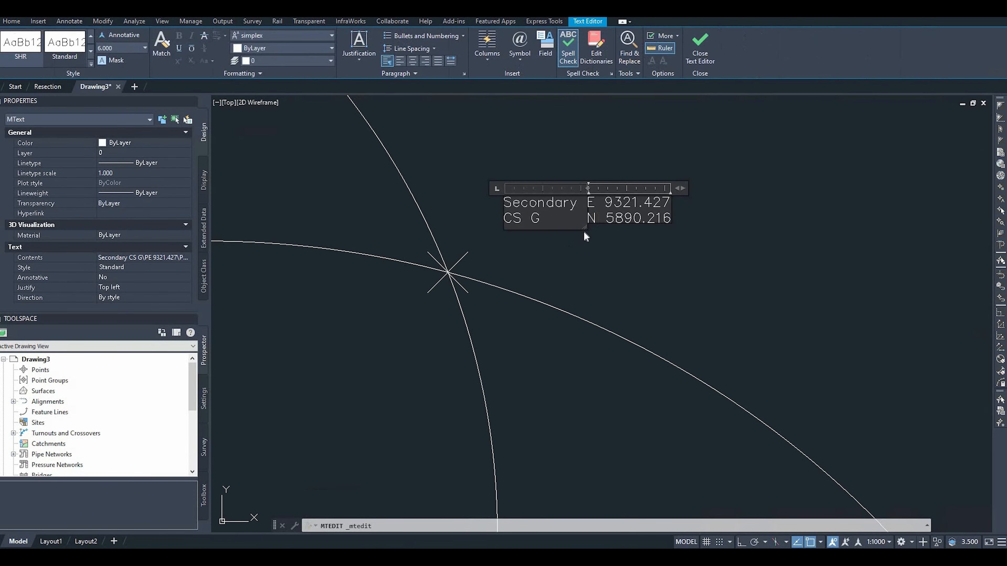
drag(664, 229, 746, 269)
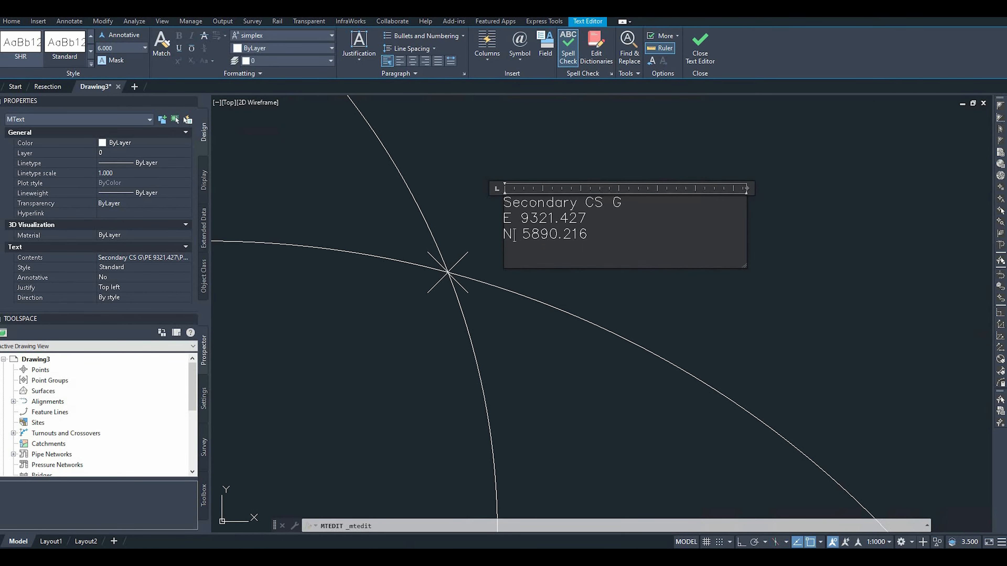
click(637, 294)
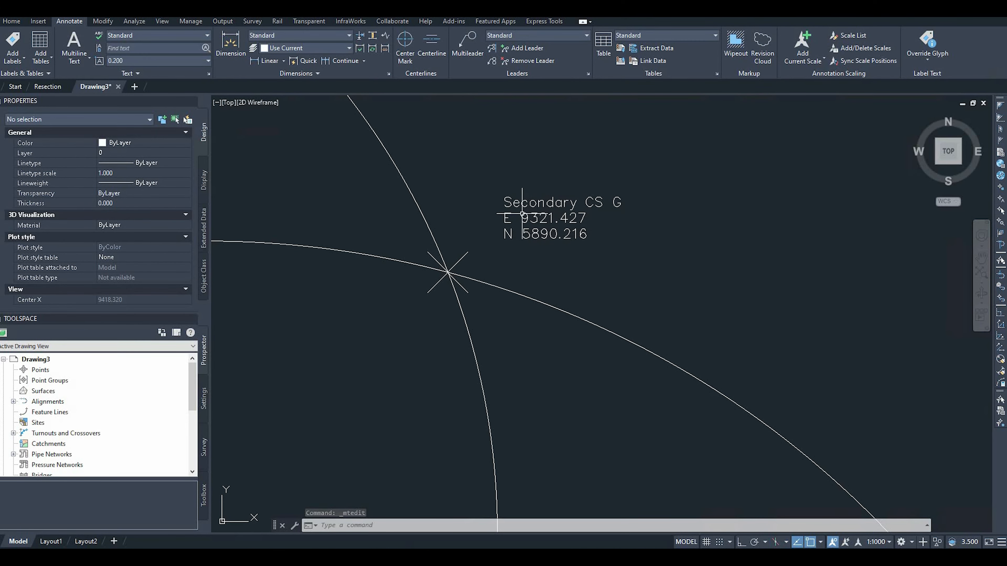
Step: Move the CST A label down off the circle to clear space below and beside its point marker
scroll(551, 230, down, 6)
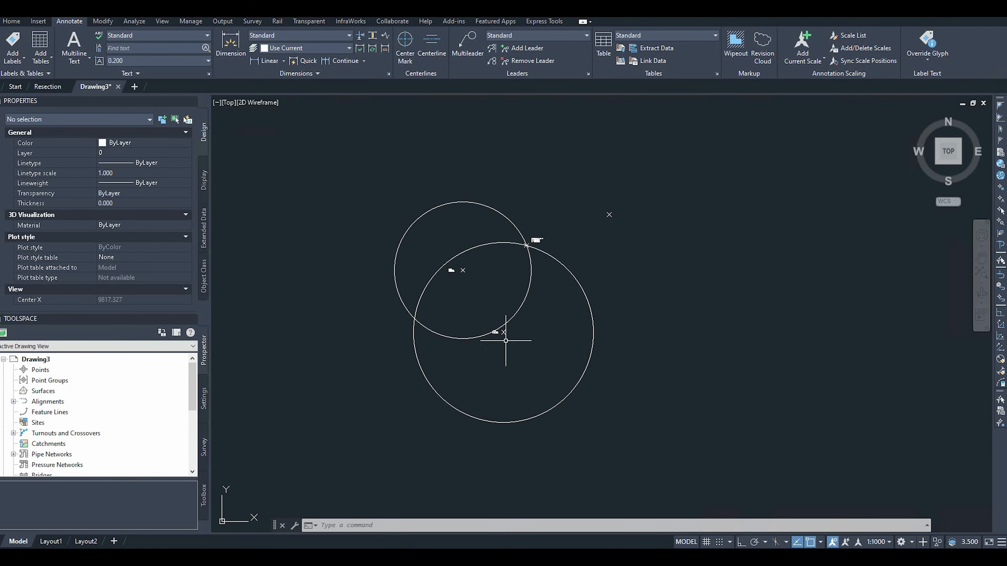
scroll(504, 337, up, 5)
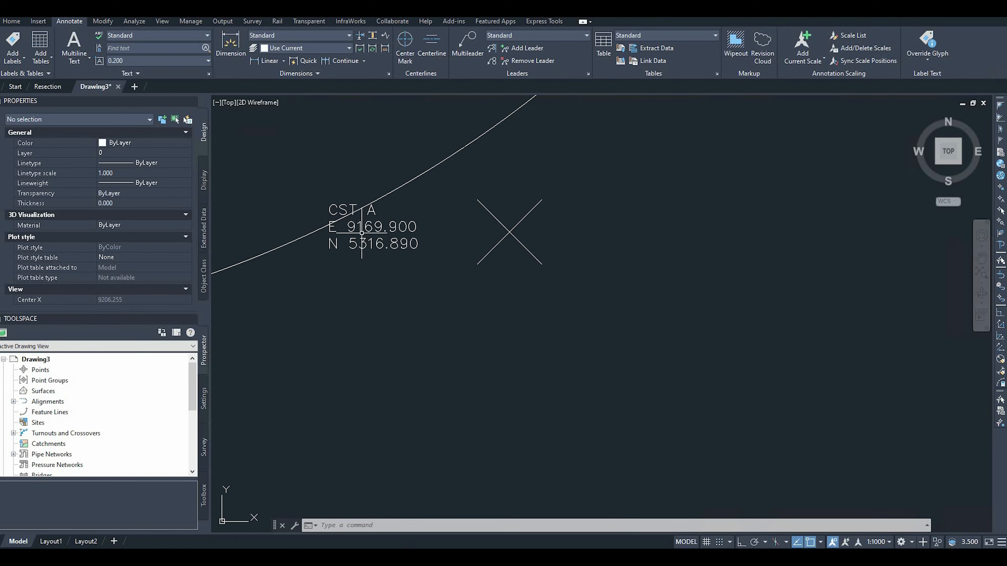
click(373, 205)
click(329, 204)
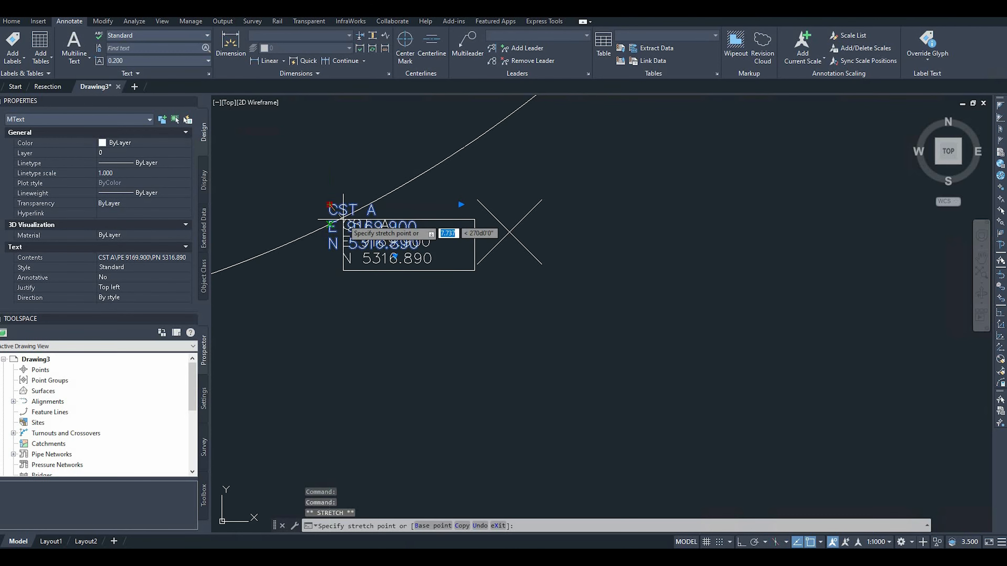
click(340, 281)
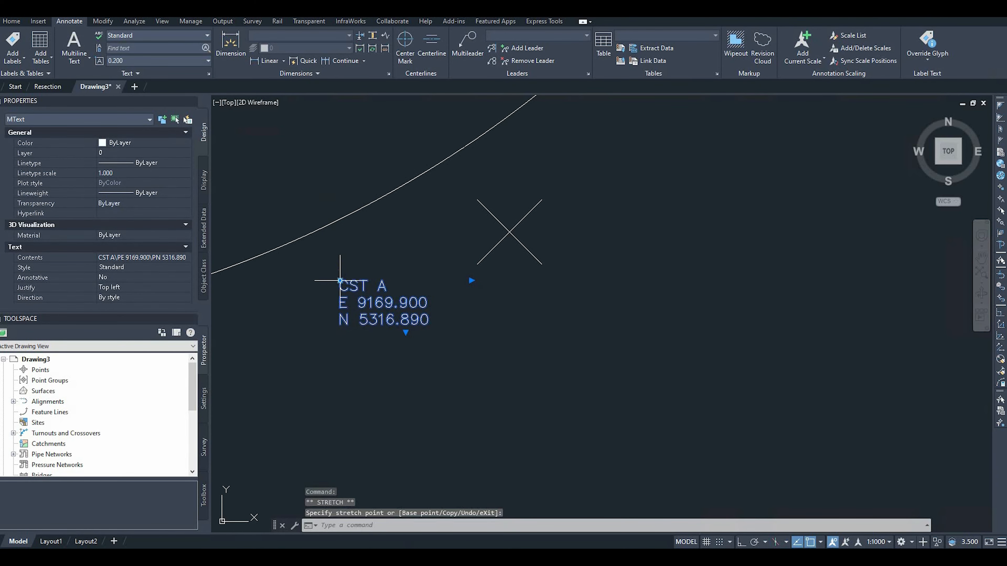
Step: Set the CST A label's text height to 6 and enlarge its frame to keep the three lines in one column
double_click(426, 322)
drag(431, 322, 340, 304)
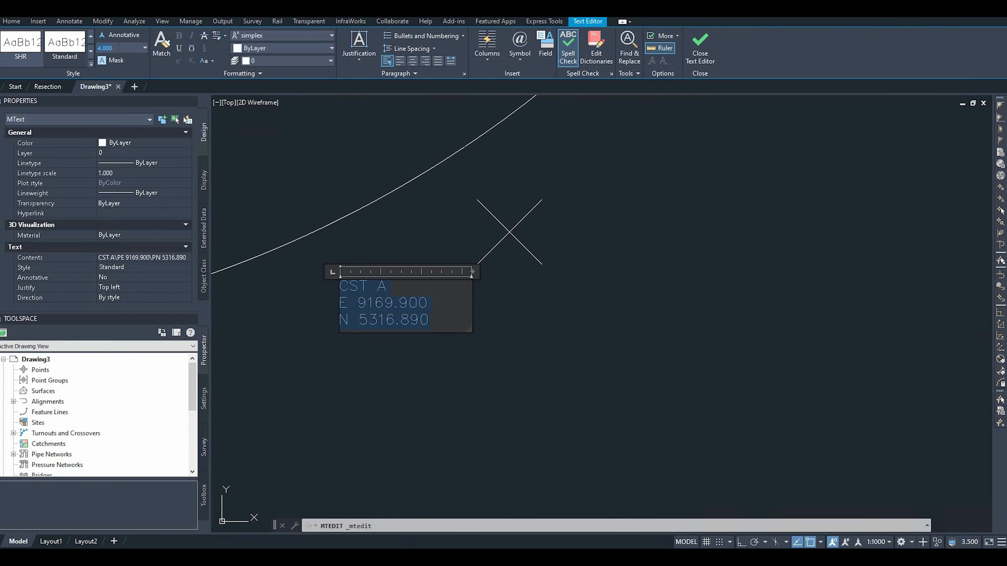
key(Return)
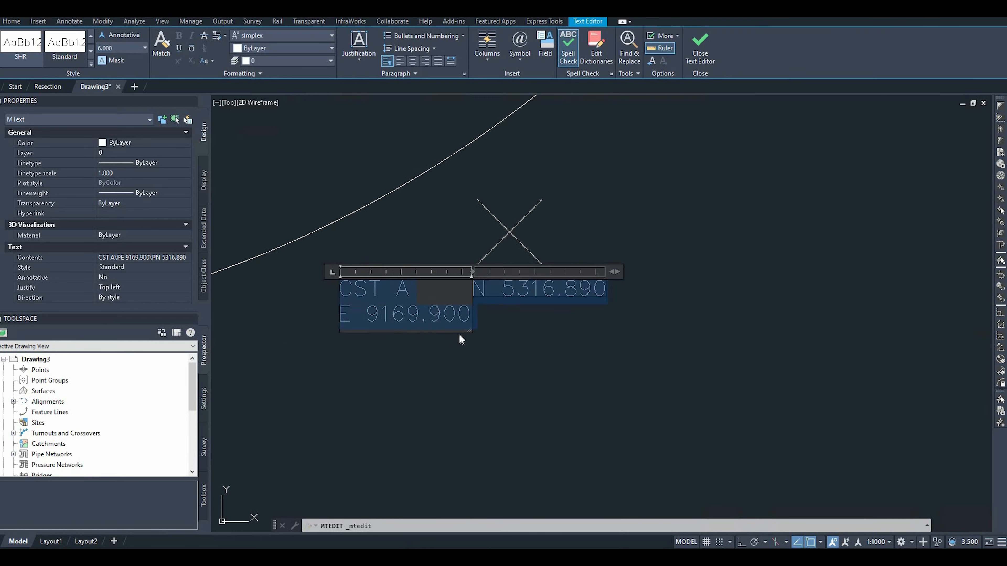
drag(550, 374, 551, 375)
click(387, 410)
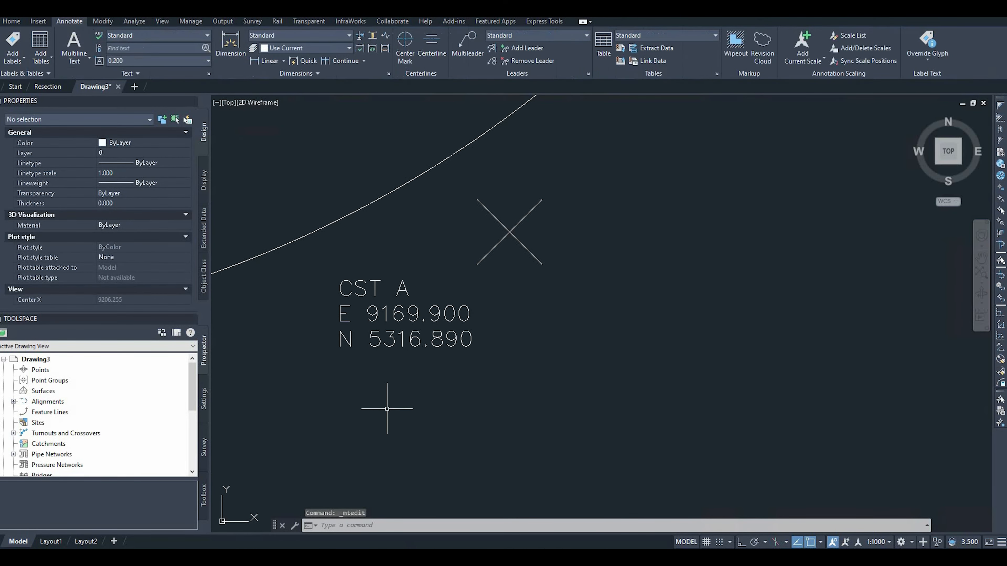
Step: Draw a closed triangle of lines from CST B to Secondary CS G, to CST A and back to CST B
scroll(694, 369, down, 4)
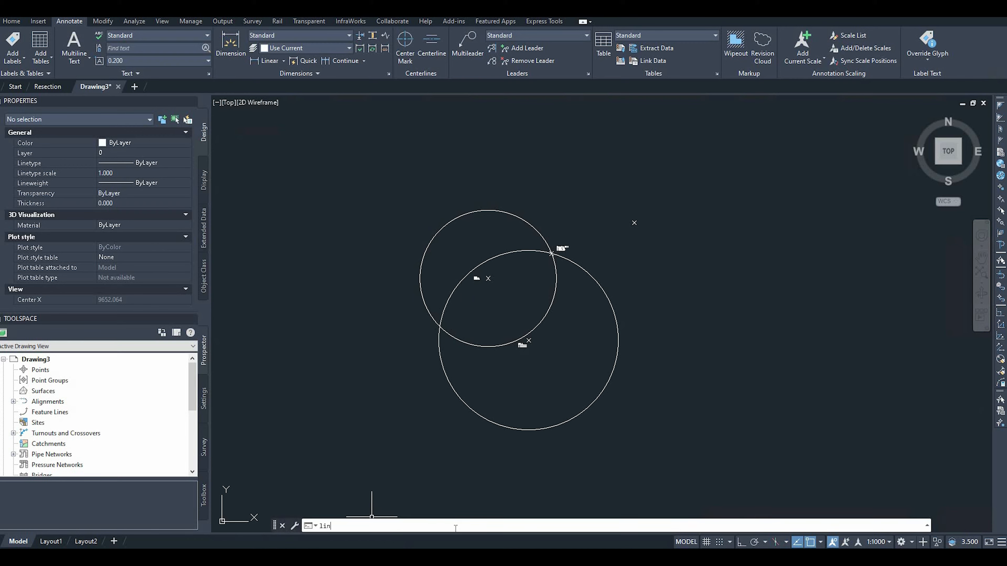
text(e)
key(Return)
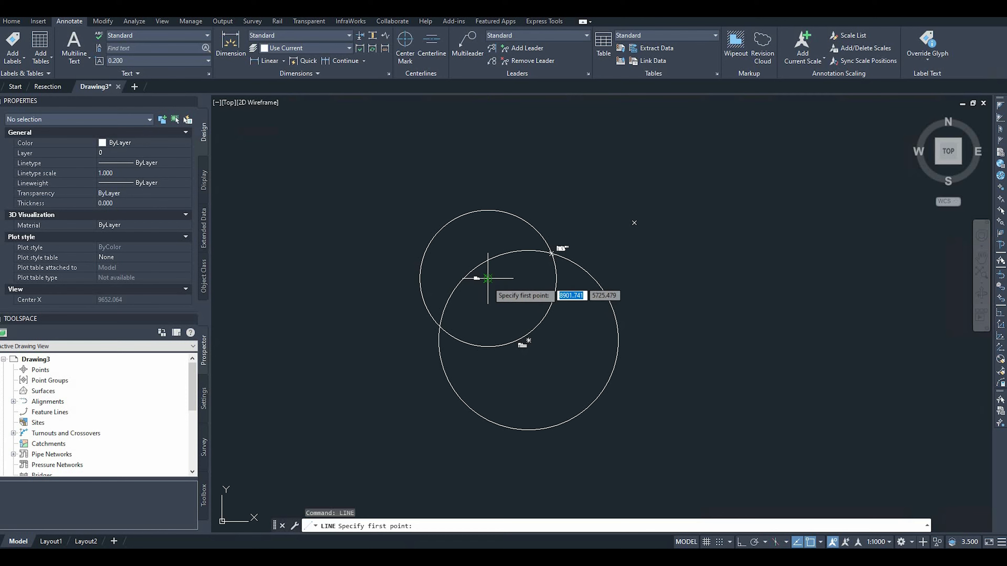
scroll(490, 281, up, 6)
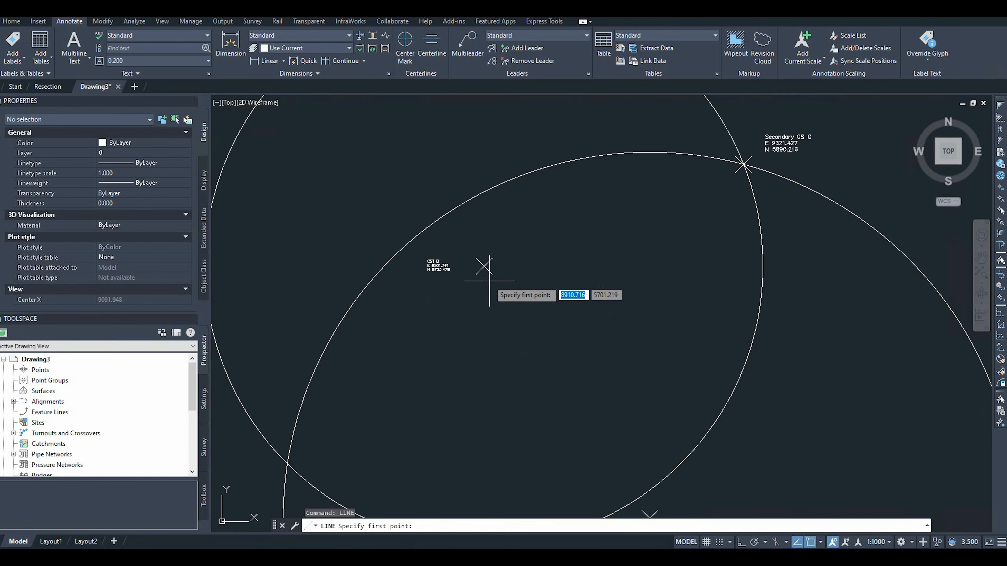
click(484, 267)
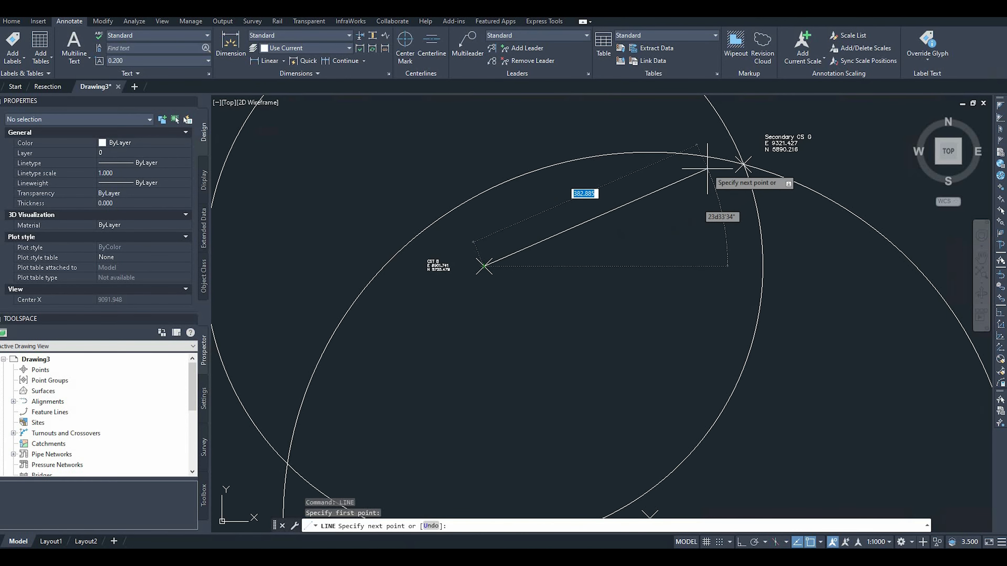
click(741, 164)
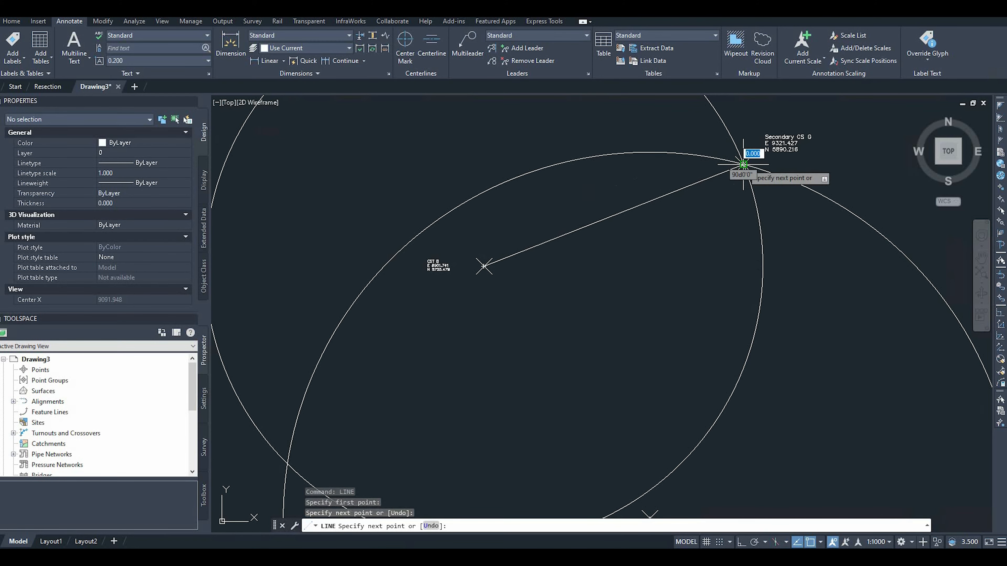
click(650, 515)
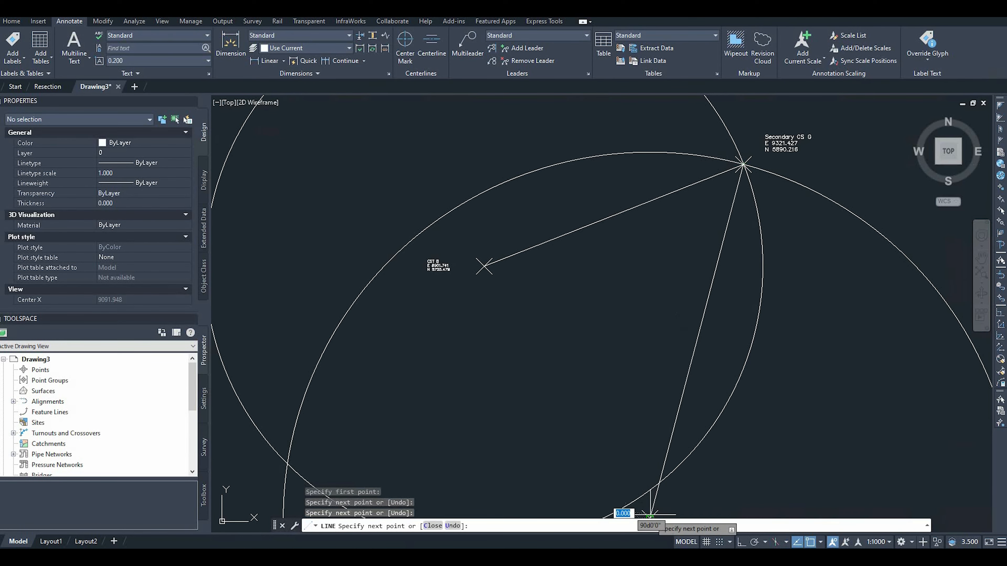
click(485, 266)
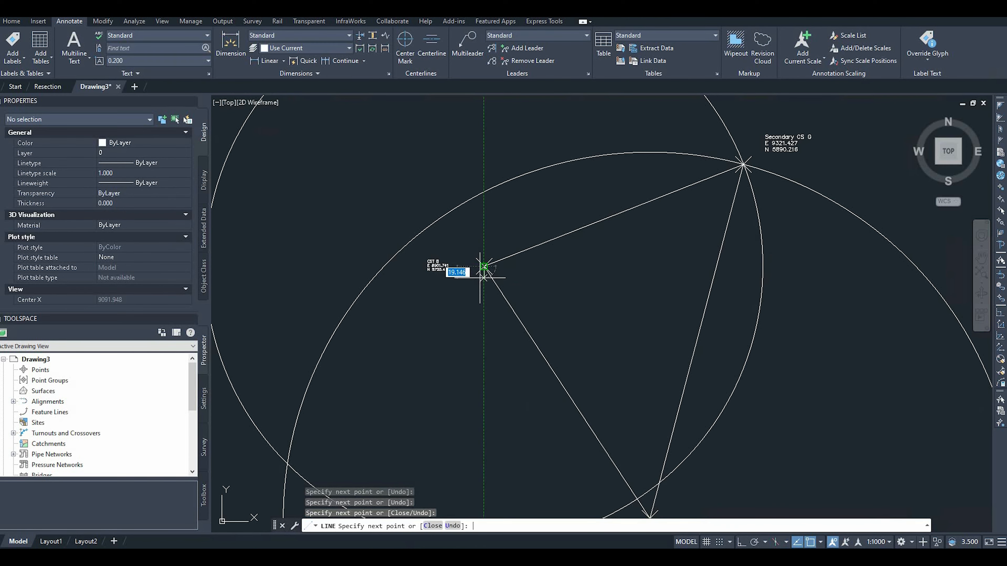
key(Return)
Step: Add an angular dimension at Secondary CS G between the lines to CST B and CST A, with its arc inside the triangle
scroll(484, 272, down, 4)
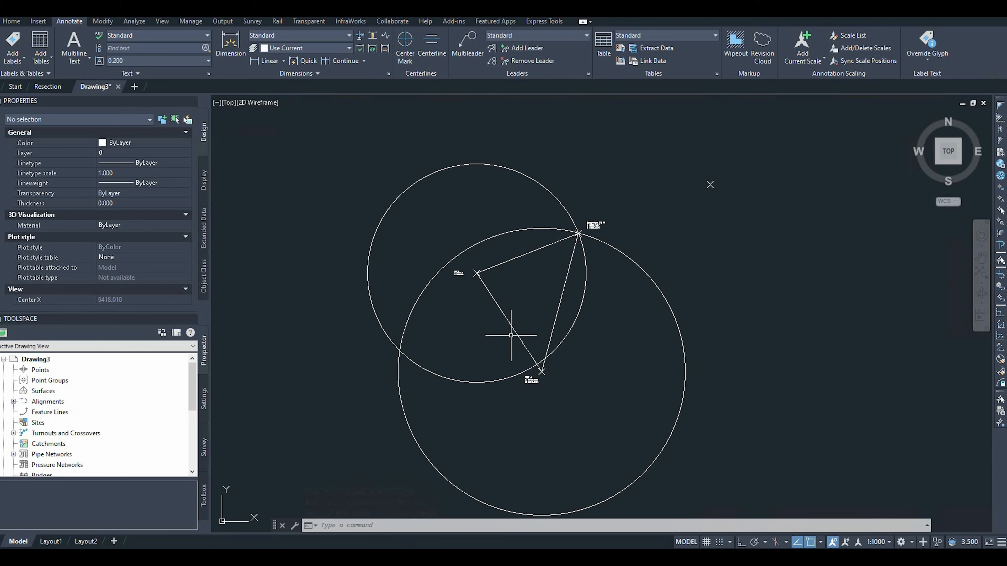
scroll(505, 362, down, 2)
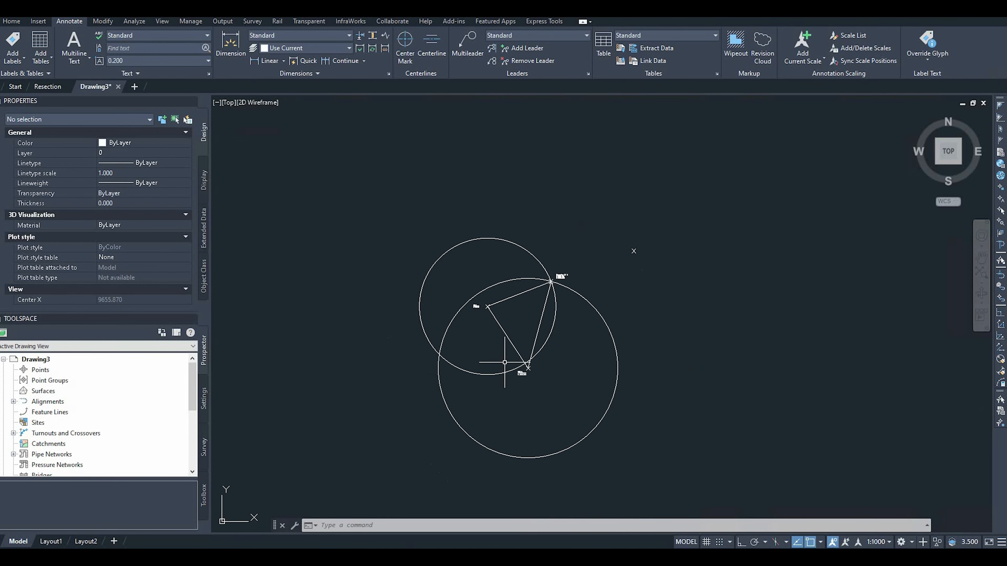
scroll(506, 383, up, 2)
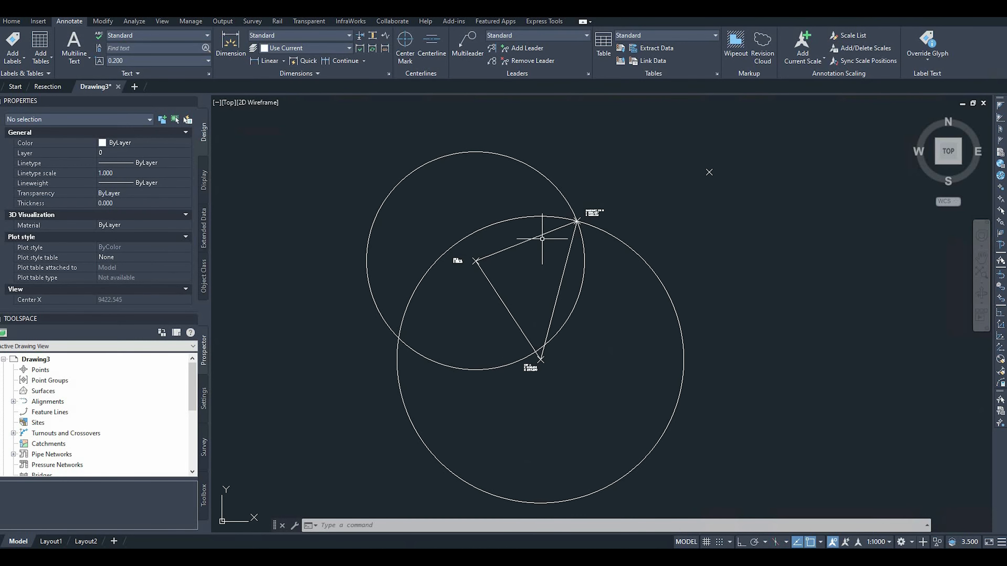
scroll(540, 234, up, 2)
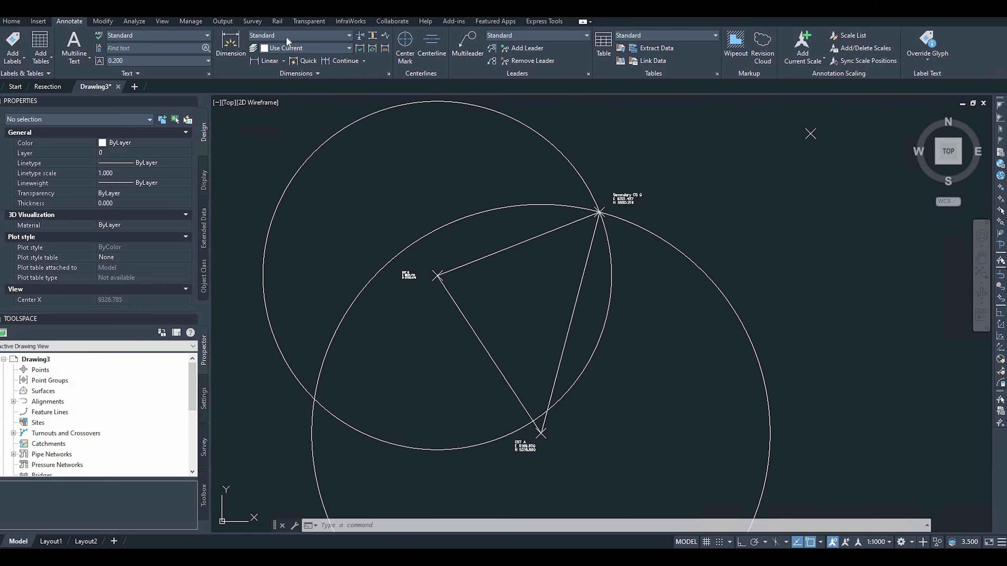
click(283, 60)
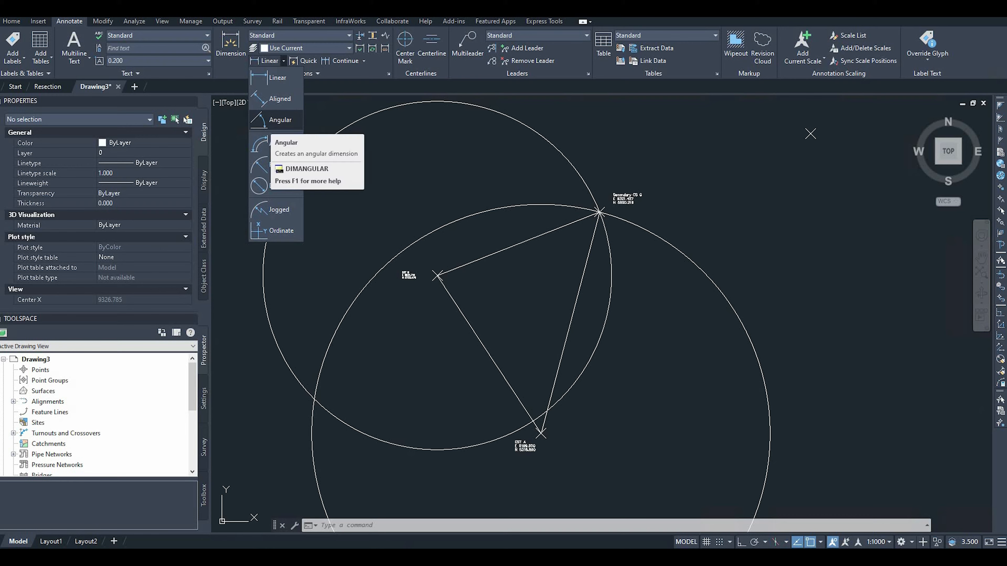
click(273, 120)
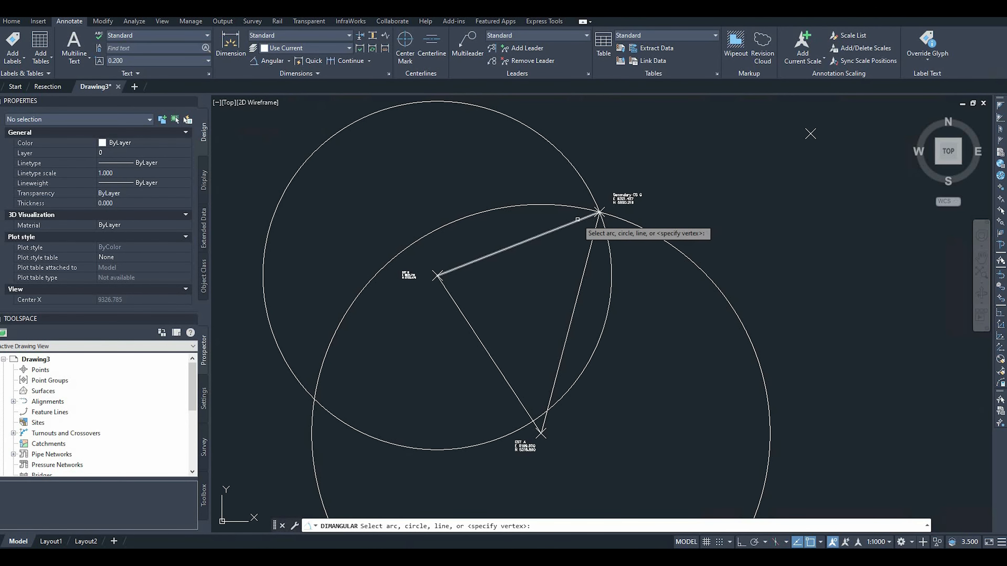
click(546, 233)
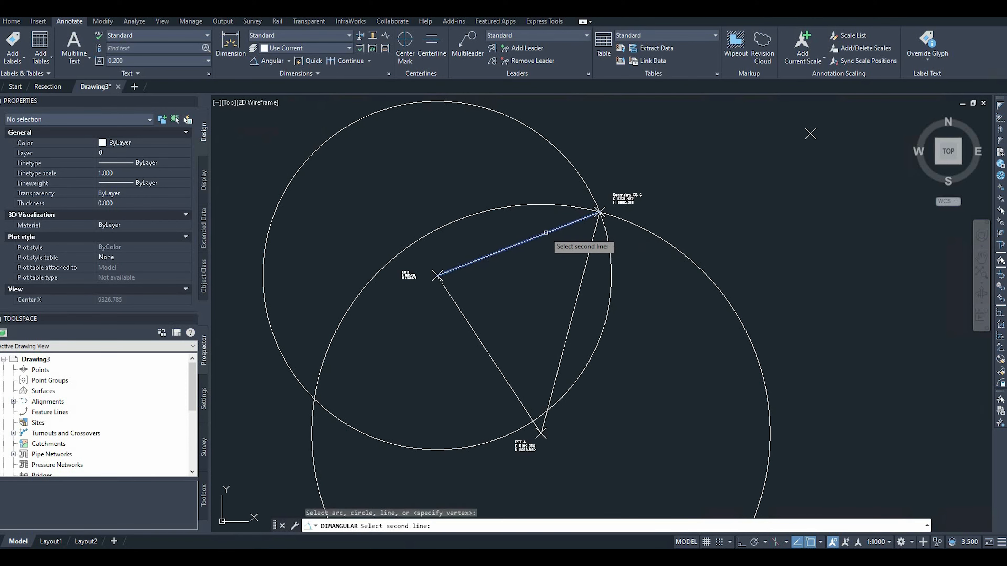
click(576, 302)
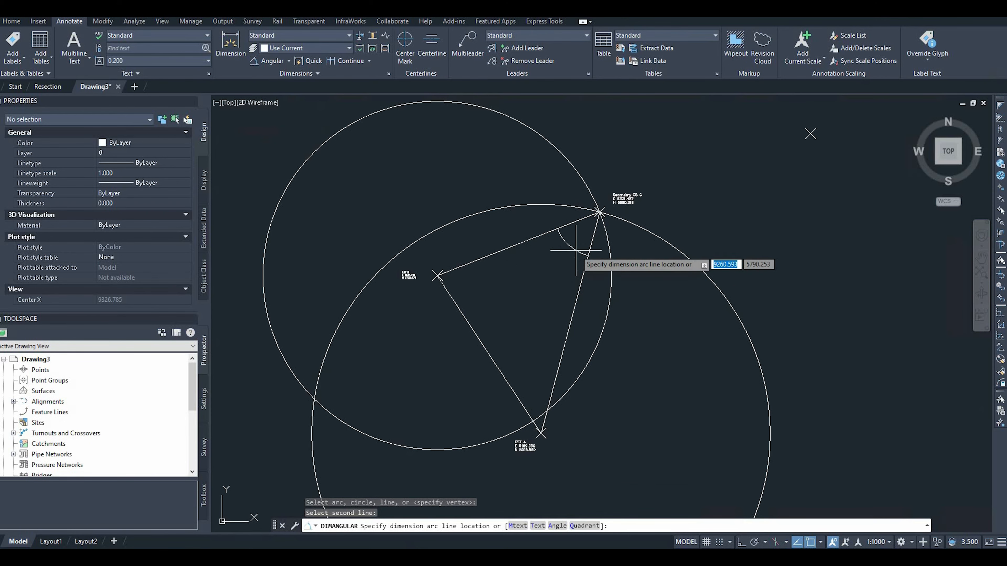
click(568, 261)
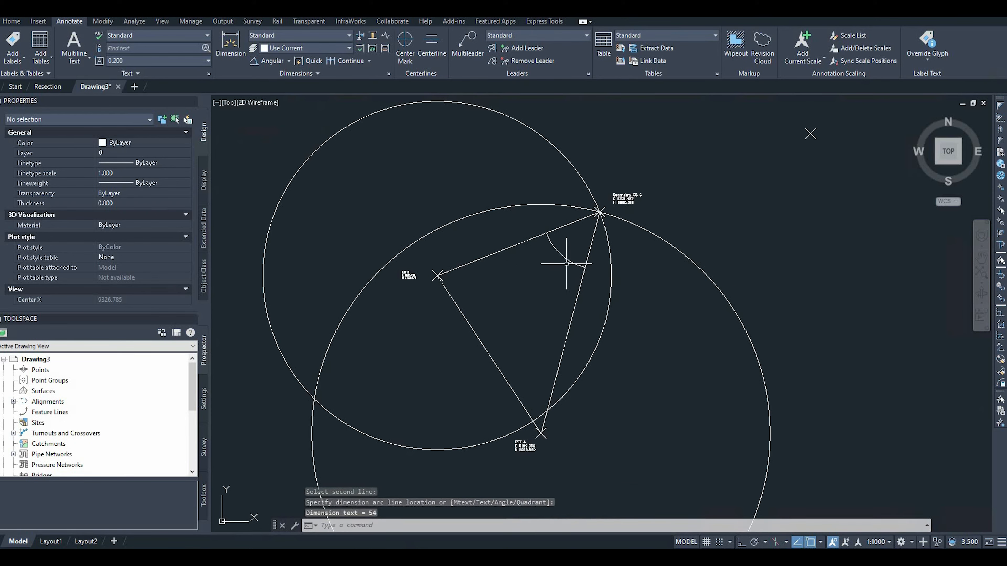
scroll(562, 251, up, 6)
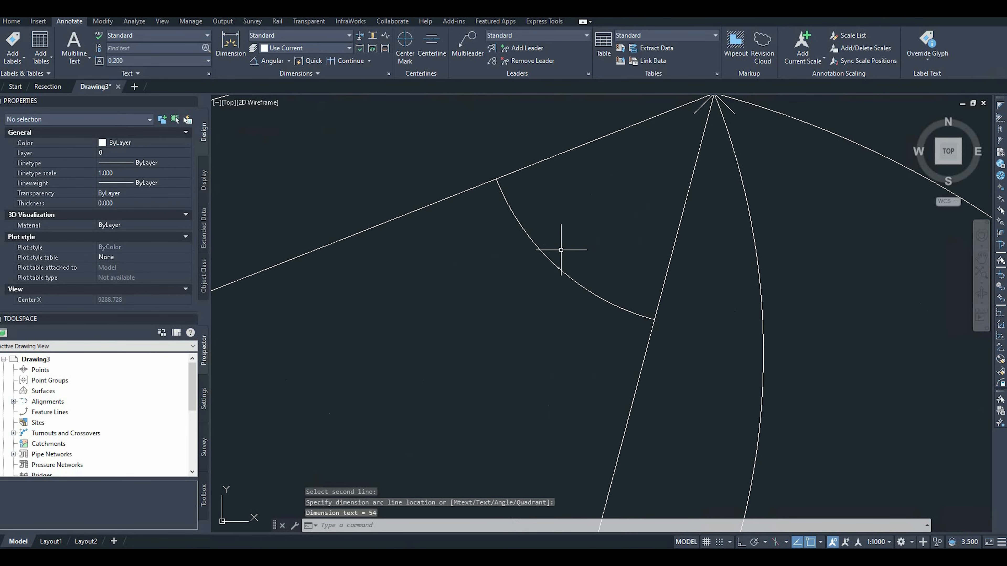
Step: Set the angle format of the angular dimension at Secondary CS G to Deg/Min/Sec
scroll(560, 244, up, 6)
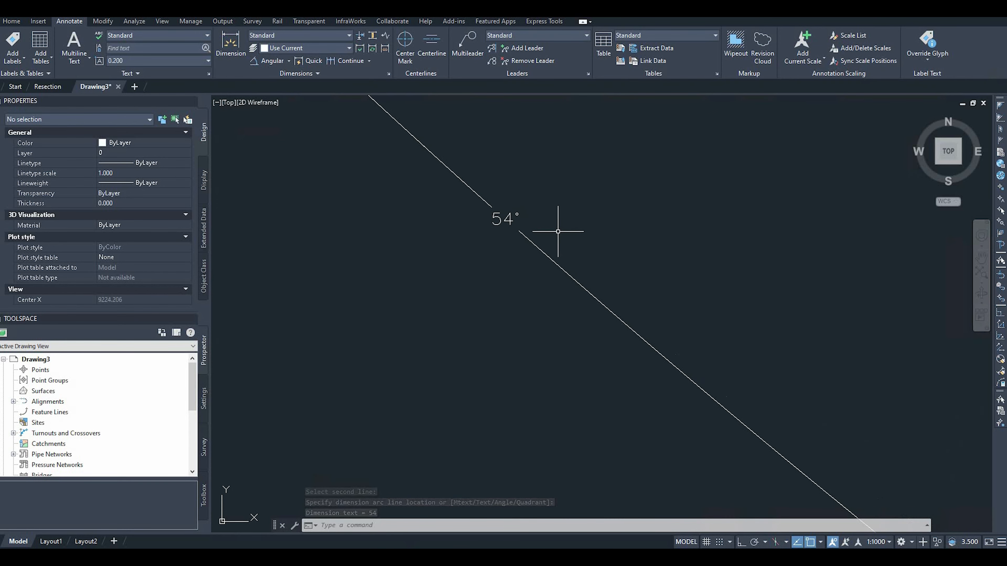
click(502, 218)
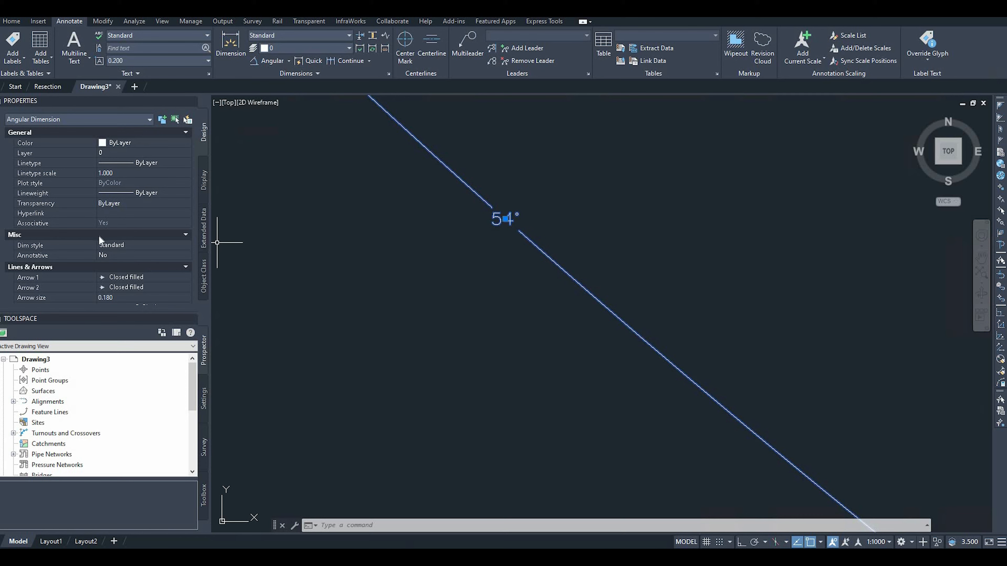
scroll(99, 240, down, 10)
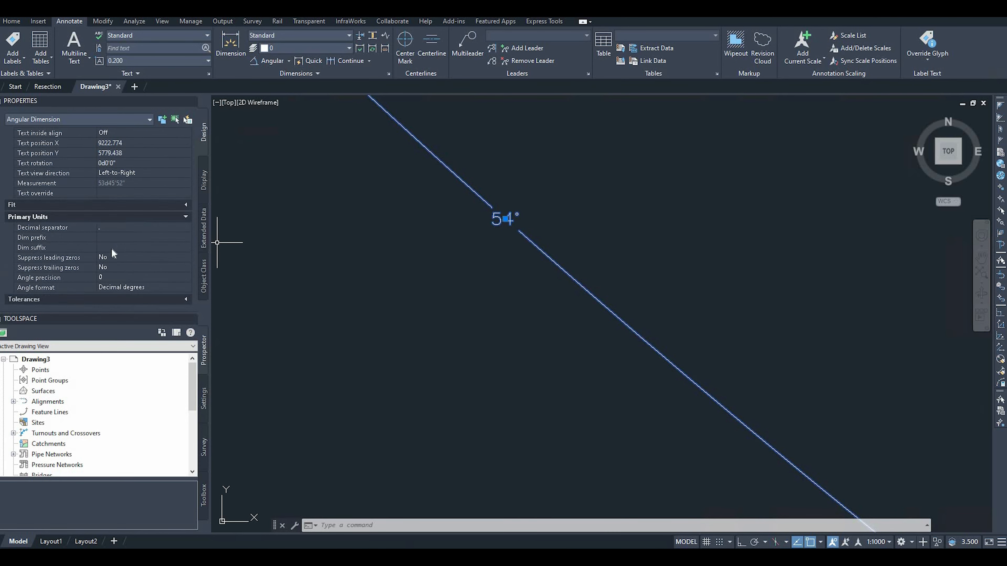
click(179, 286)
click(165, 291)
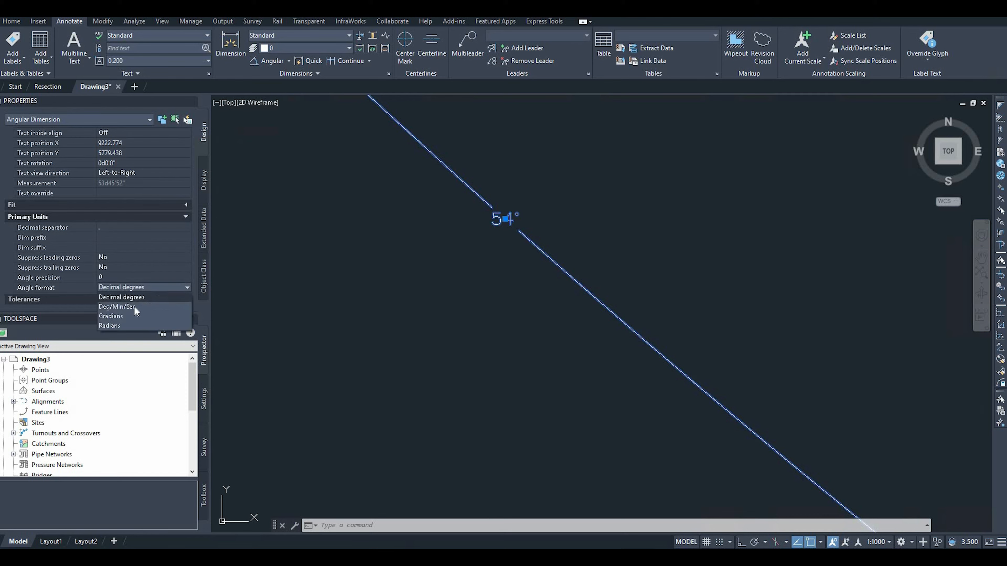
click(134, 306)
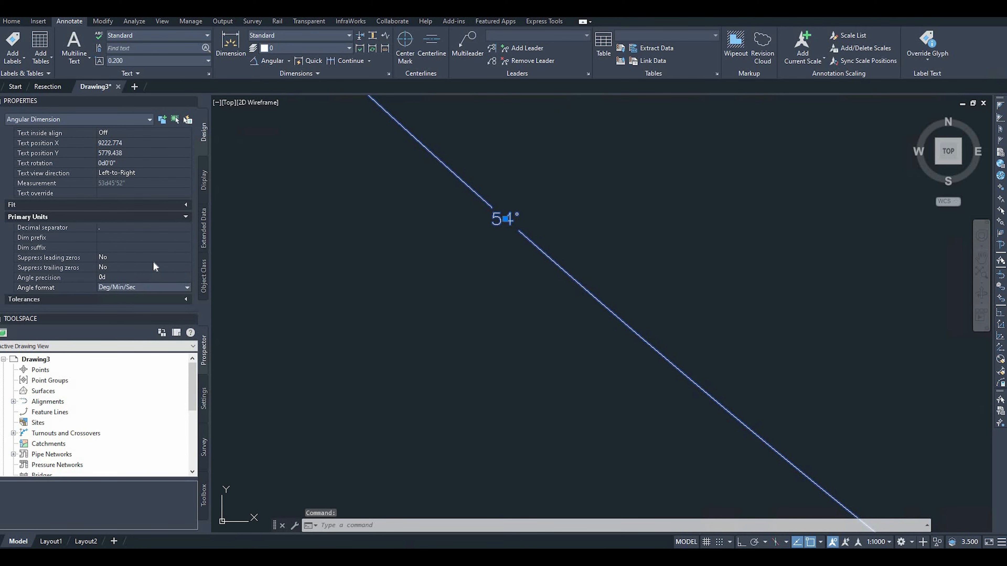
Step: Set the angular dimension's angle precision to 0d00'00.0"
scroll(149, 254, up, 5)
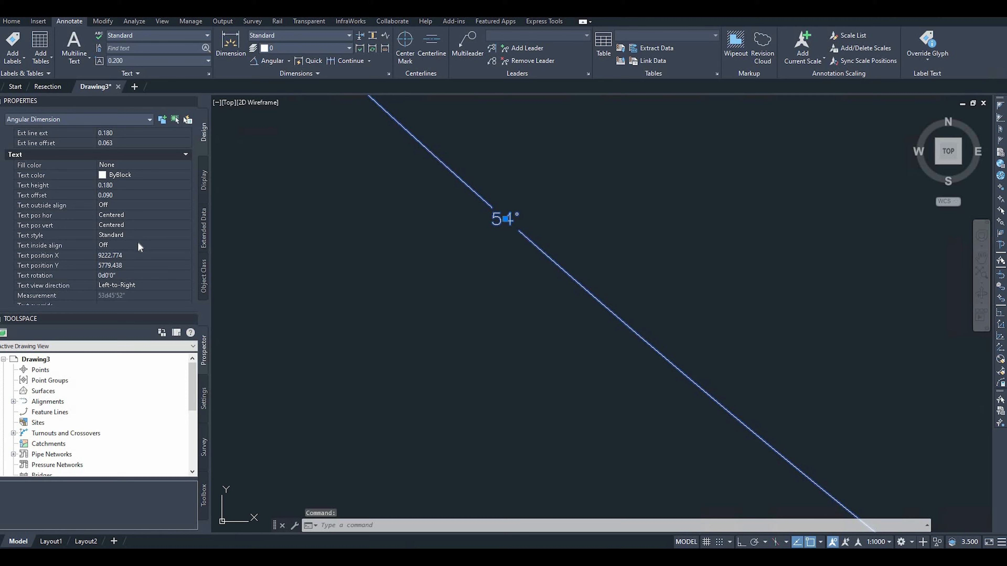
scroll(138, 252, up, 6)
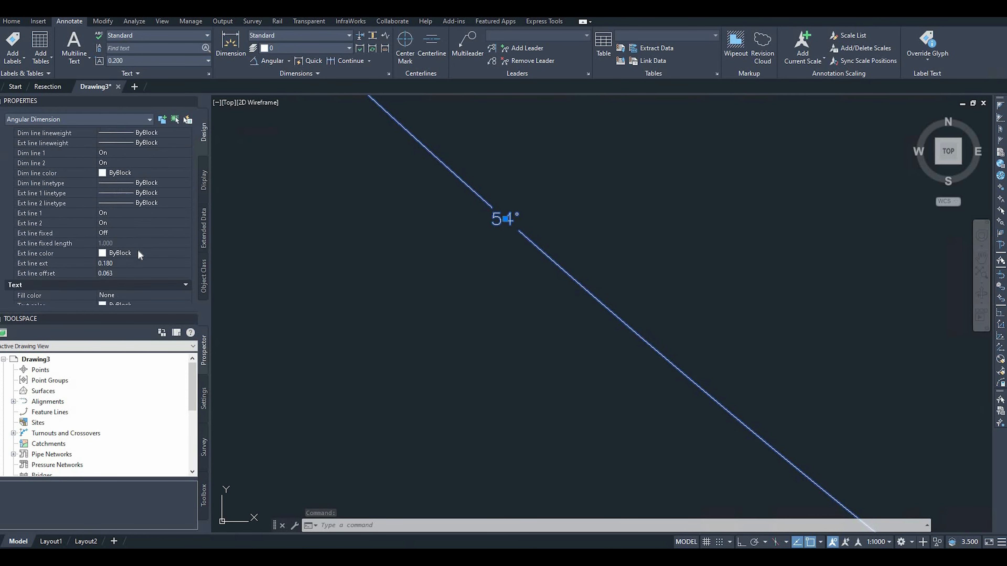
scroll(162, 259, down, 6)
click(160, 277)
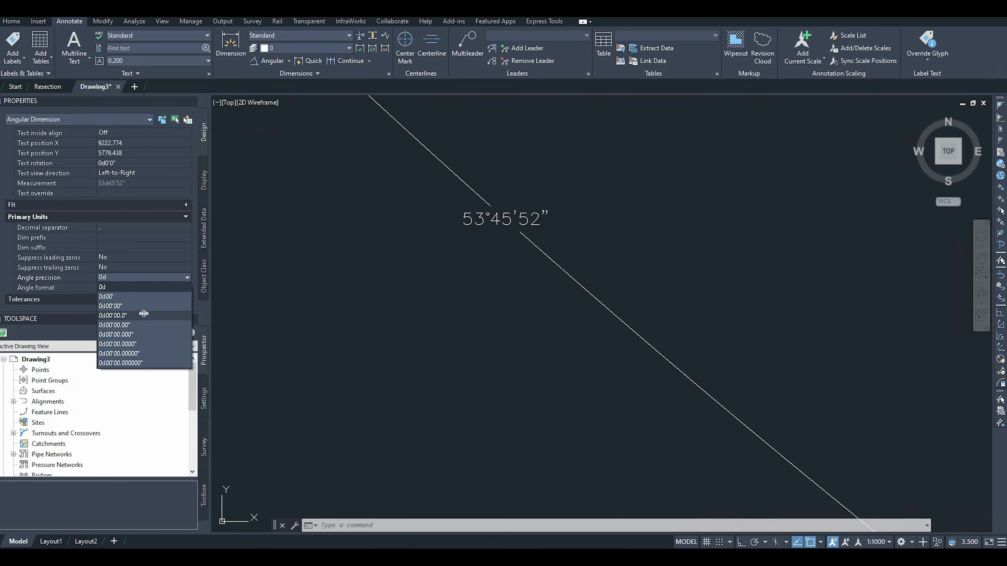
click(125, 281)
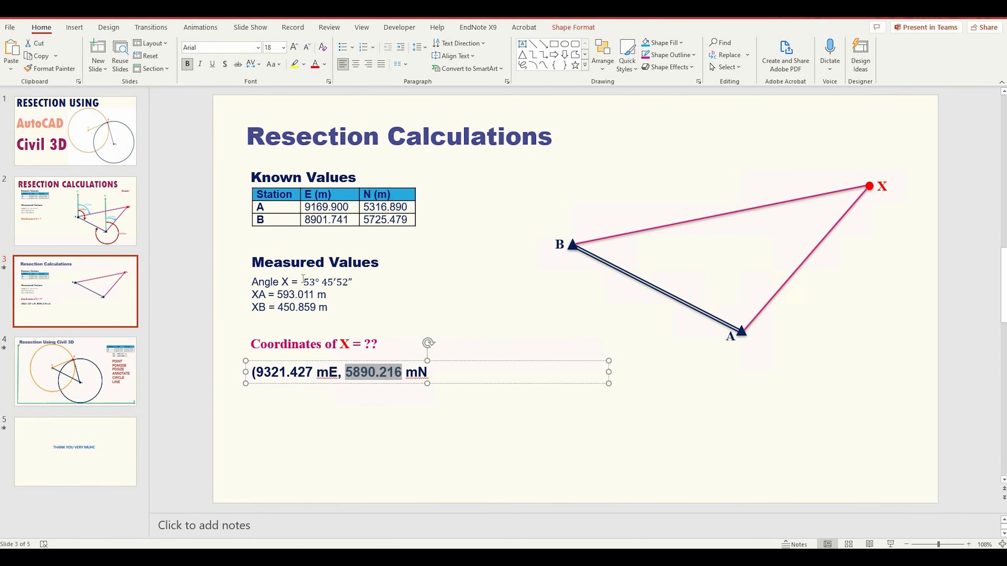
Step: Check the angular dimension against the measured Angle X on the Resection Calculations slide in PowerPoint, and return to Drawing3 in Civil 3D
click(375, 283)
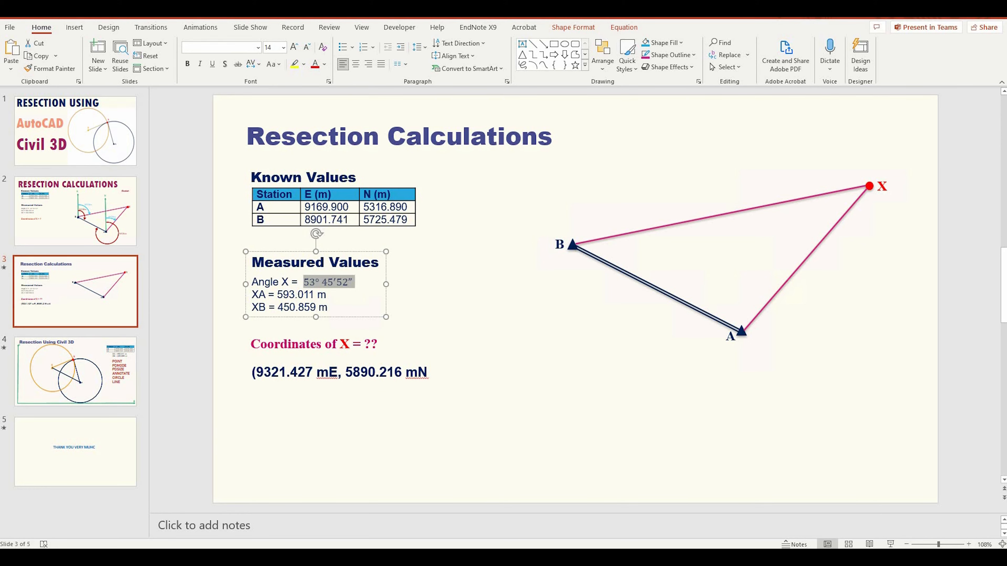
mouse_move(345, 558)
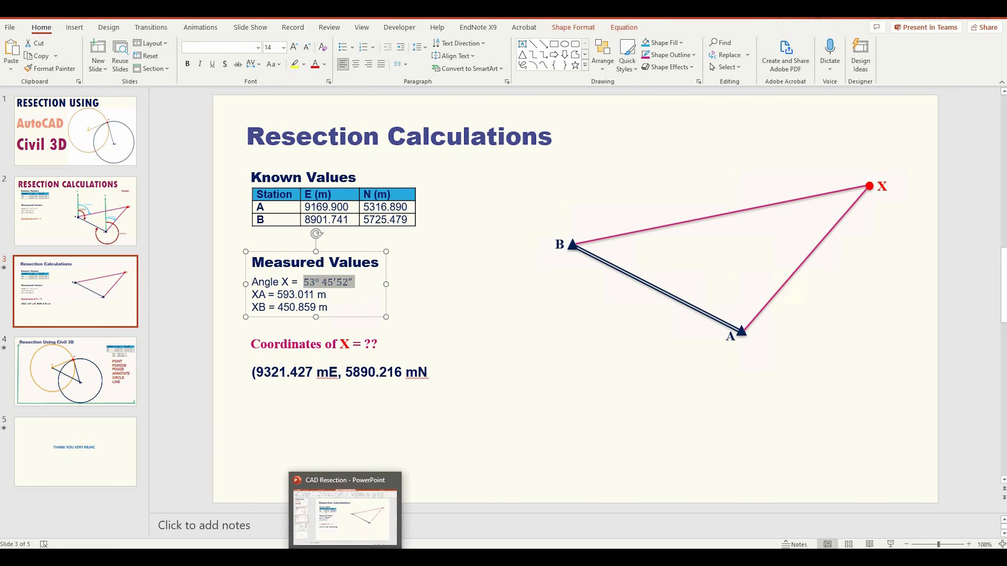
mouse_move(401, 525)
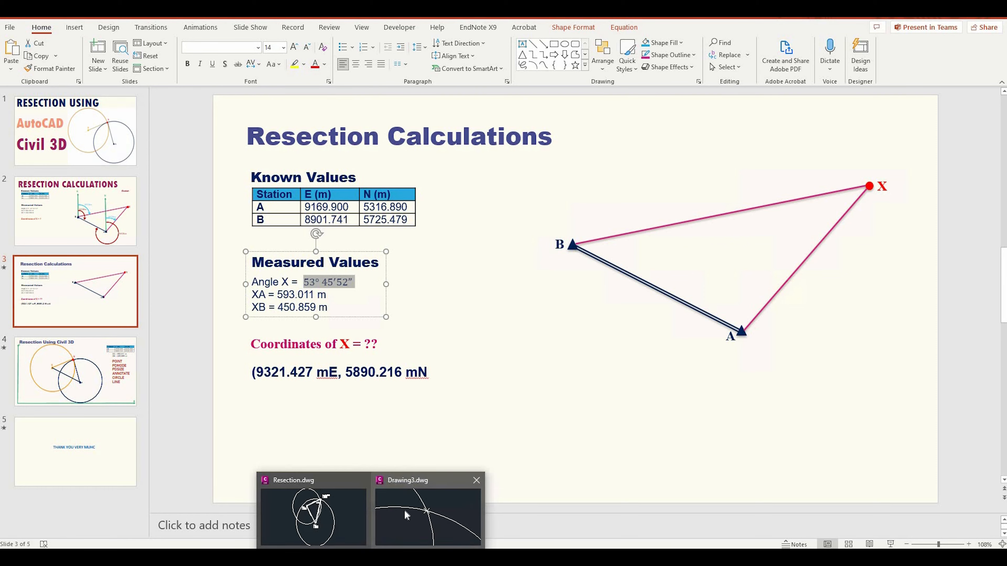
click(401, 526)
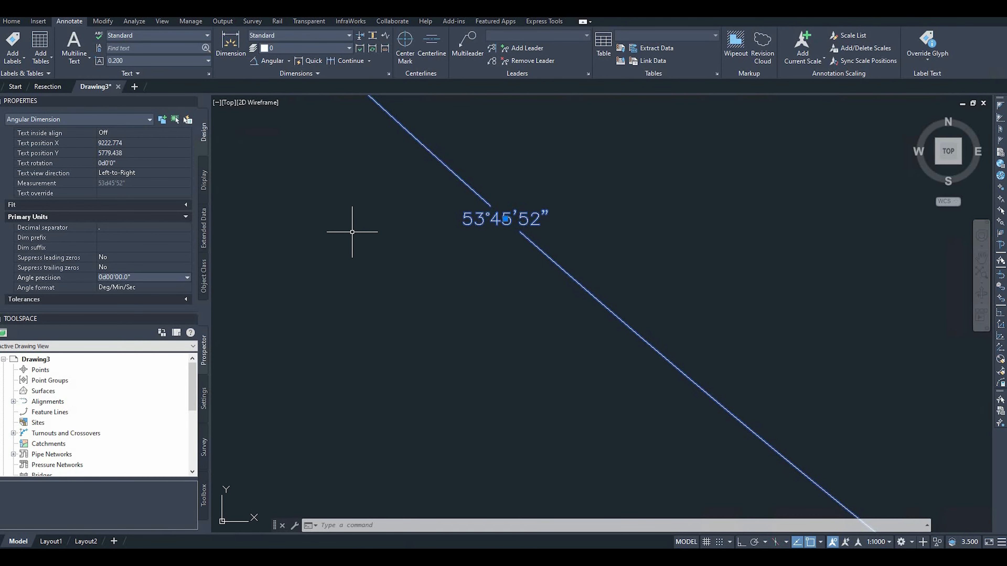
Step: Examine the angular dimension's text and arc within the resection triangle and both circles, and clear the selection
scroll(450, 274, down, 5)
scroll(456, 283, up, 6)
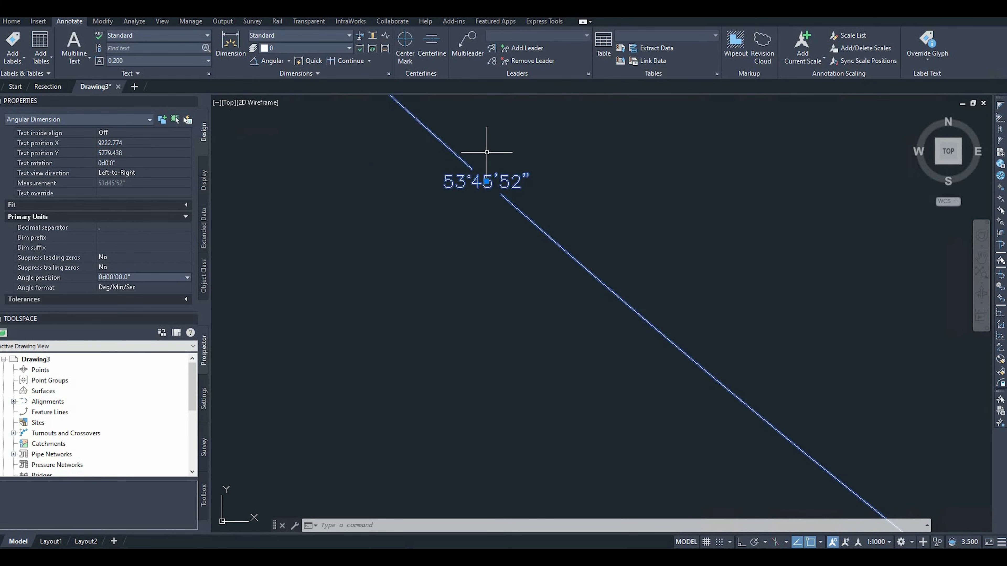
scroll(483, 159, down, 2)
scroll(468, 248, down, 3)
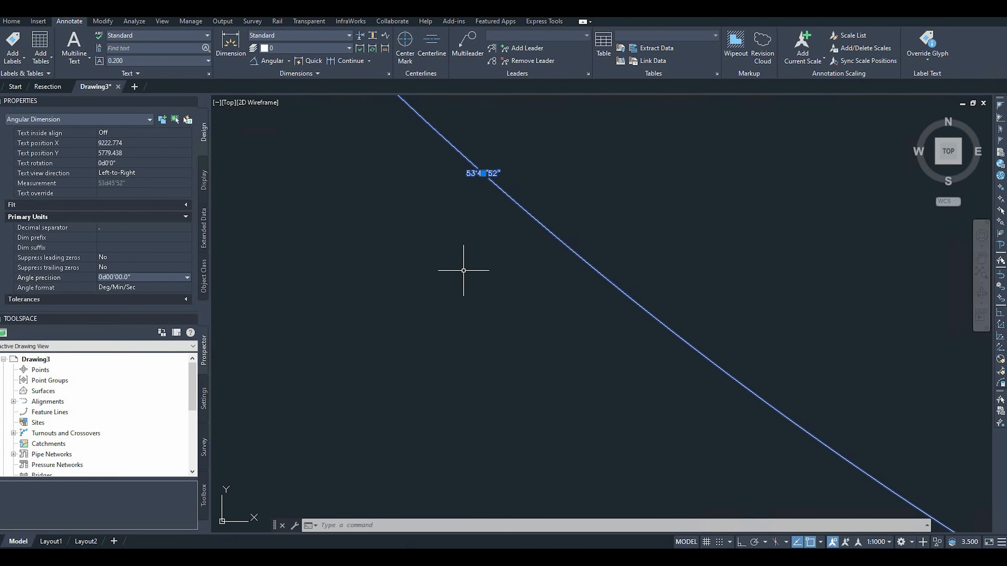
scroll(470, 208, up, 3)
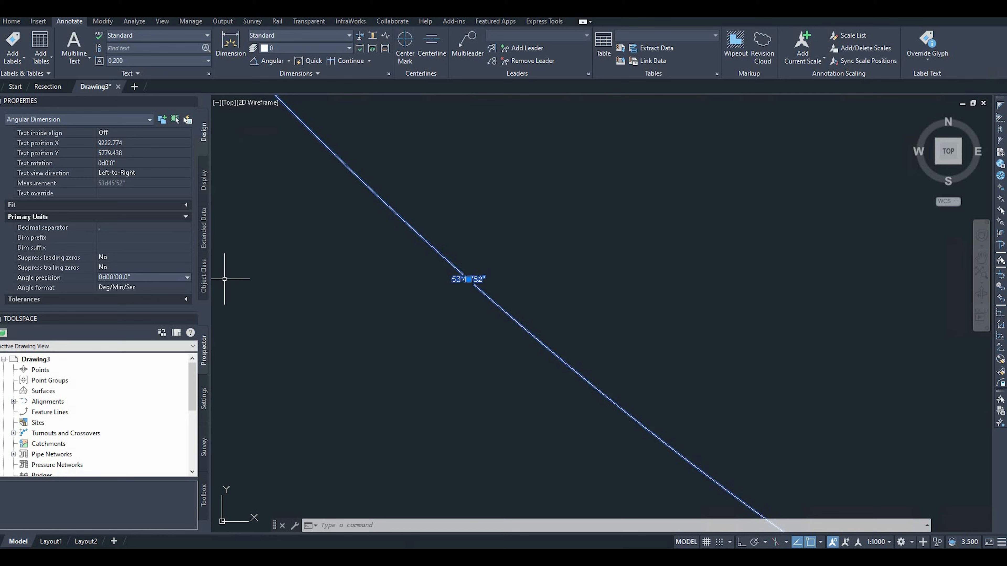
scroll(498, 283, down, 5)
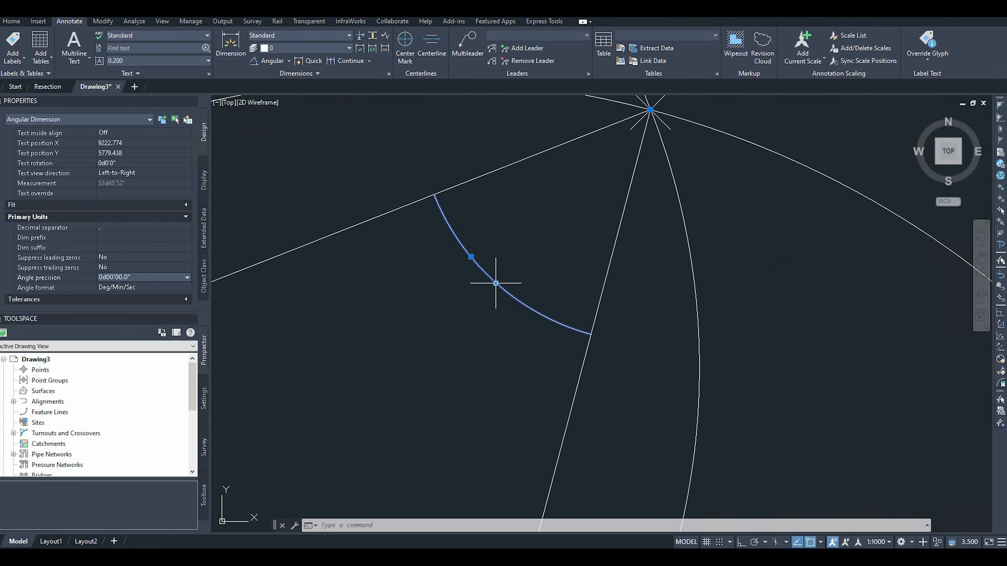
scroll(496, 283, down, 5)
scroll(491, 322, down, 3)
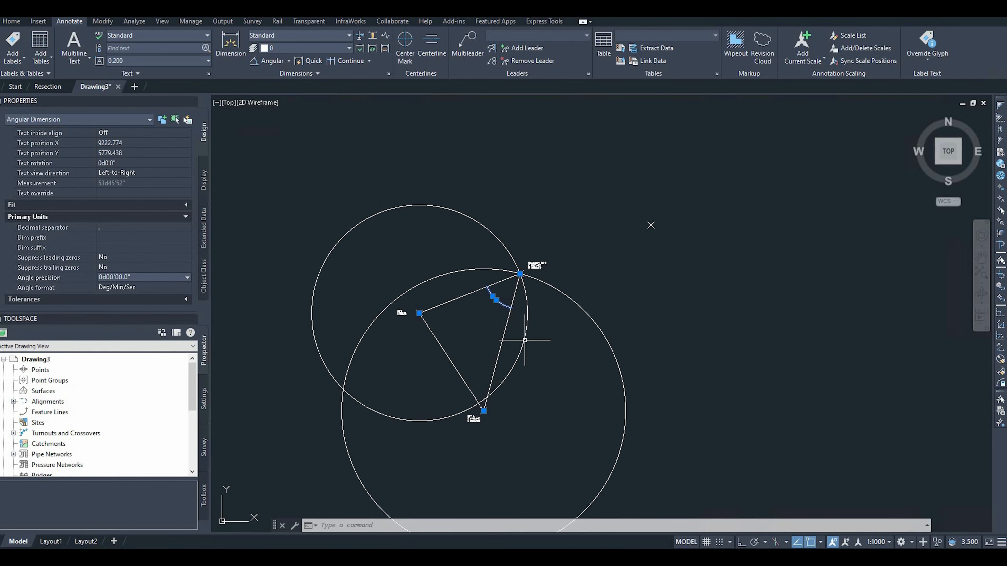
scroll(522, 398, down, 2)
scroll(586, 453, up, 2)
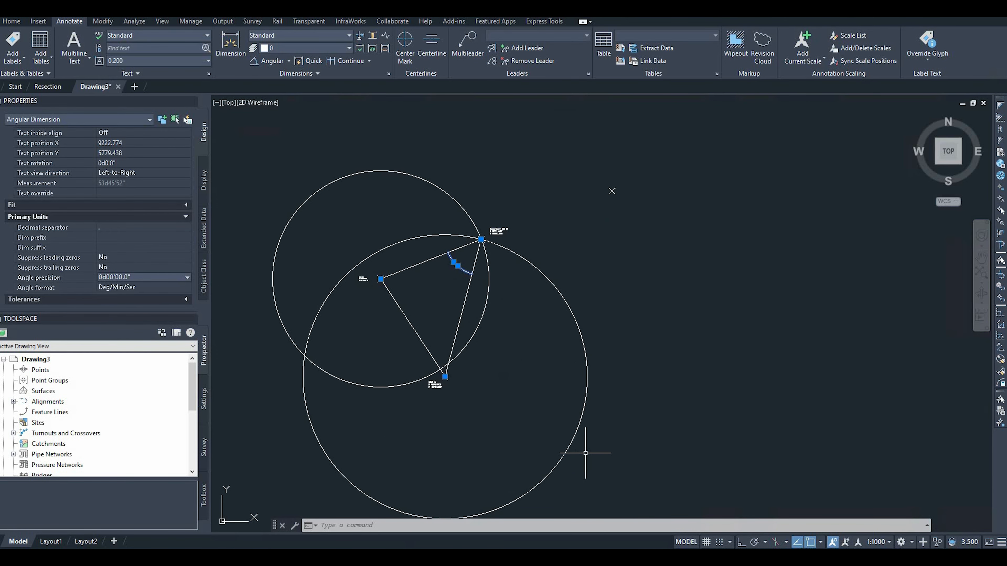
scroll(305, 462, down, 2)
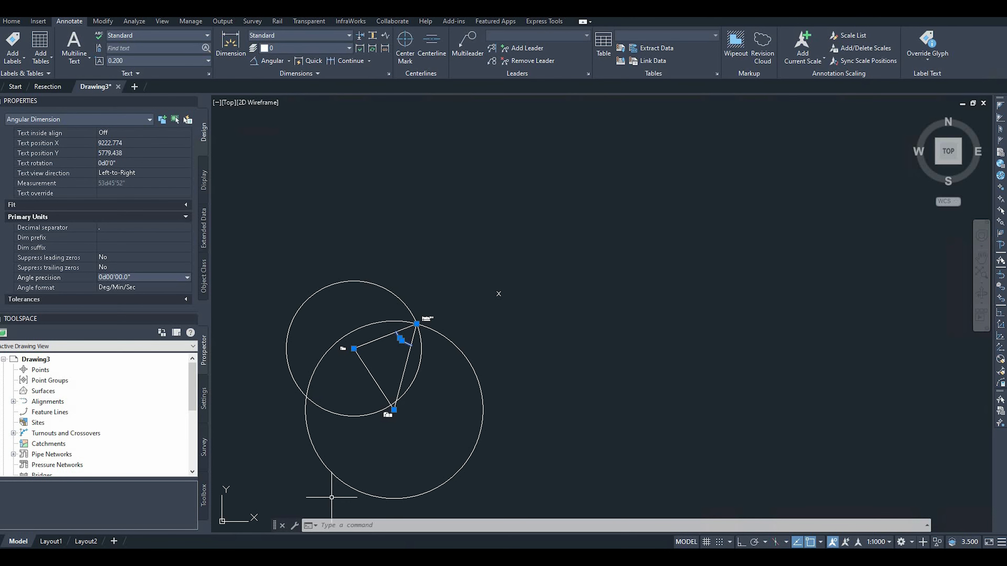
scroll(332, 497, up, 2)
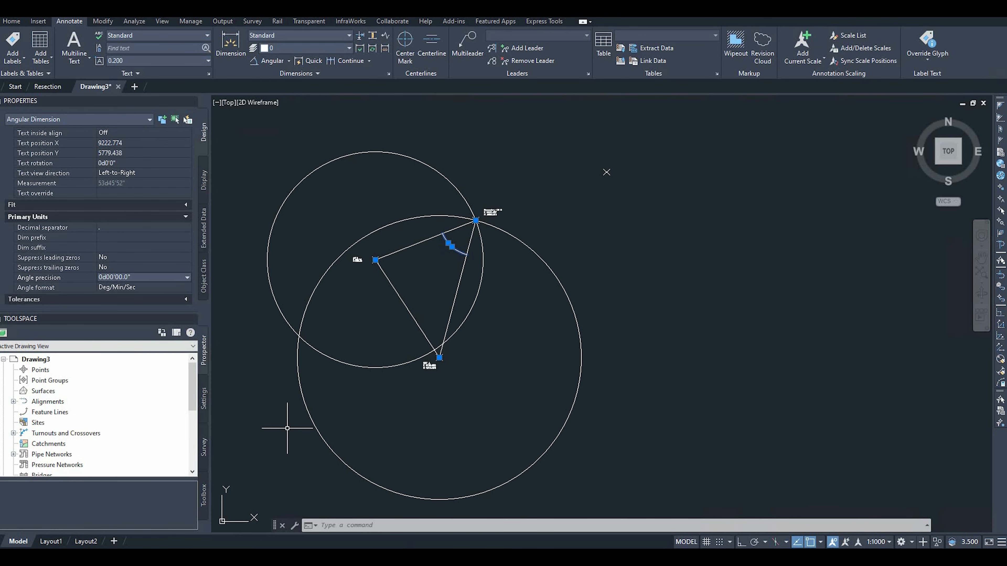
key(Escape)
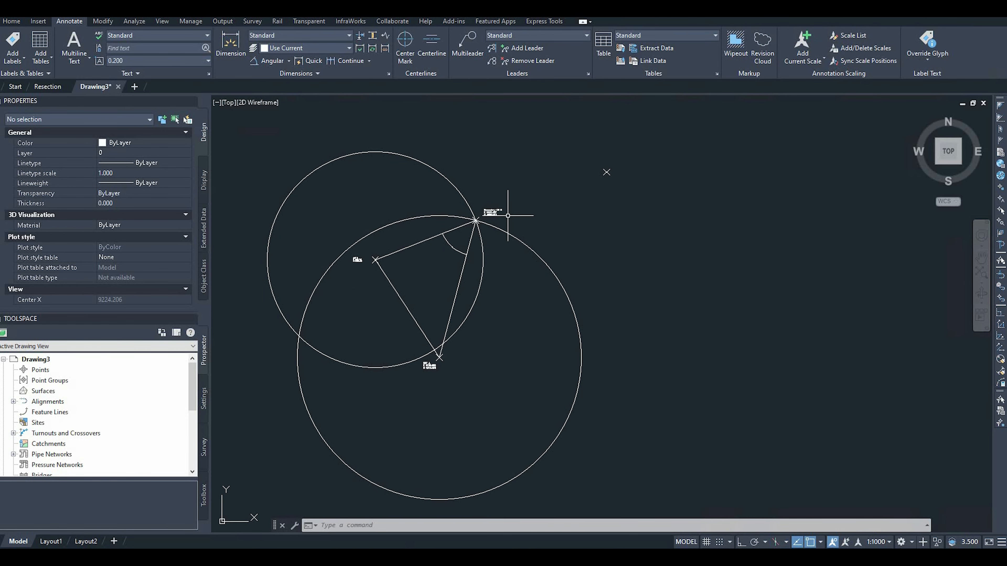
Step: Insert the ISO A1 layout from the A3Template drawing file and open that layout
right_click(114, 542)
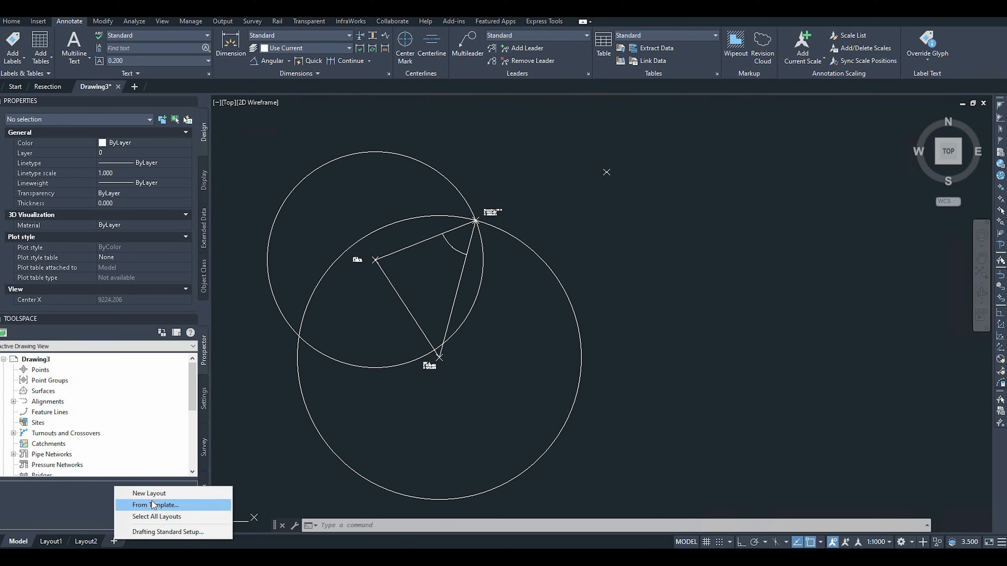
click(139, 507)
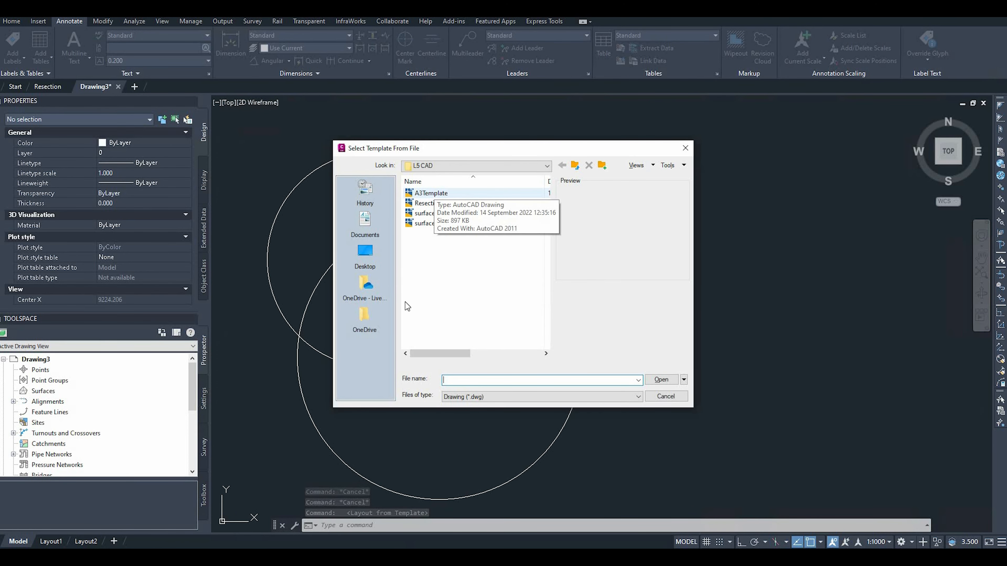
click(431, 194)
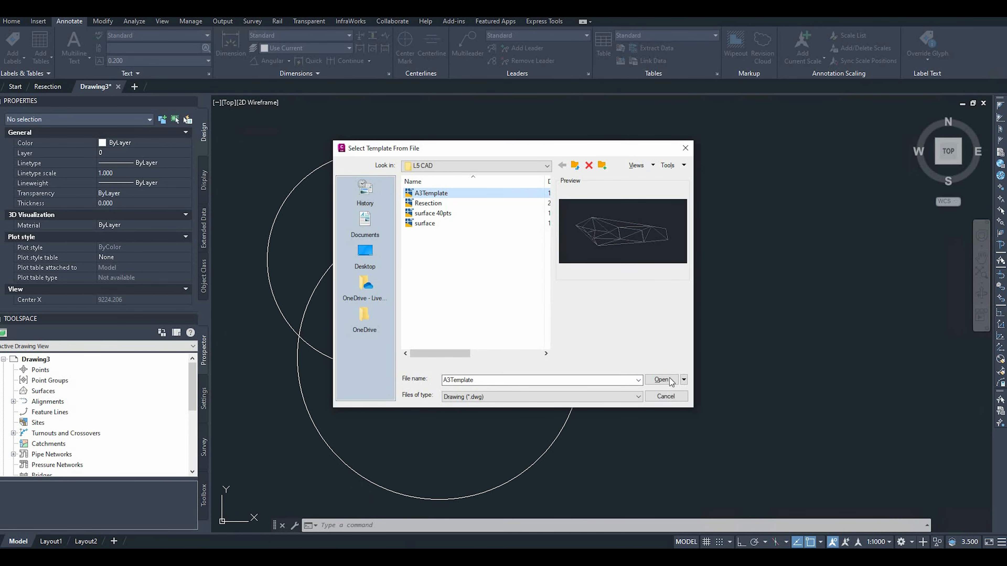
click(652, 380)
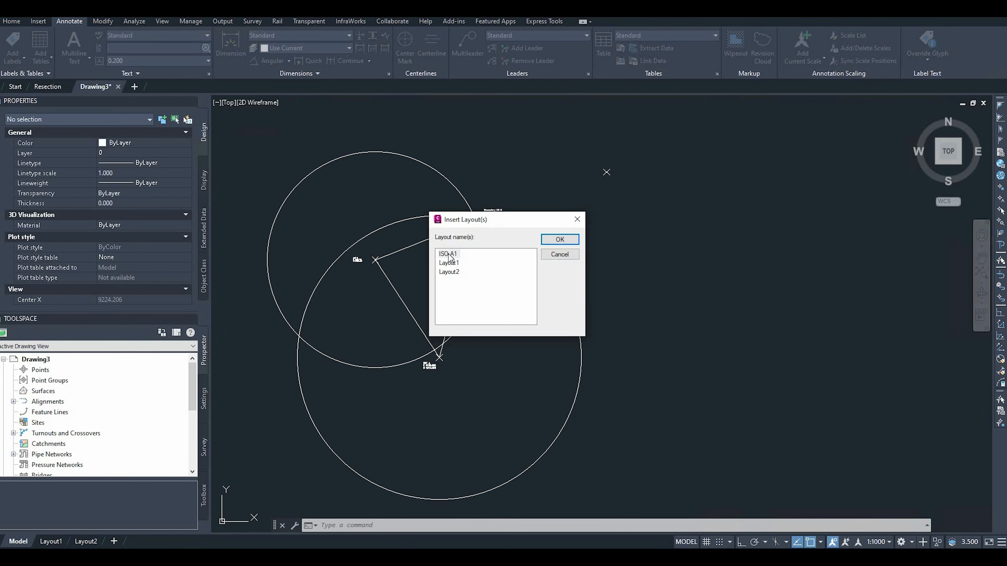
click(570, 240)
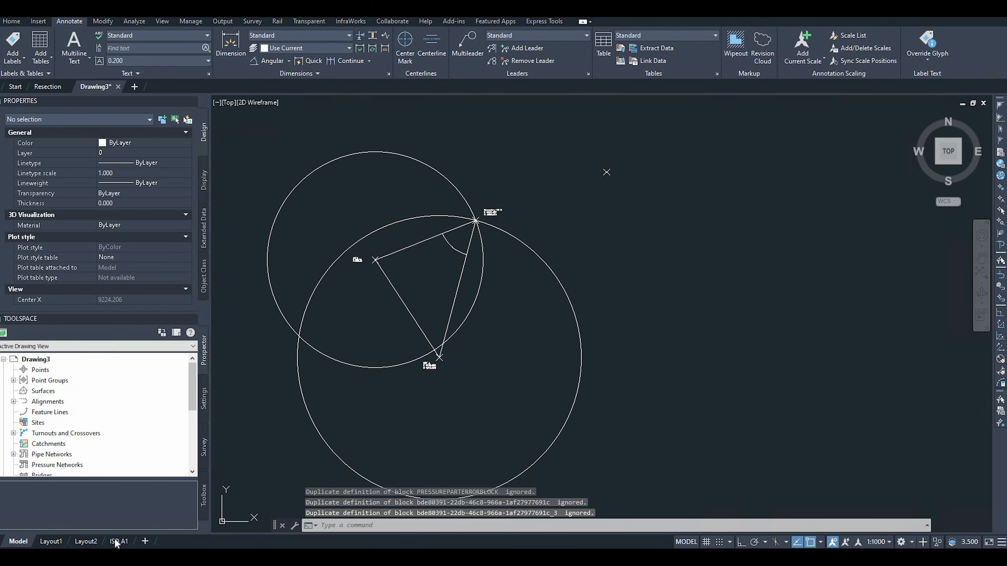
click(115, 542)
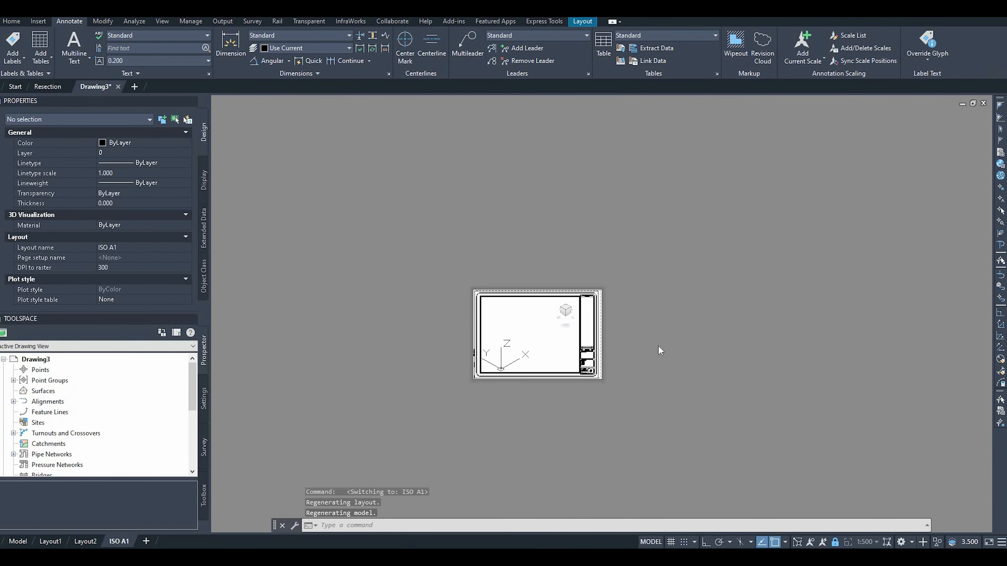
Step: Unlock the ISO A1 layout's viewport and set it to the Top view, with both resection circles fully inside the frame
scroll(643, 357, up, 4)
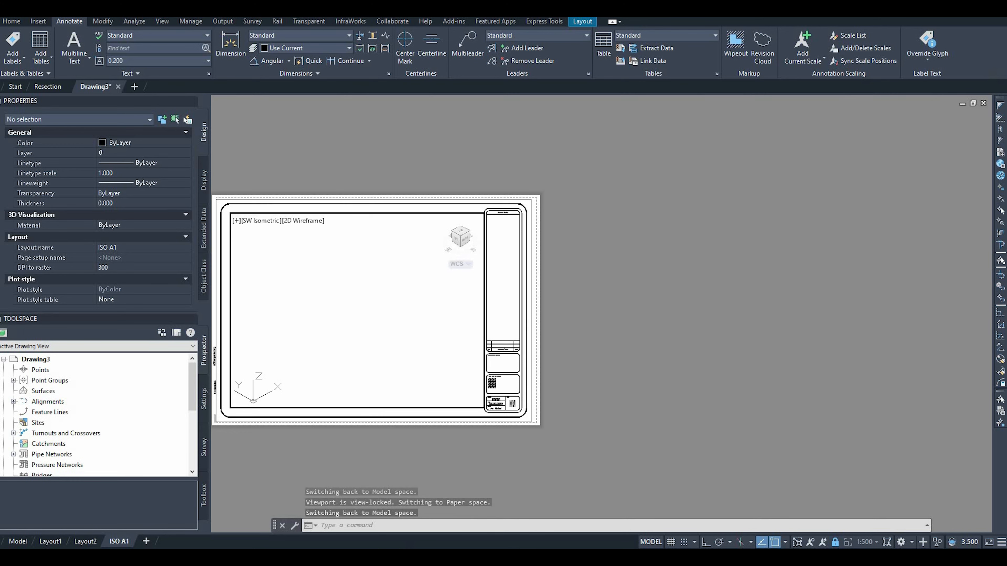
click(837, 546)
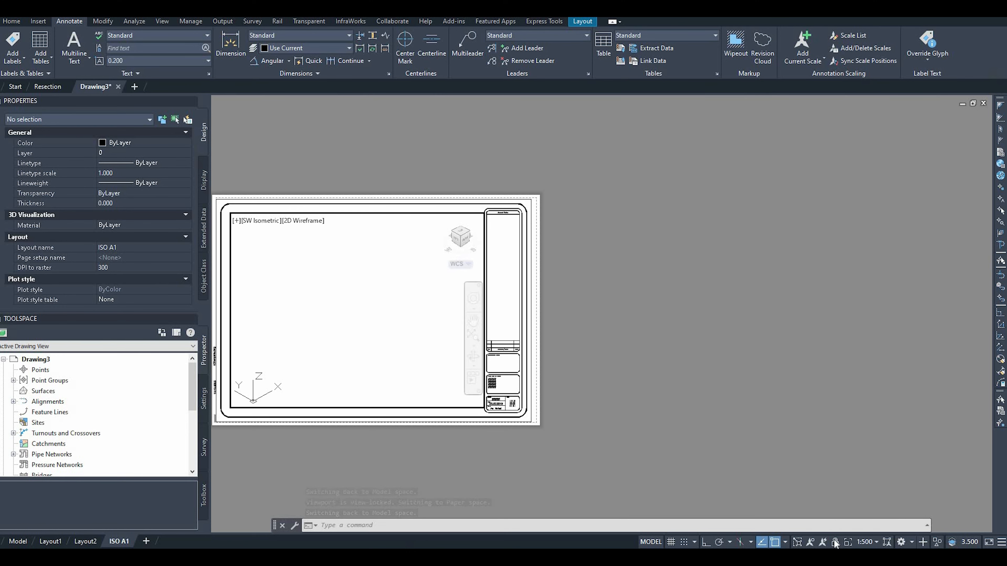
click(462, 234)
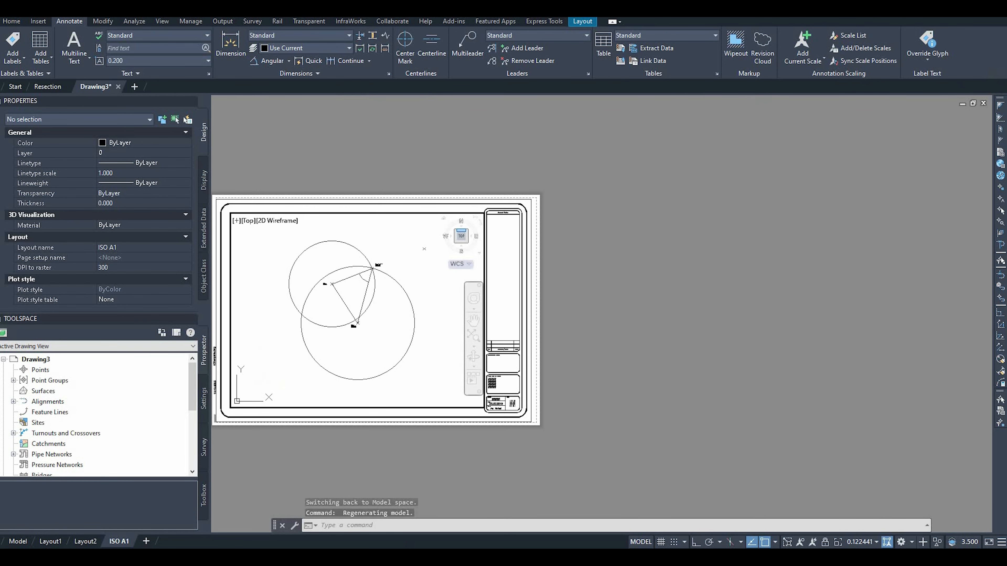
scroll(291, 295, up, 4)
scroll(291, 295, down, 4)
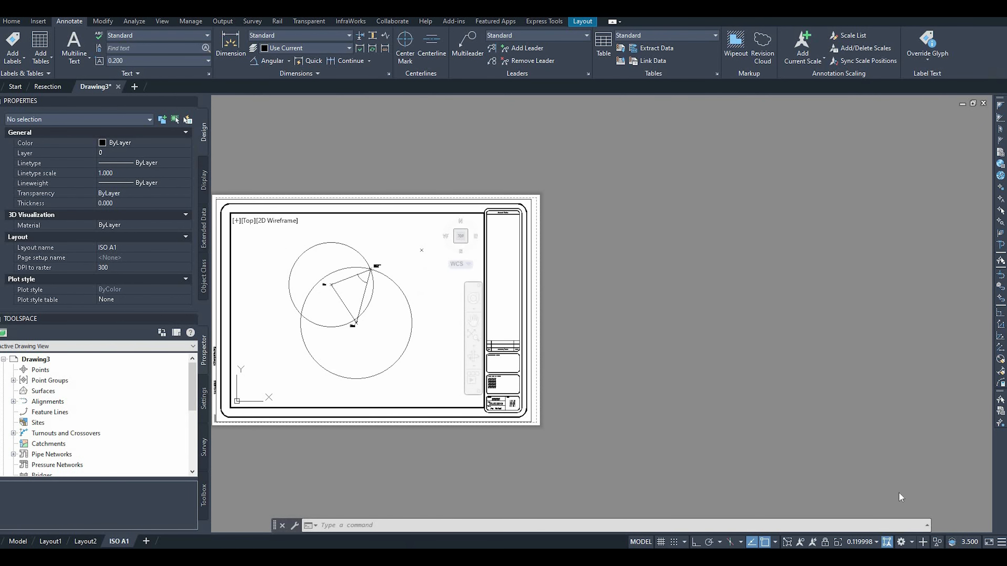
Step: Try the standard 1:5000 and 1:2500 scales on the ISO A1 layout's viewport
click(878, 543)
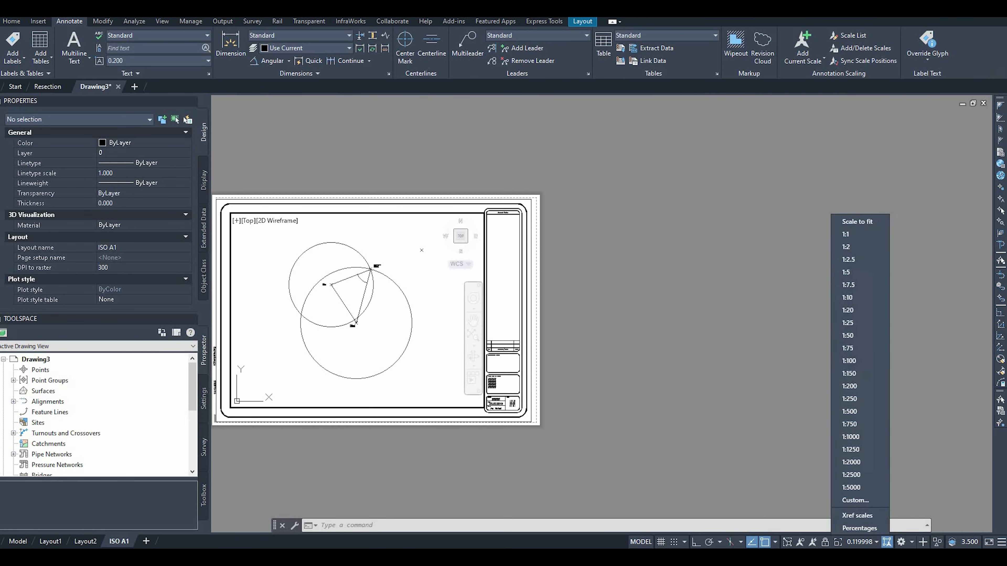
click(851, 488)
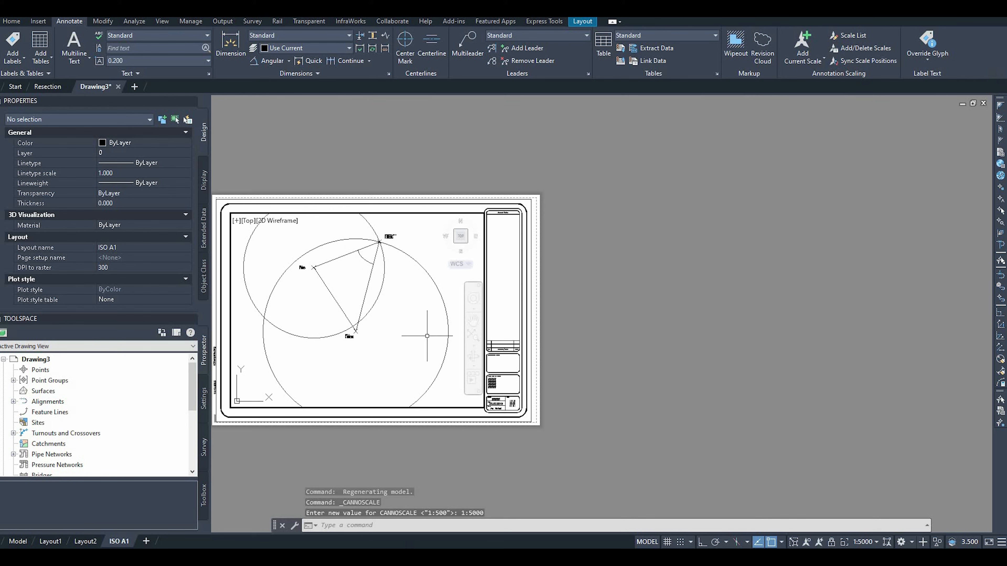
click(877, 542)
Step: Add a custom scale named 1:7000 to the drawing's scale list
click(859, 501)
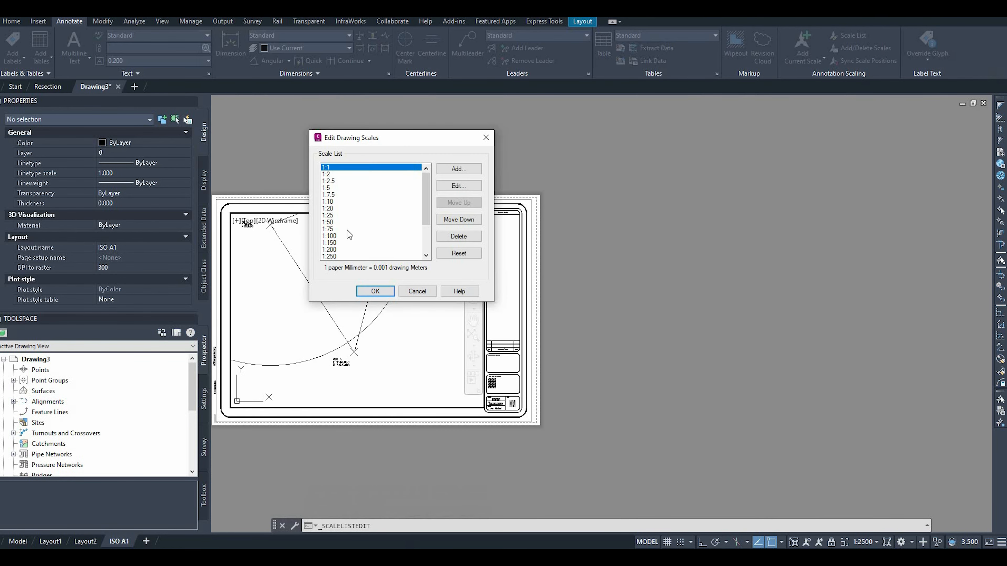
scroll(347, 231, down, 3)
scroll(348, 231, up, 3)
scroll(347, 232, down, 3)
scroll(349, 231, up, 3)
scroll(349, 235, down, 2)
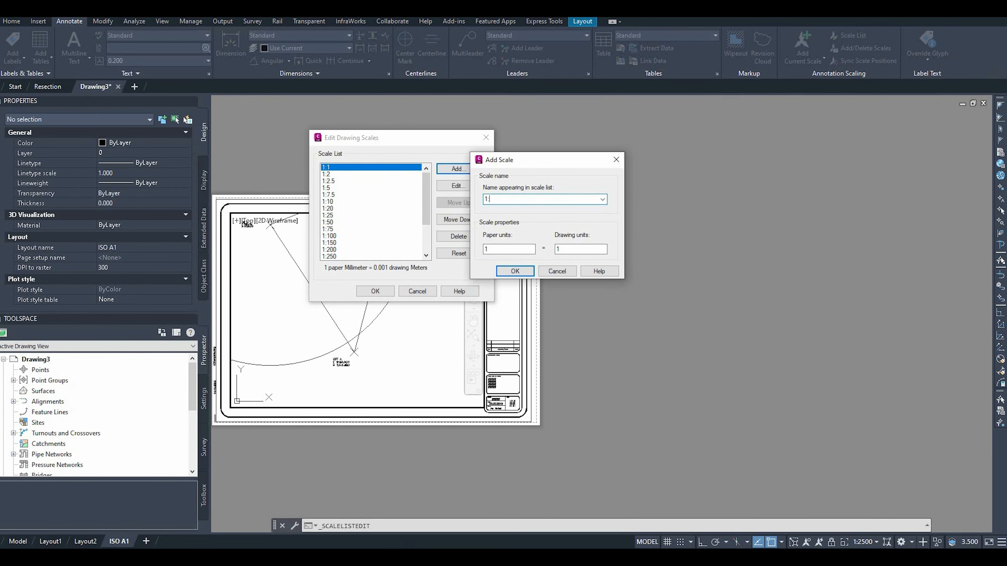
text(7000)
key(Tab)
key(Tab)
click(515, 271)
key(Return)
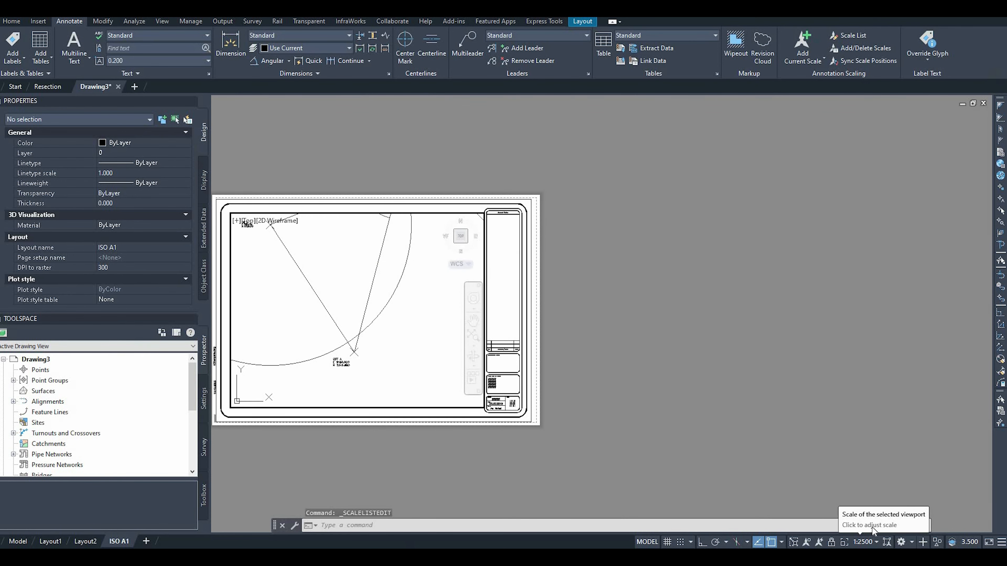
Step: Set the ISO A1 viewport's scale to the custom 1:7000 and lock the viewport
click(875, 542)
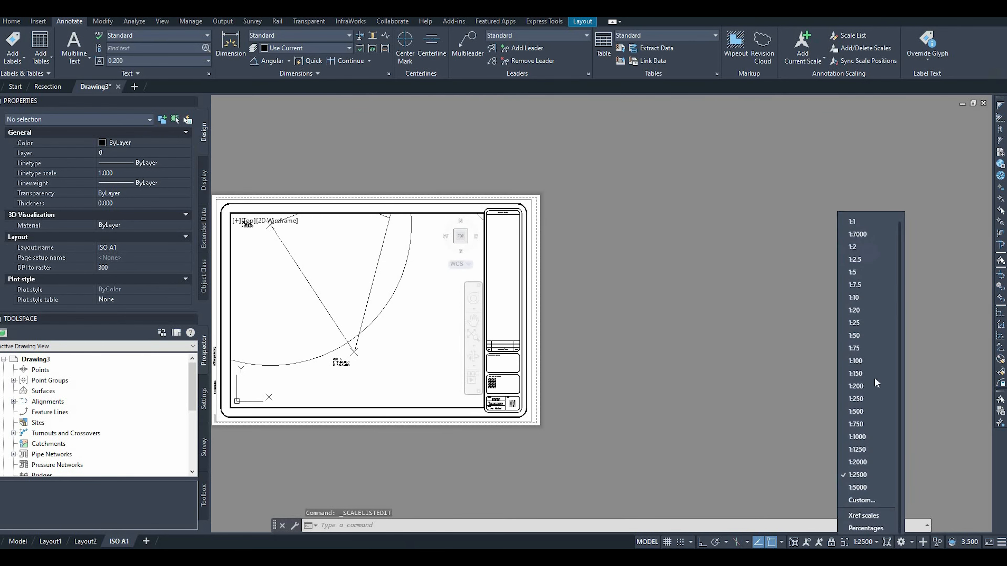
click(857, 235)
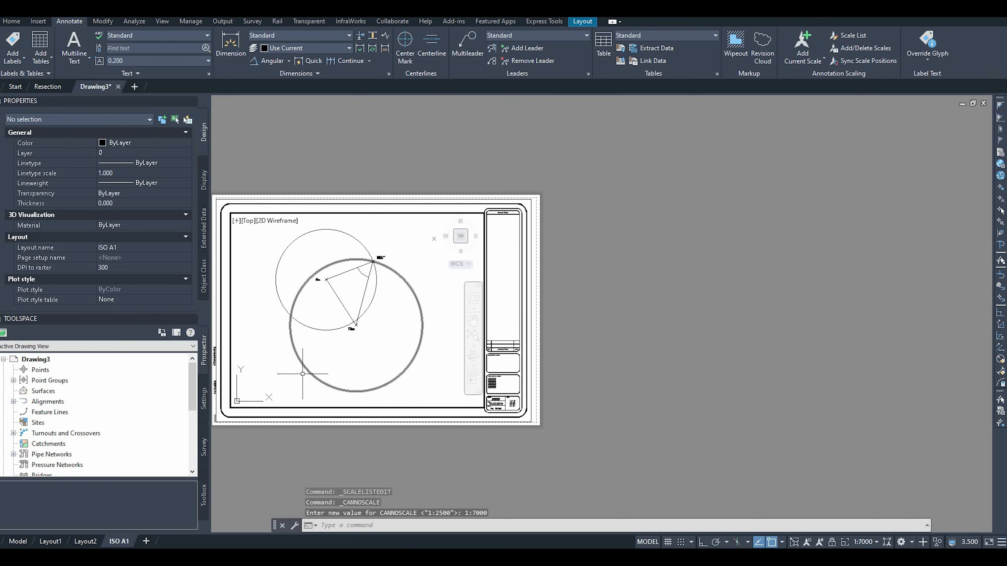
click(831, 542)
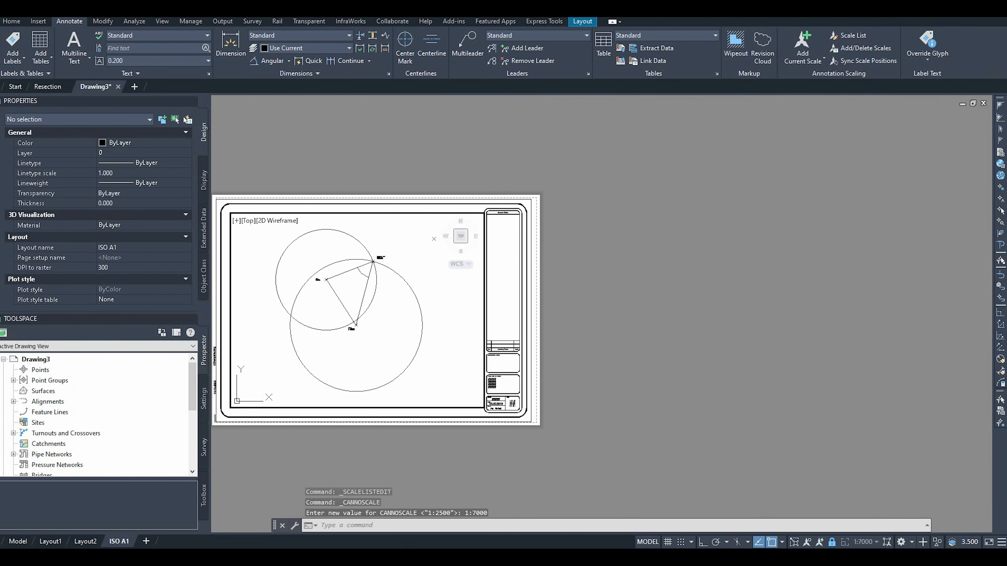
Step: Examine how the resection circles and triangle fit within the locked viewport on the full sheet
scroll(349, 286, up, 3)
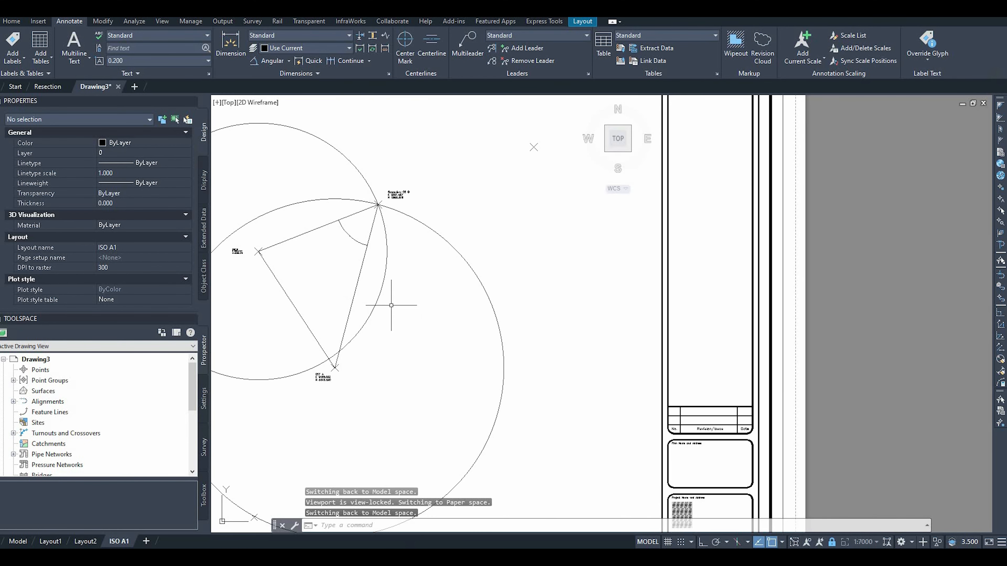
scroll(483, 355, down, 2)
scroll(367, 348, up, 2)
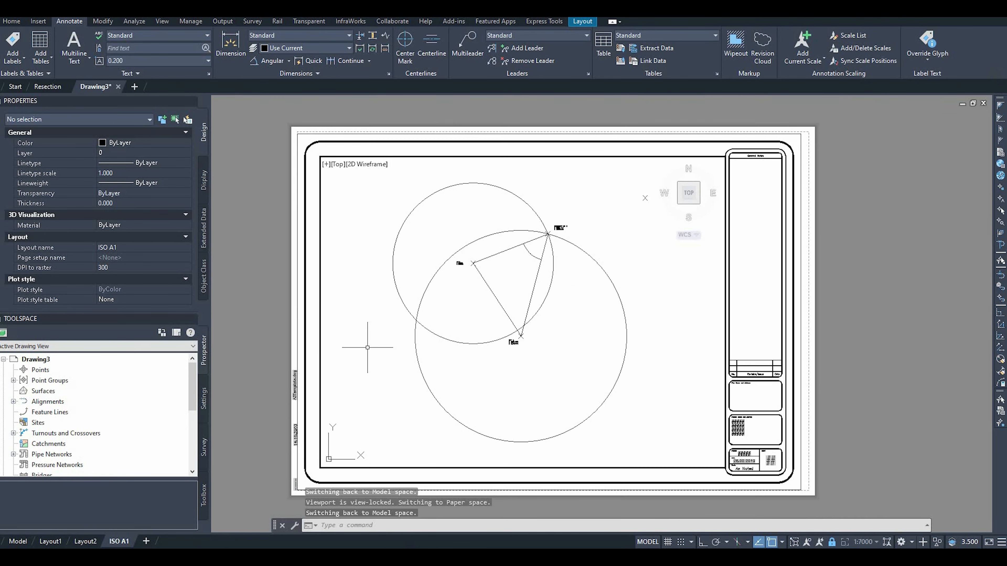
scroll(589, 329, up, 2)
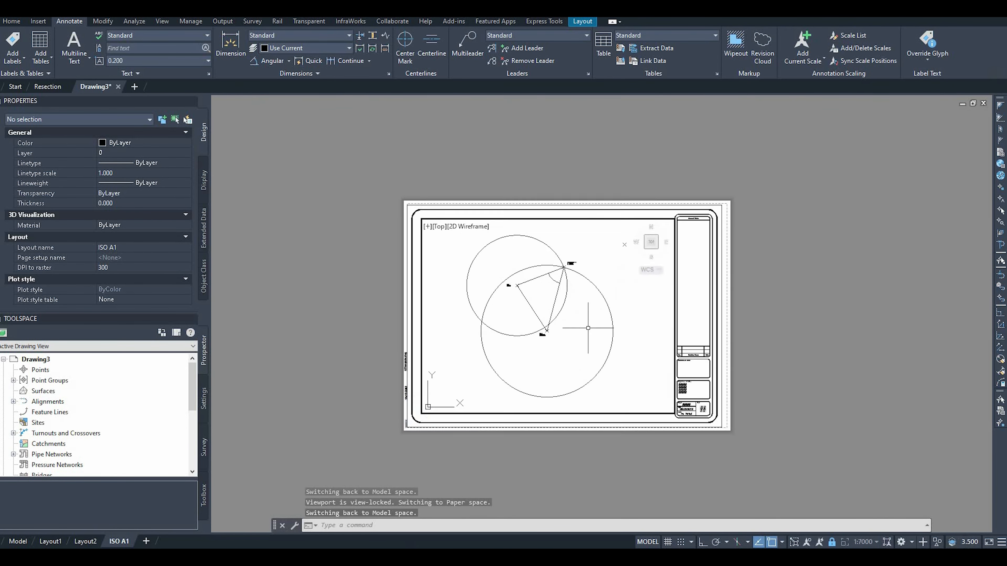
scroll(588, 329, down, 4)
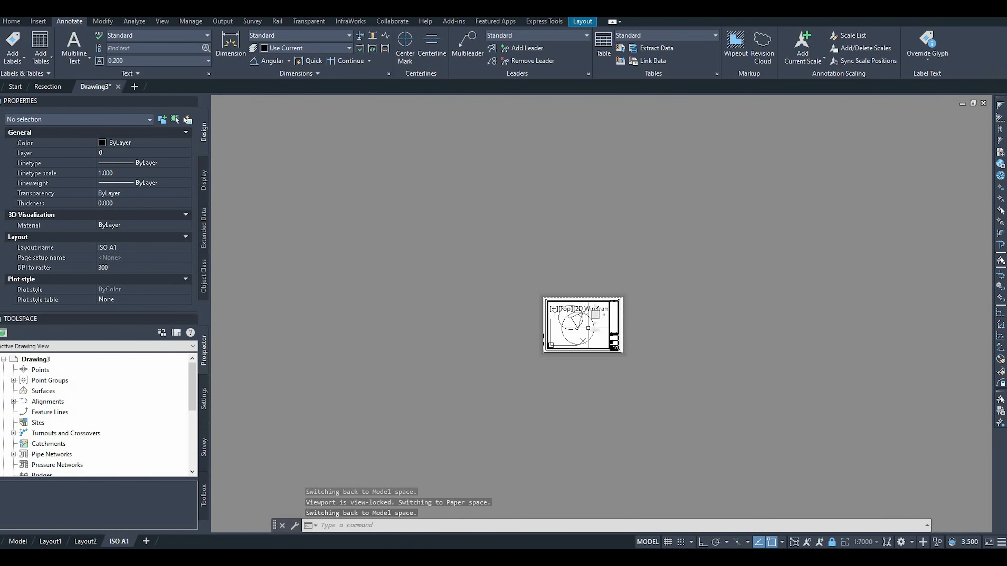
scroll(588, 328, down, 3)
scroll(588, 328, up, 3)
scroll(589, 328, up, 5)
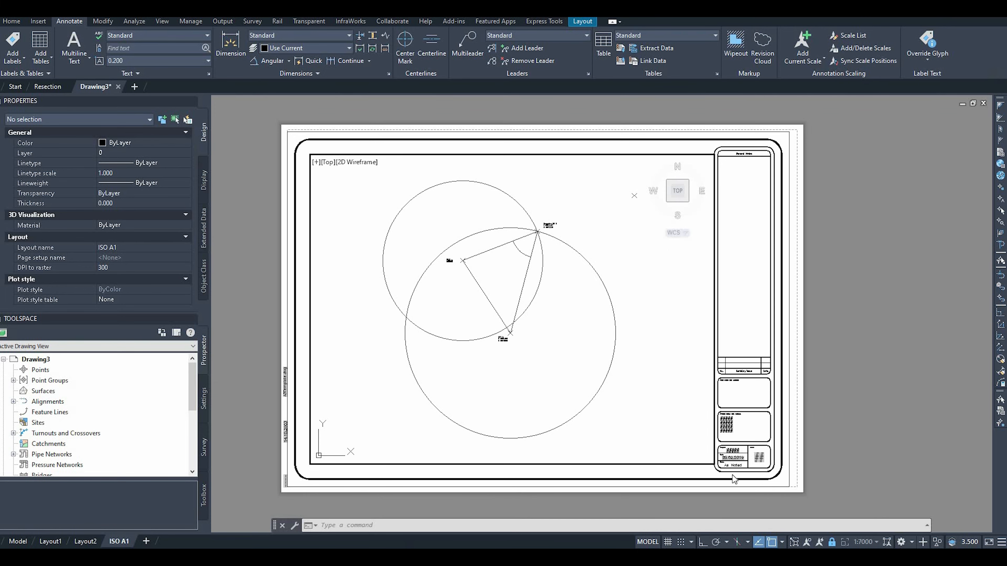
Step: Inspect the title block's project, date, scale and sheet fields, and switch the layout to paper space
scroll(733, 479, up, 6)
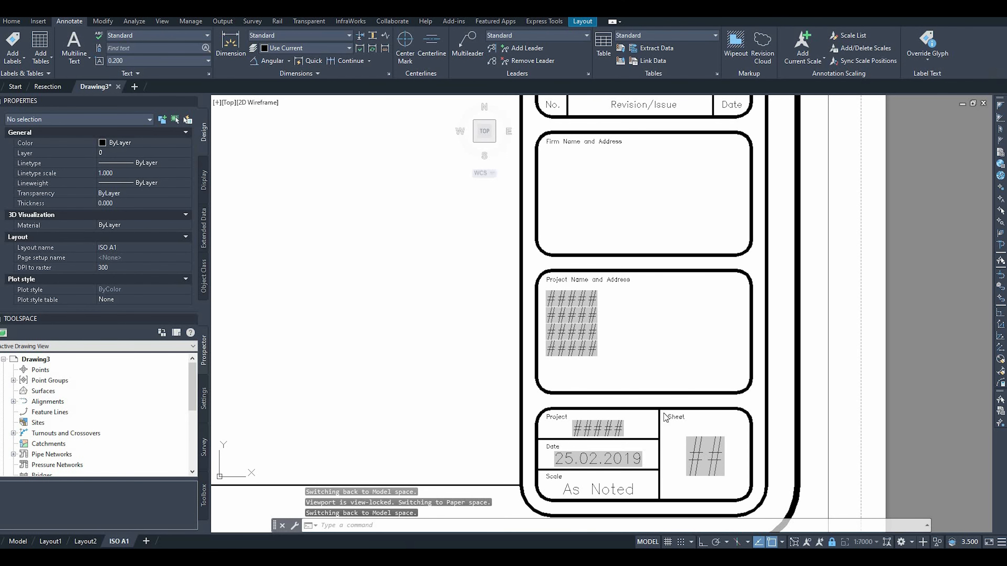
scroll(691, 312, down, 5)
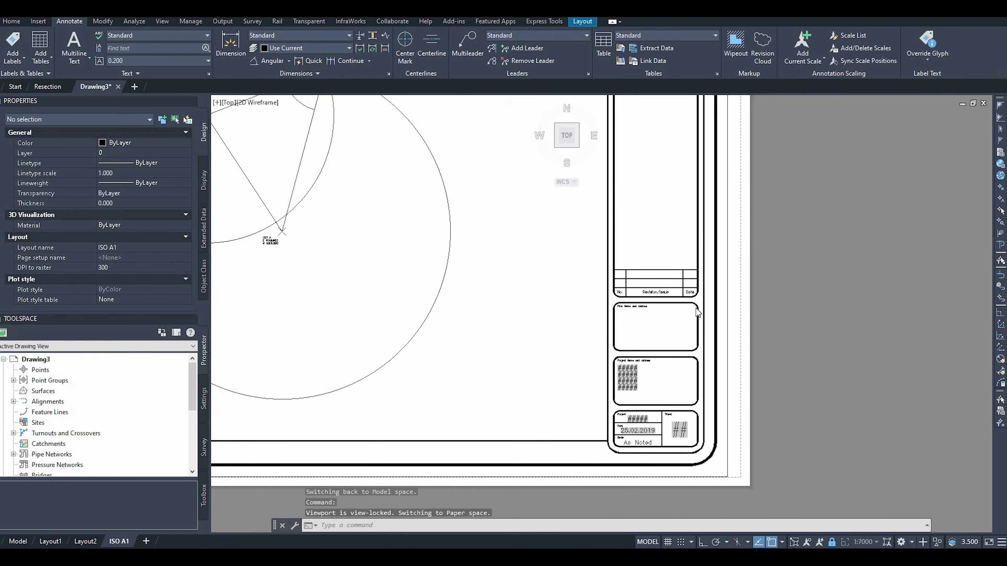
scroll(694, 316, up, 1)
scroll(695, 318, up, 2)
scroll(658, 513, down, 4)
scroll(658, 513, up, 2)
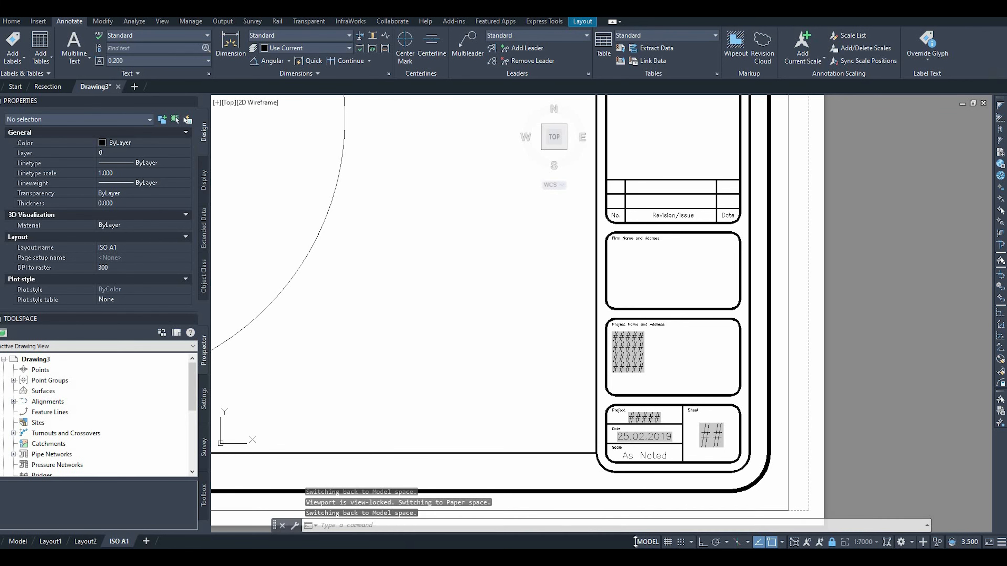
click(648, 543)
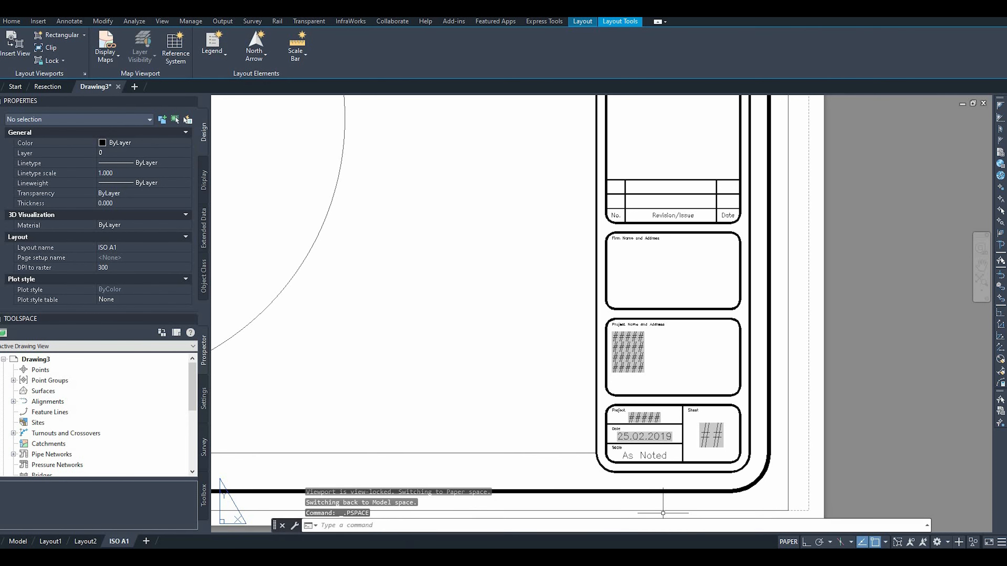
Step: Examine the Project Name and Address placeholders in the title block and the complete sheet in paper space
scroll(822, 490, down, 6)
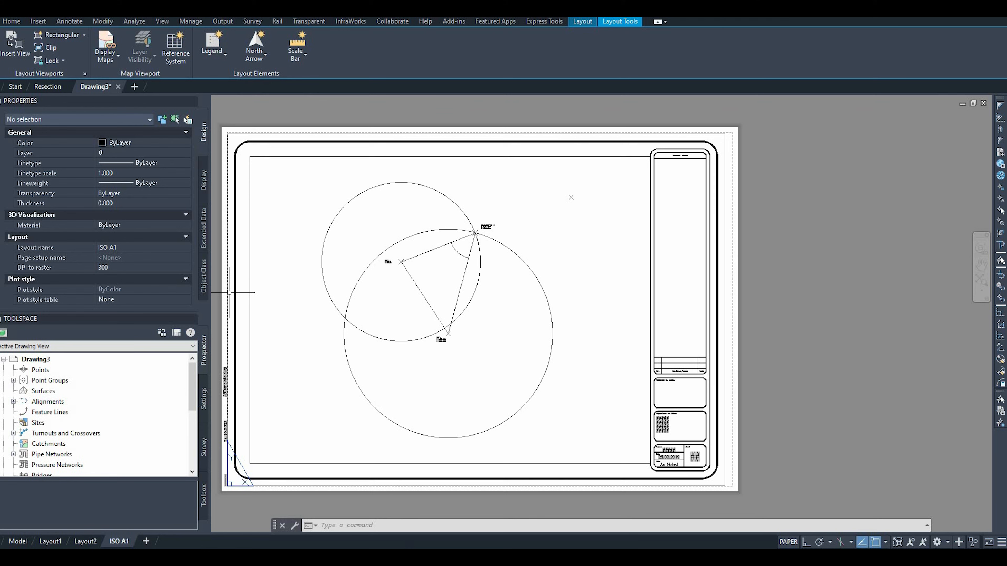
click(738, 426)
scroll(707, 454, up, 8)
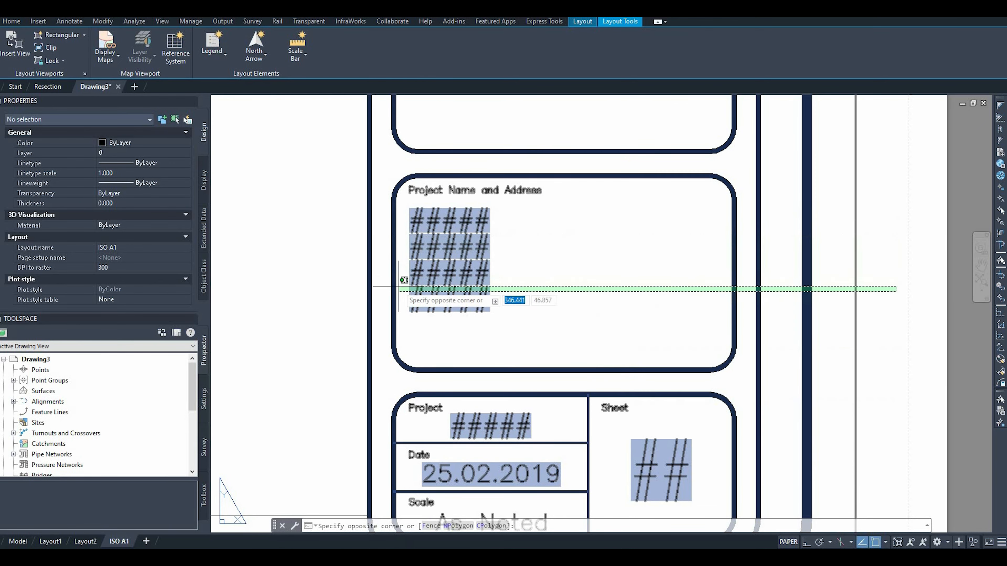
key(Escape)
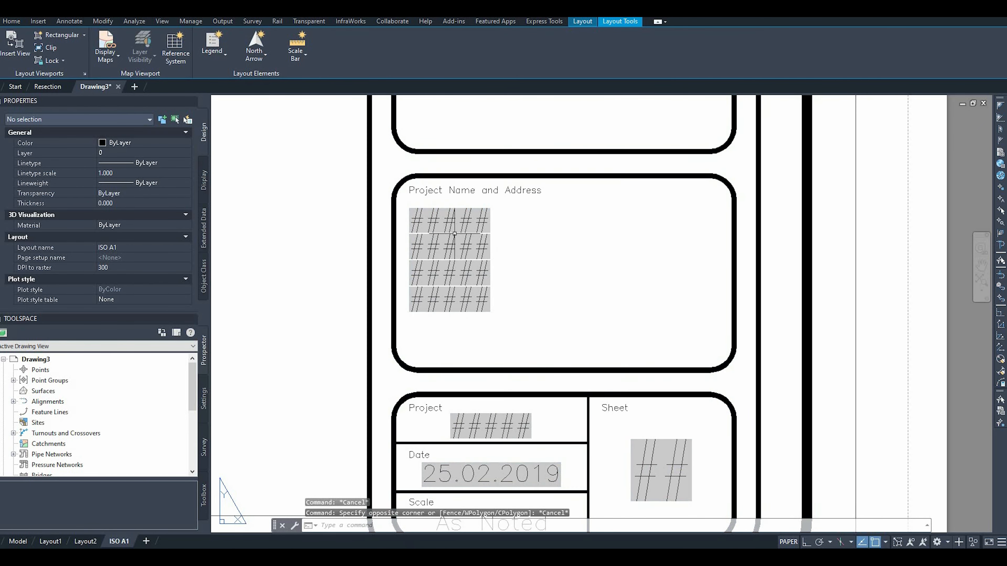
scroll(528, 277, down, 4)
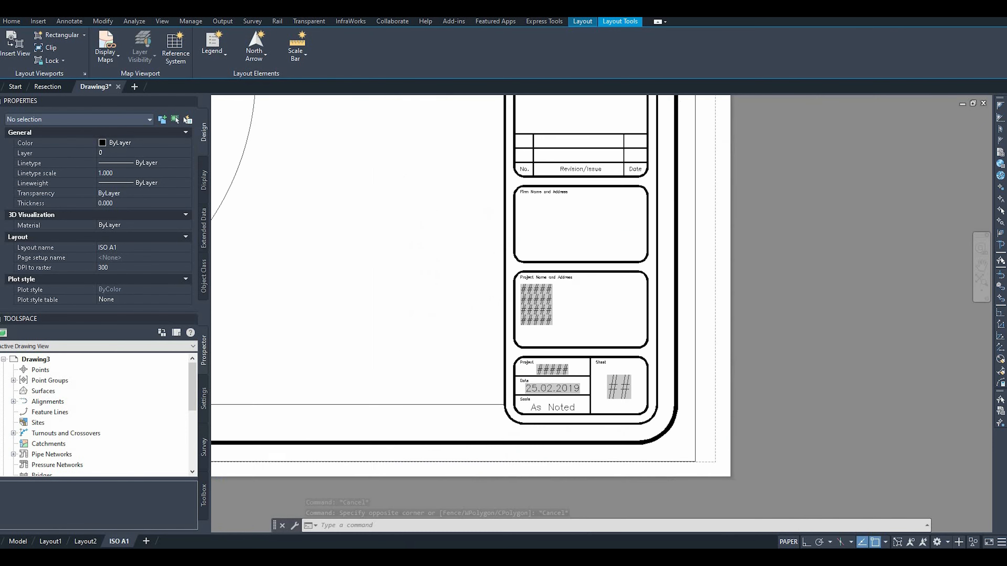
scroll(591, 339, down, 6)
scroll(604, 348, up, 4)
scroll(604, 347, down, 4)
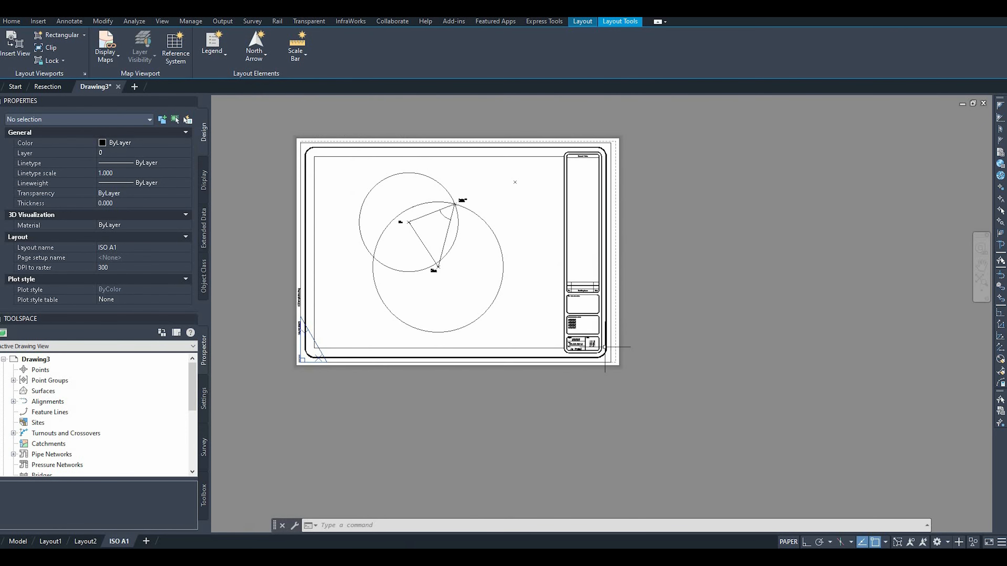
Step: Explode the ISO A1 title block reference into individually editable objects
click(612, 280)
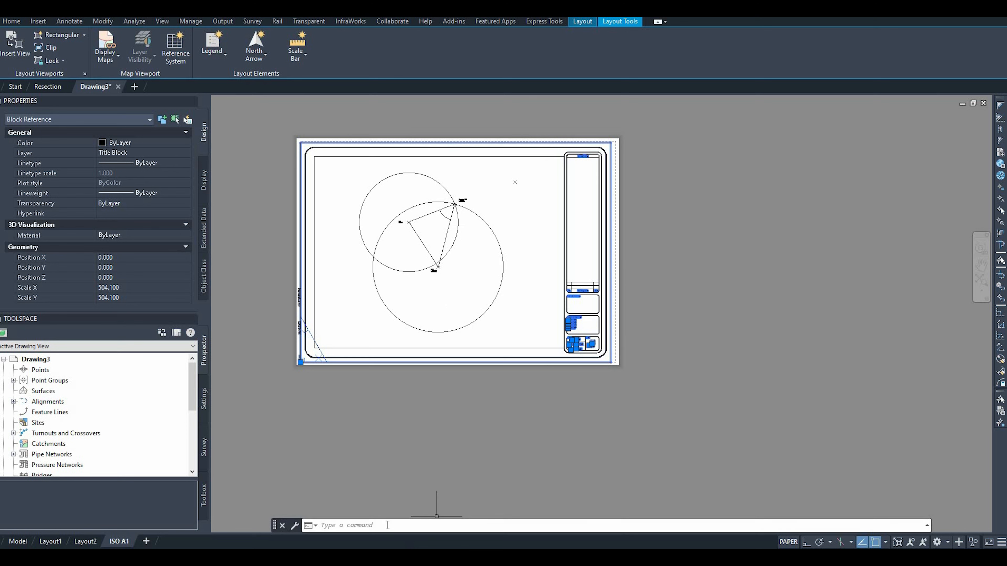
click(436, 525)
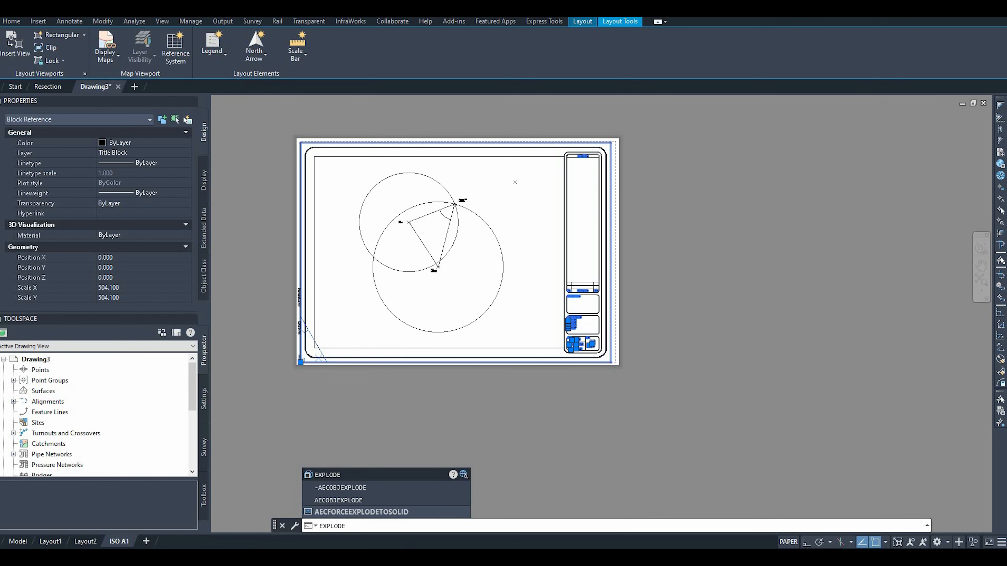
key(Return)
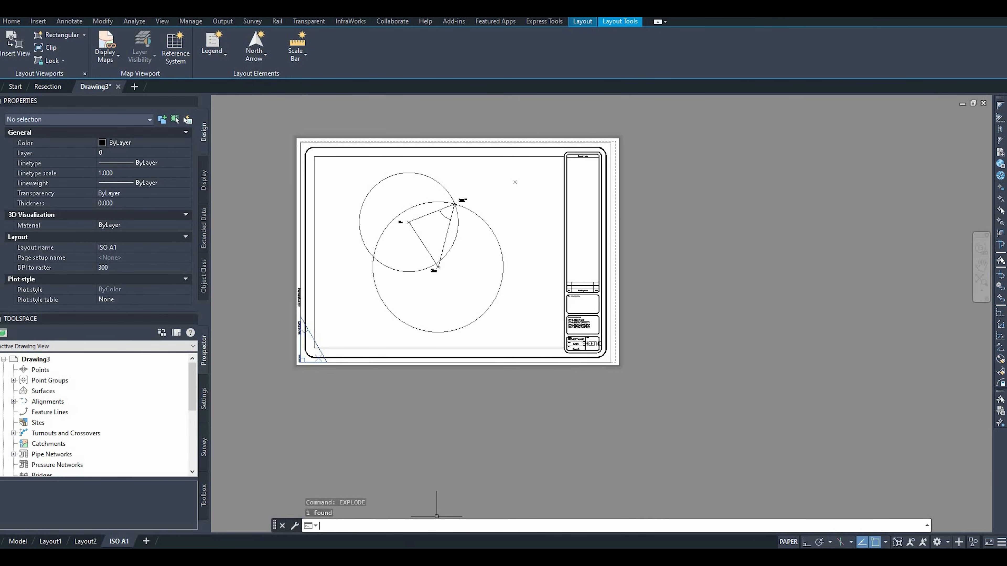
Step: Change the PROJECTNAME attribute tag under Project Name and Address to RESECTION
scroll(588, 364, up, 4)
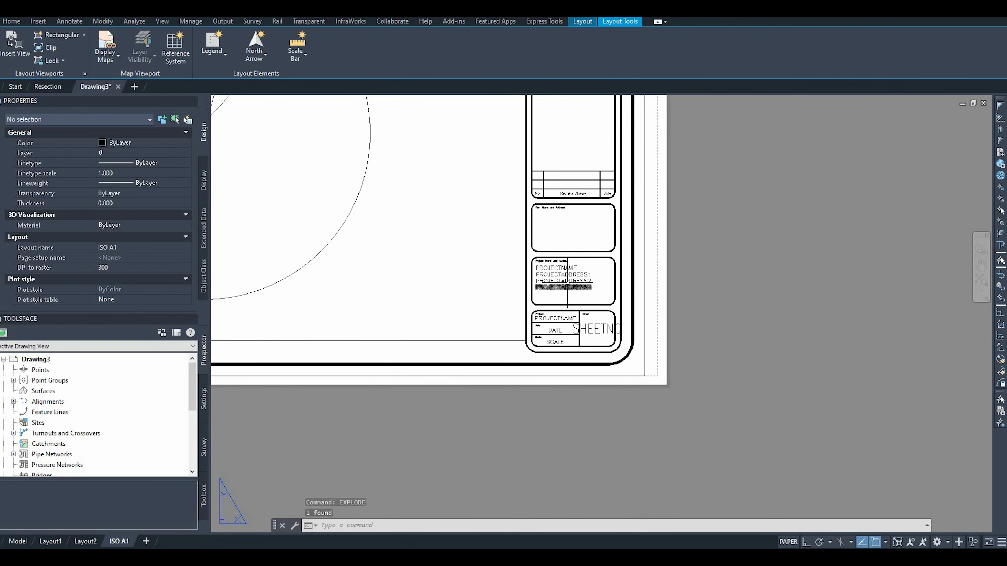
scroll(559, 268, up, 5)
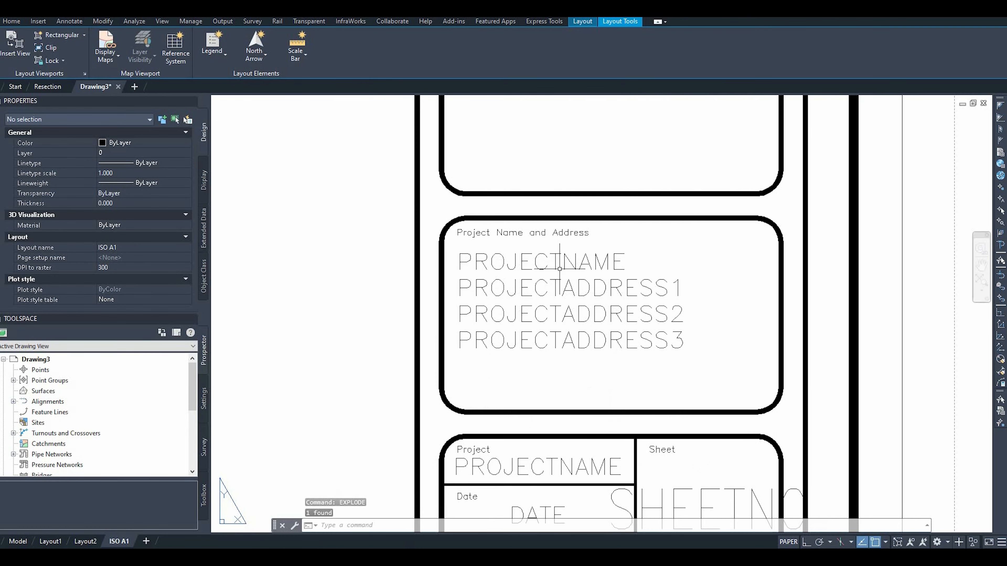
click(559, 267)
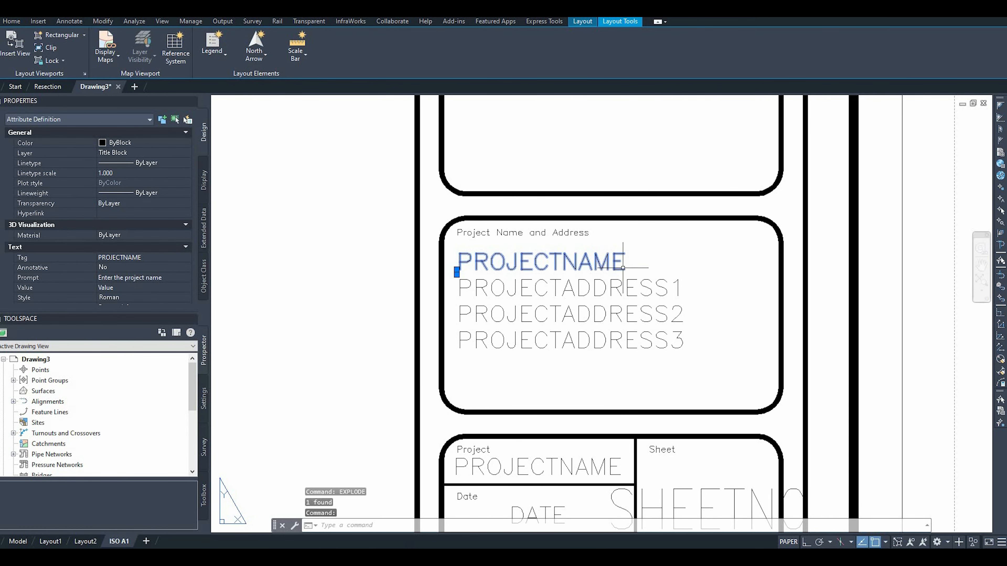
click(609, 261)
key(Escape)
key(Escape)
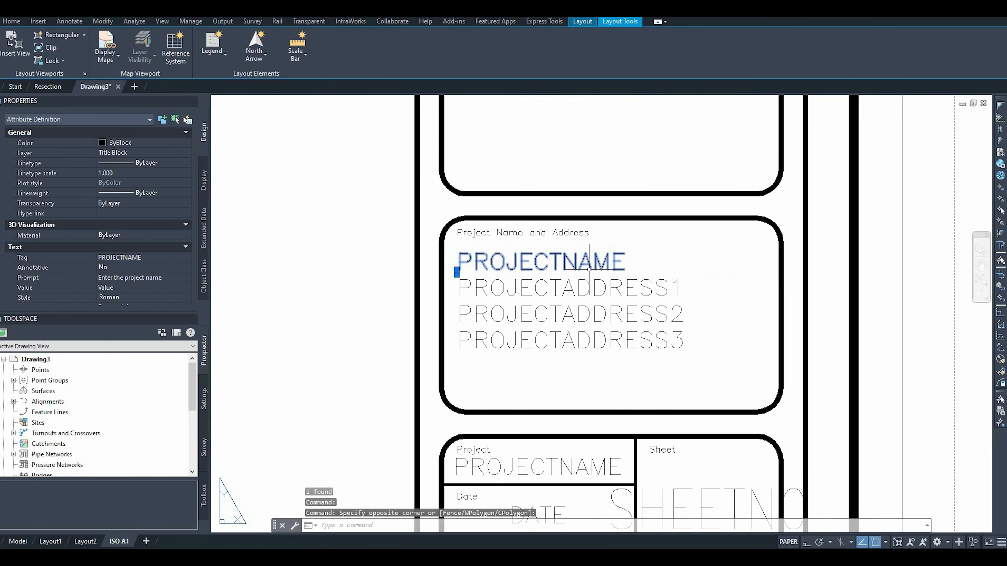
double_click(599, 267)
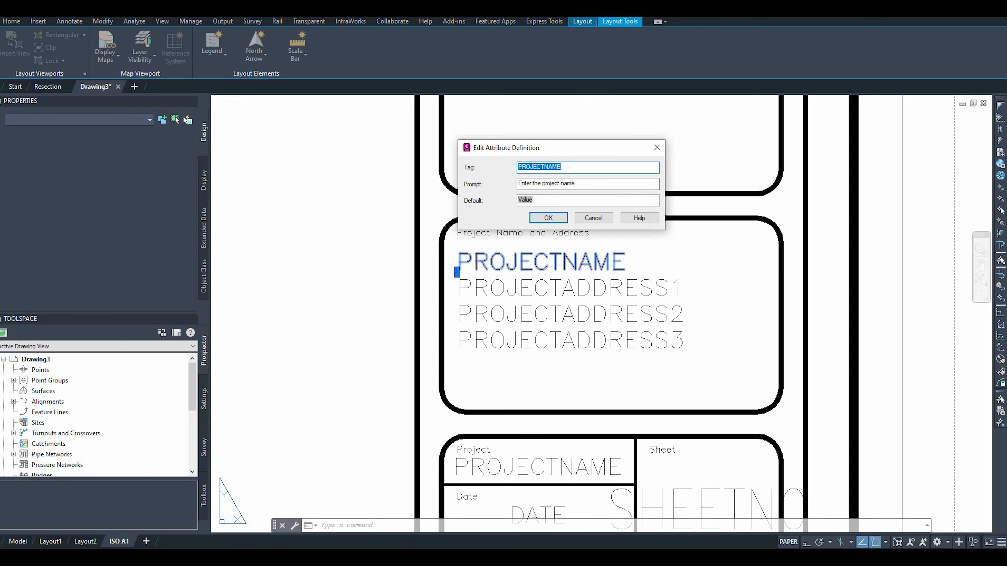
text(RESECTION)
key(Return)
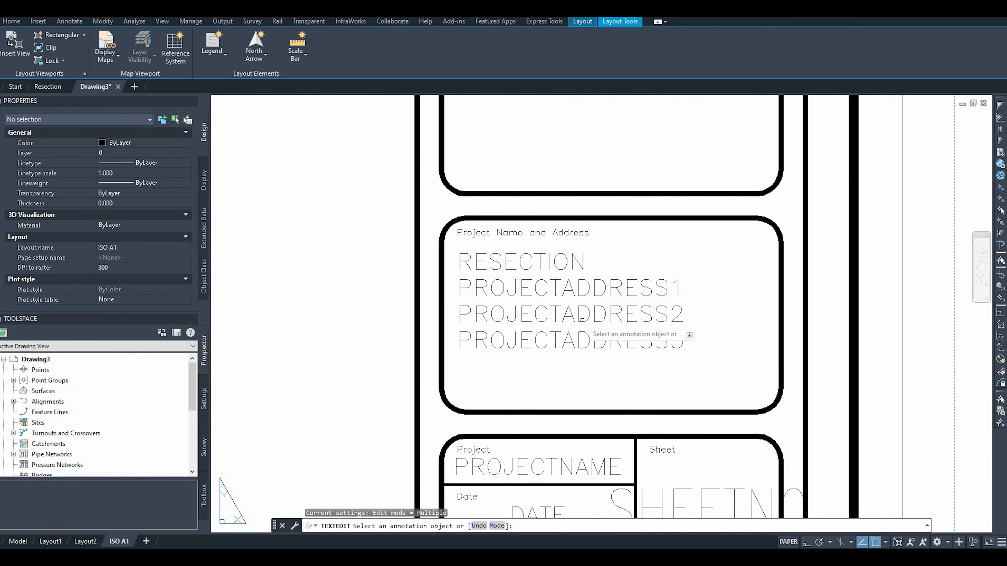
Step: Change the PROJECTADDRESS1 attribute tag below the project name to USHOSO
click(500, 294)
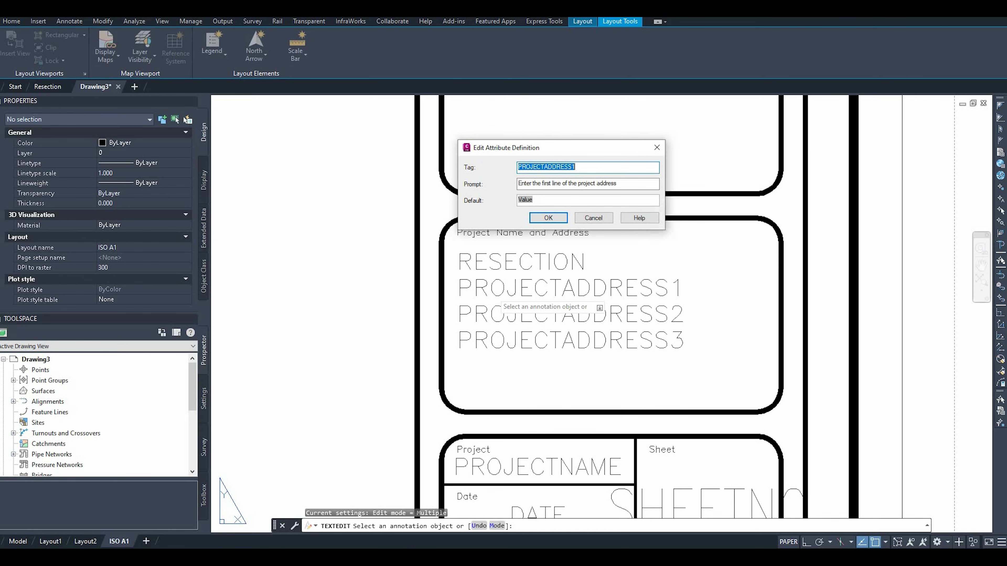
text(USHOSO)
key(Return)
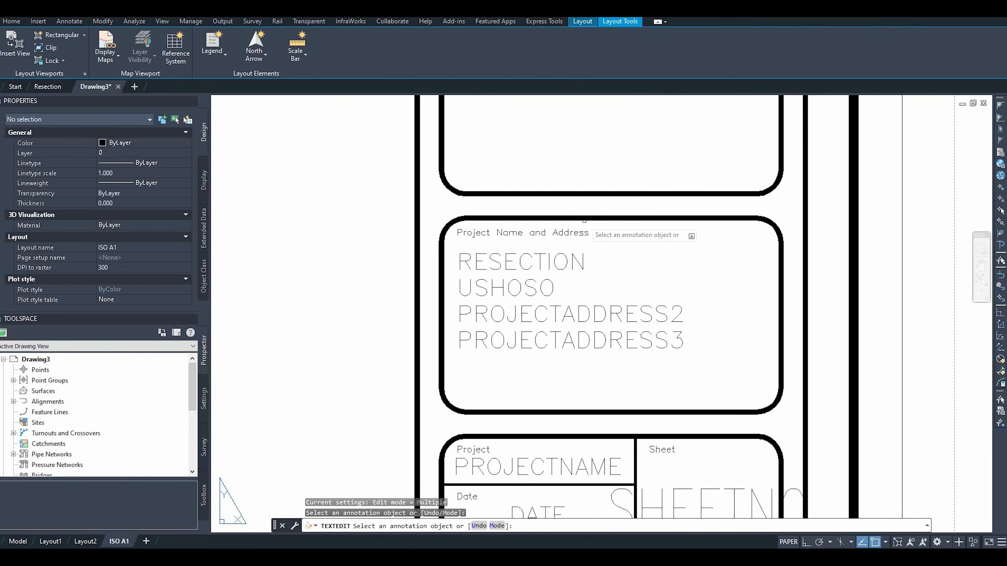
Step: View the whole sheet, and switch to the Resection drawing to compare its completed ISO A1 layout
scroll(730, 290, down, 8)
scroll(690, 318, down, 4)
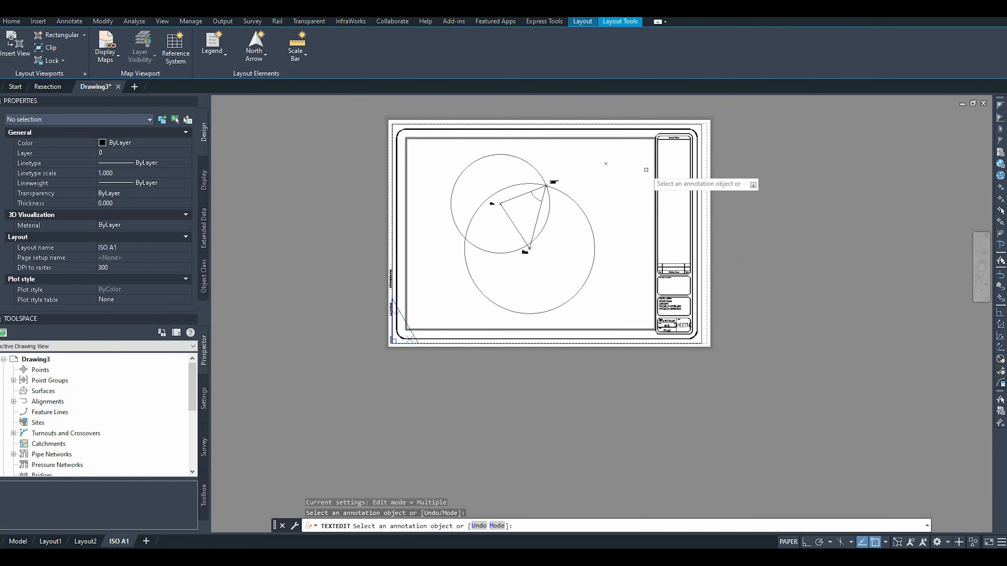
key(ctrl+Tab)
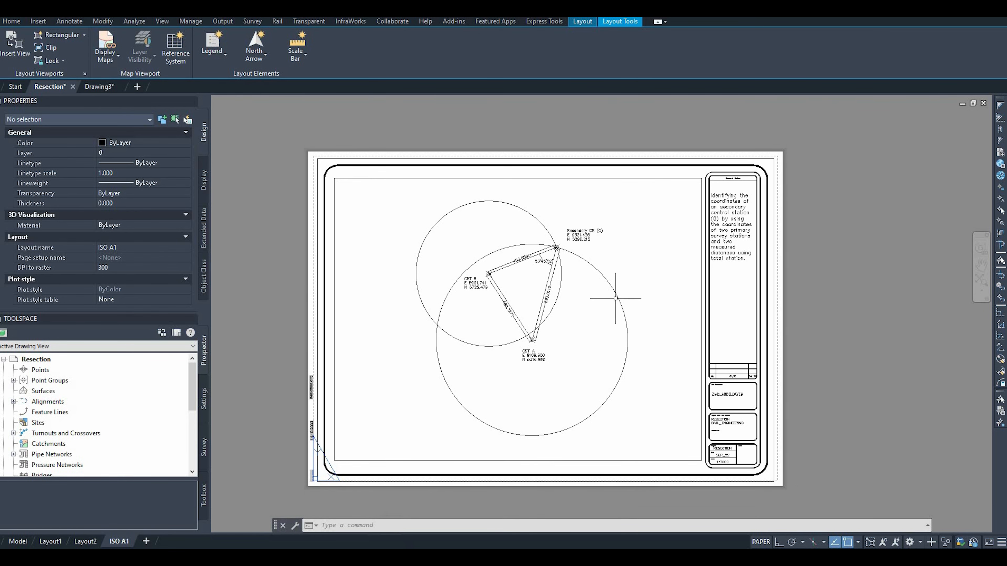
Step: Examine the resection circles, the dimensioned triangle and the coordinate labels of the three stations on the ISO A1 layout
scroll(558, 292, up, 2)
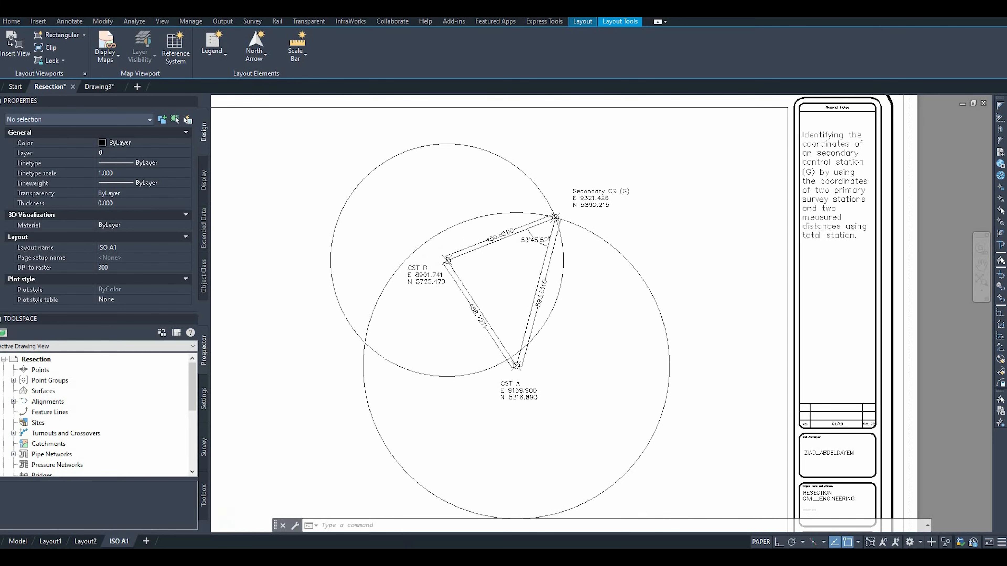
scroll(506, 239, up, 2)
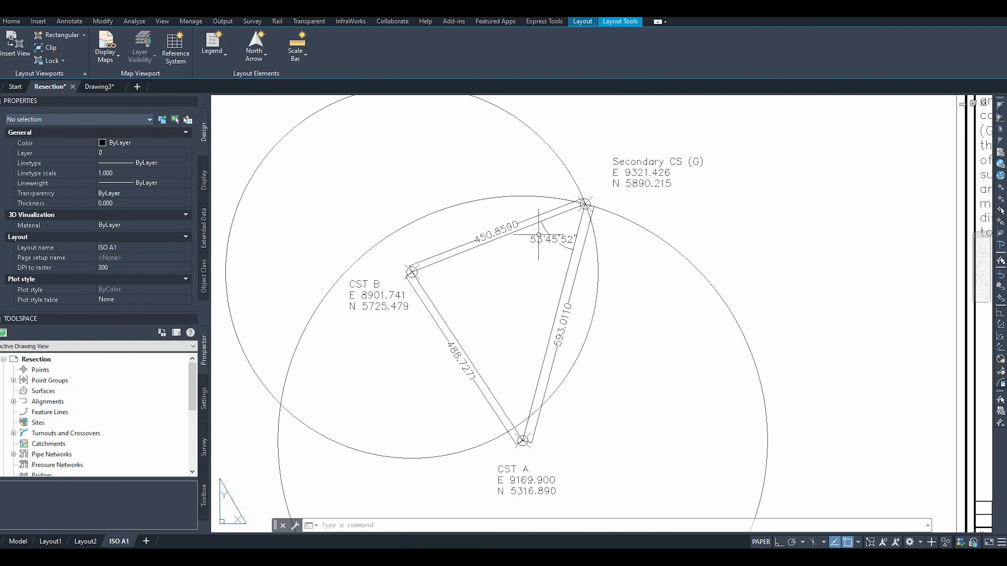
scroll(481, 337, down, 4)
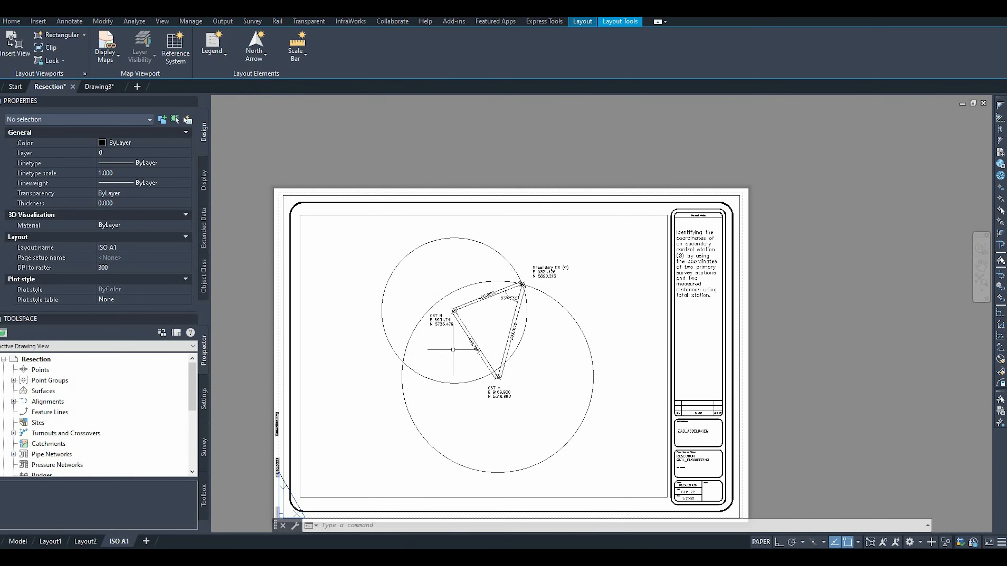
Step: Read the general note and the revision, name, project, date and scale entries in the completed title block
scroll(554, 366, up, 2)
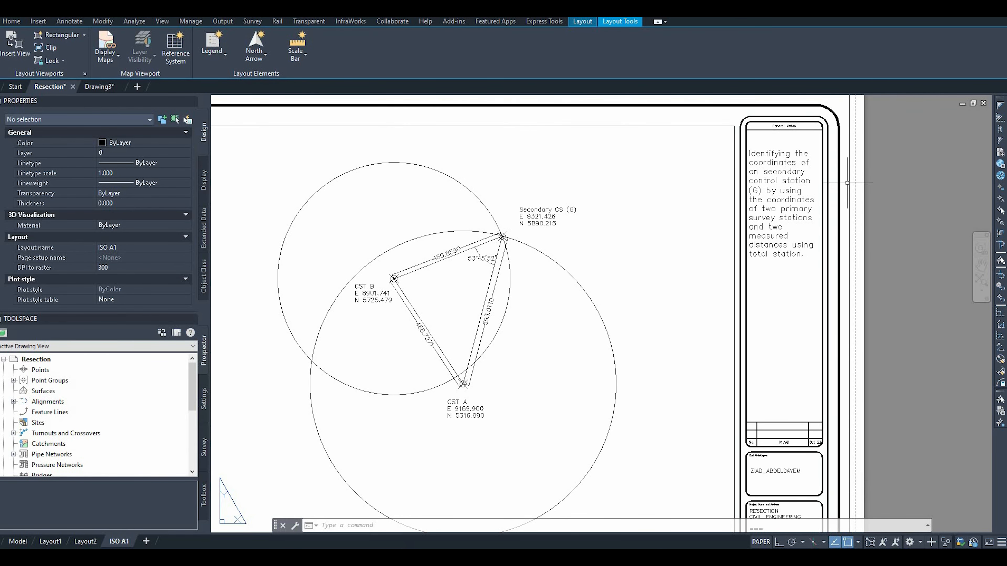
scroll(853, 164, up, 2)
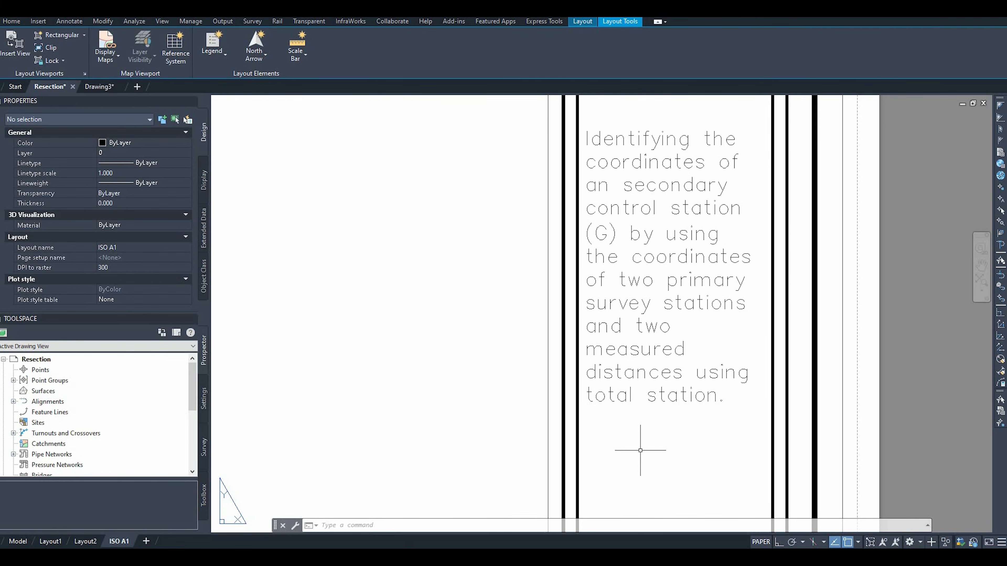
scroll(640, 450, down, 5)
scroll(812, 174, down, 2)
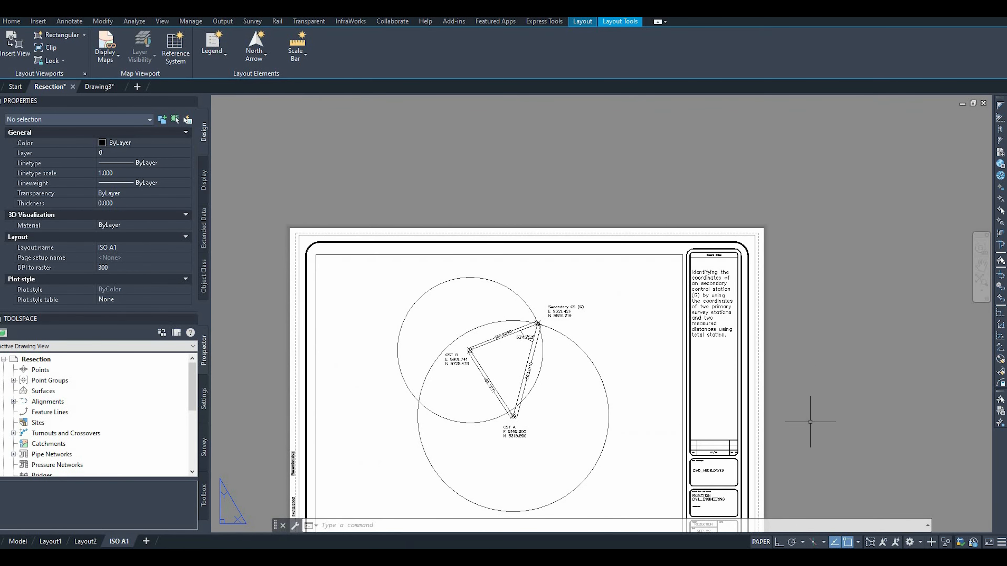
scroll(810, 421, up, 3)
scroll(713, 416, up, 4)
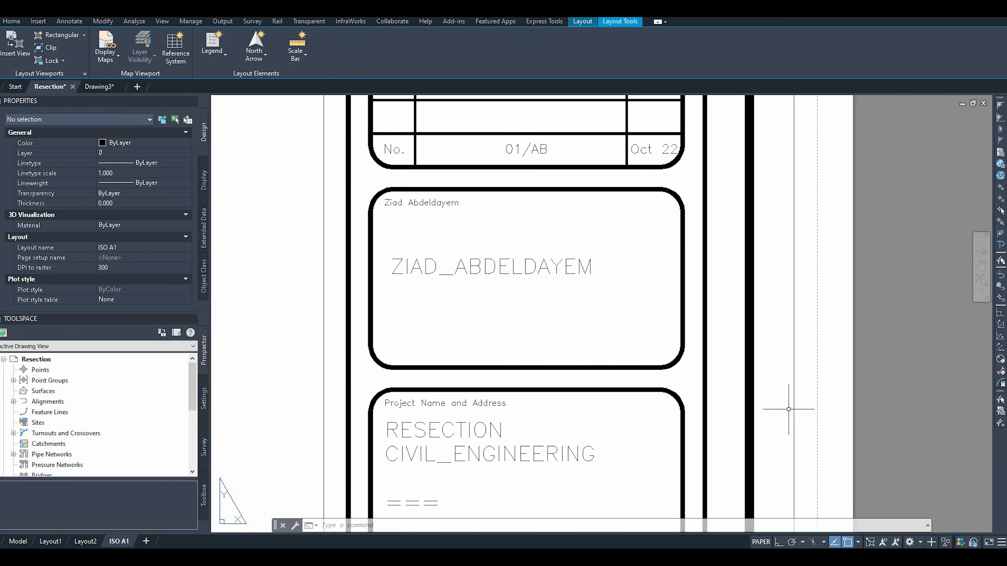
scroll(605, 390, down, 6)
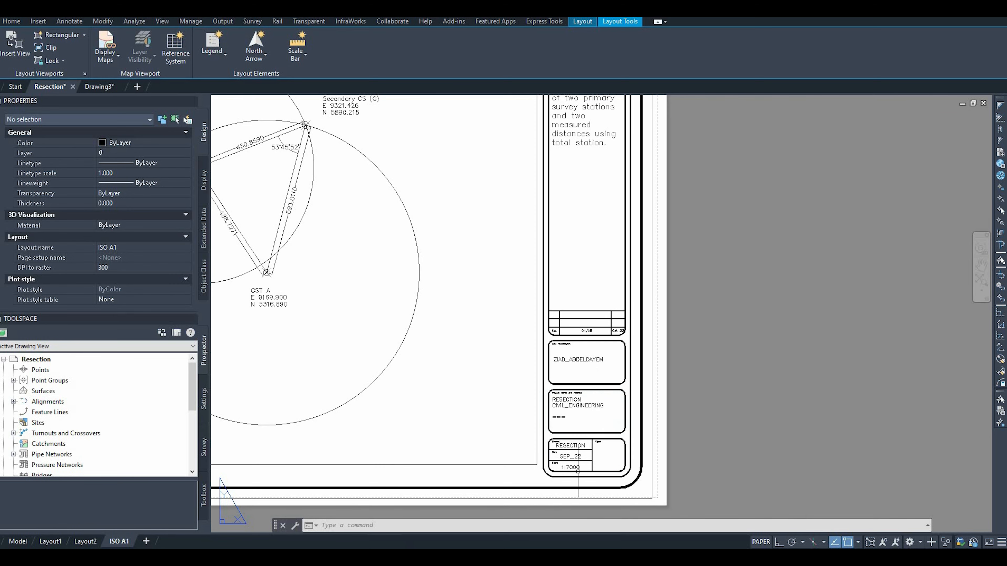
scroll(578, 472, up, 4)
scroll(578, 474, up, 3)
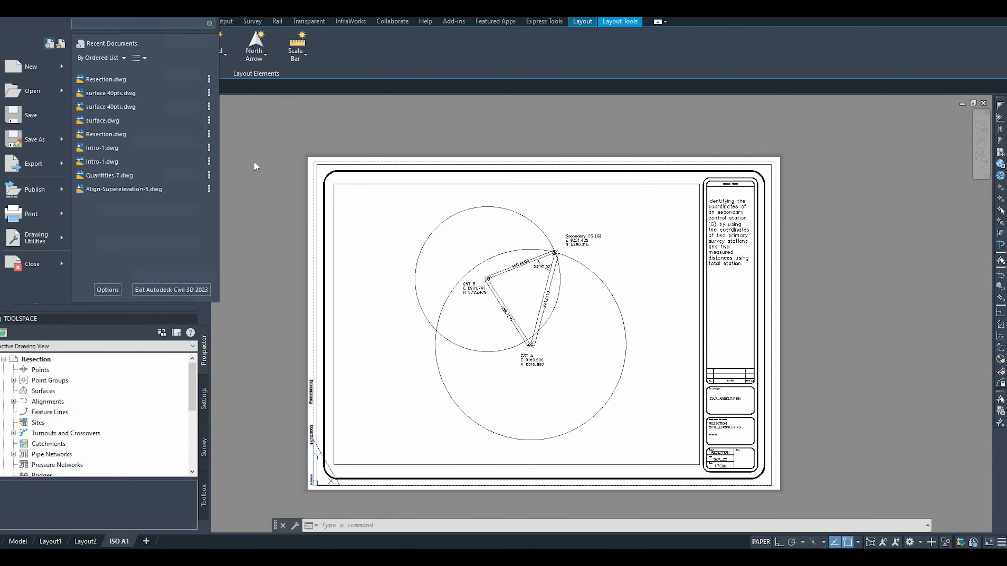
Step: Export the current ISO A1 layout to the Desktop as Resection.pdf with the AutoCAD PDF (General Documentation) preset
click(254, 162)
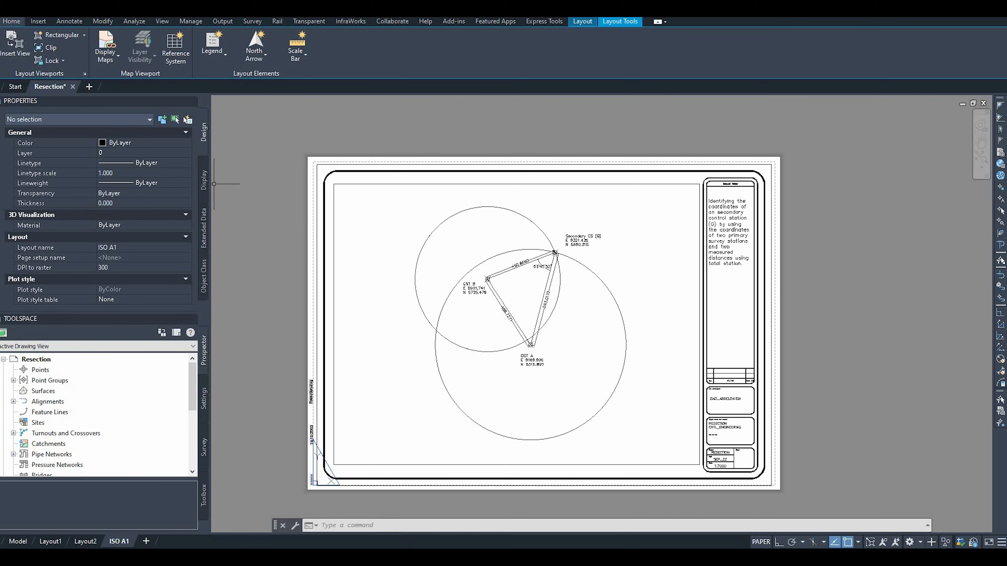
click(12, 10)
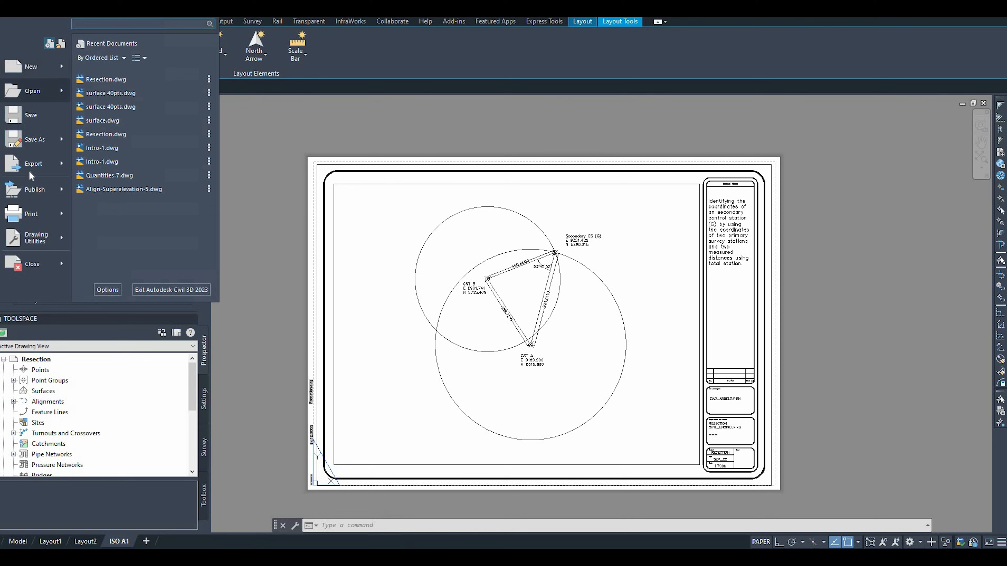
mouse_move(32, 163)
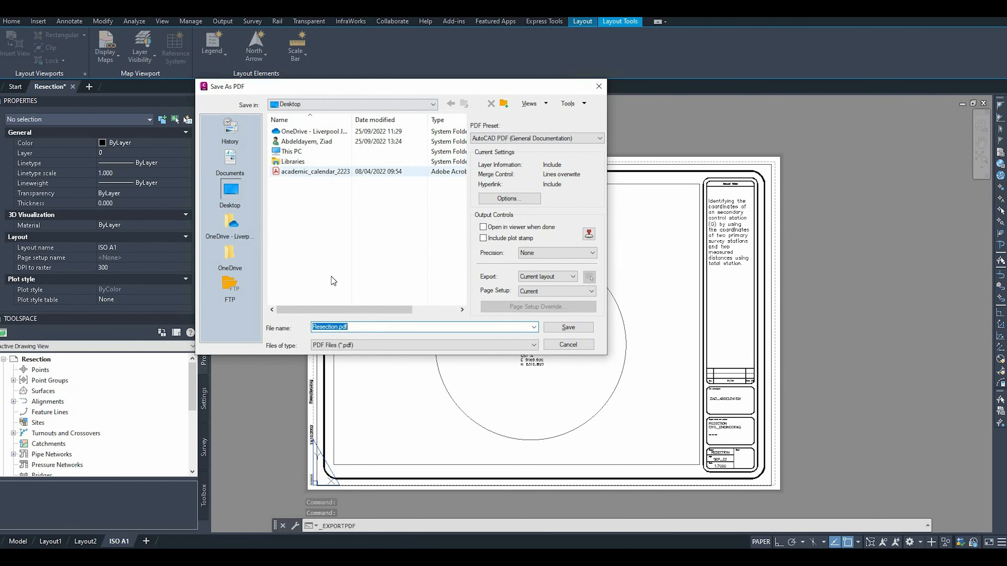
click(568, 328)
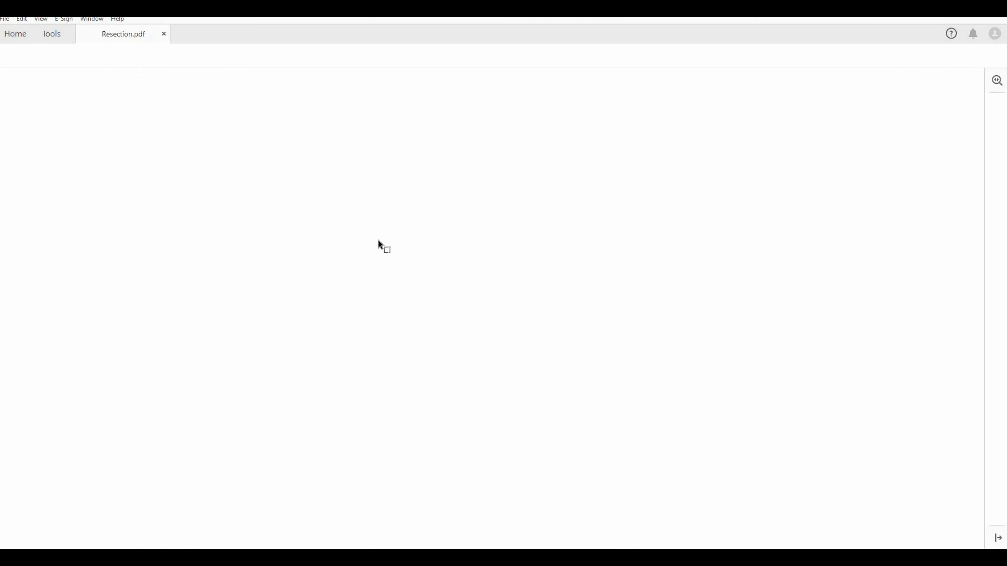
Step: Check the exported sheet of Resection.pdf in Adobe Acrobat and open its list of comments
click(131, 82)
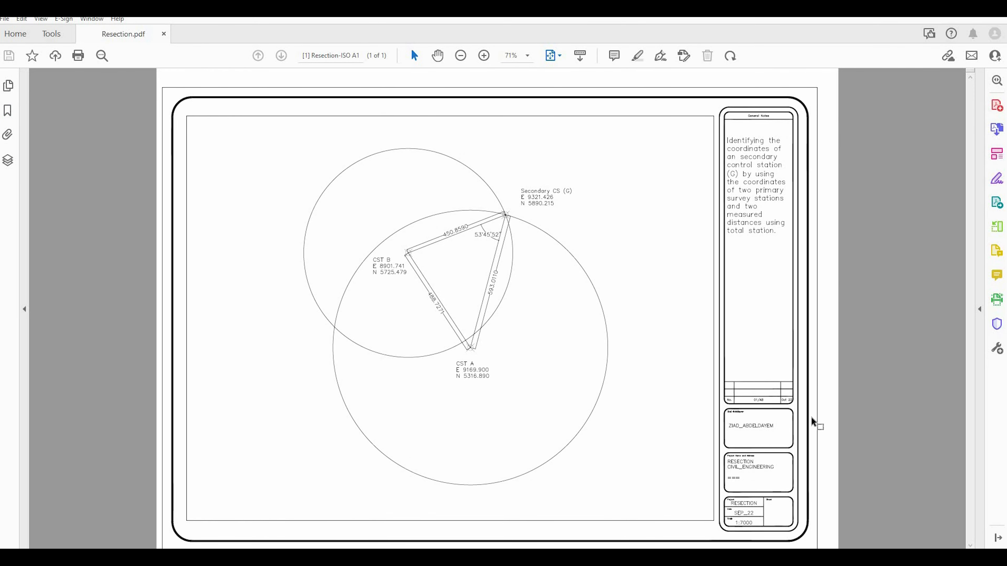
click(996, 275)
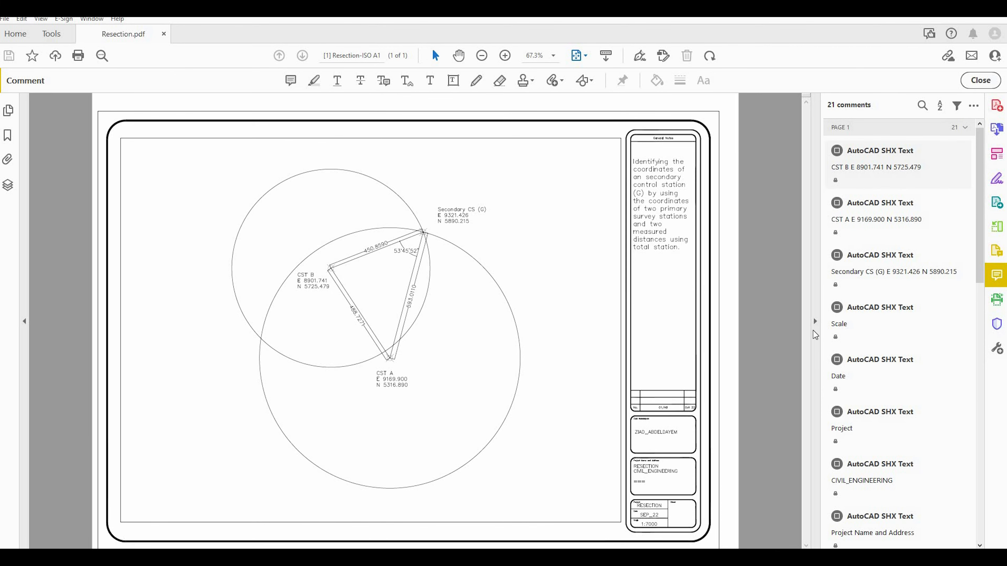
click(816, 323)
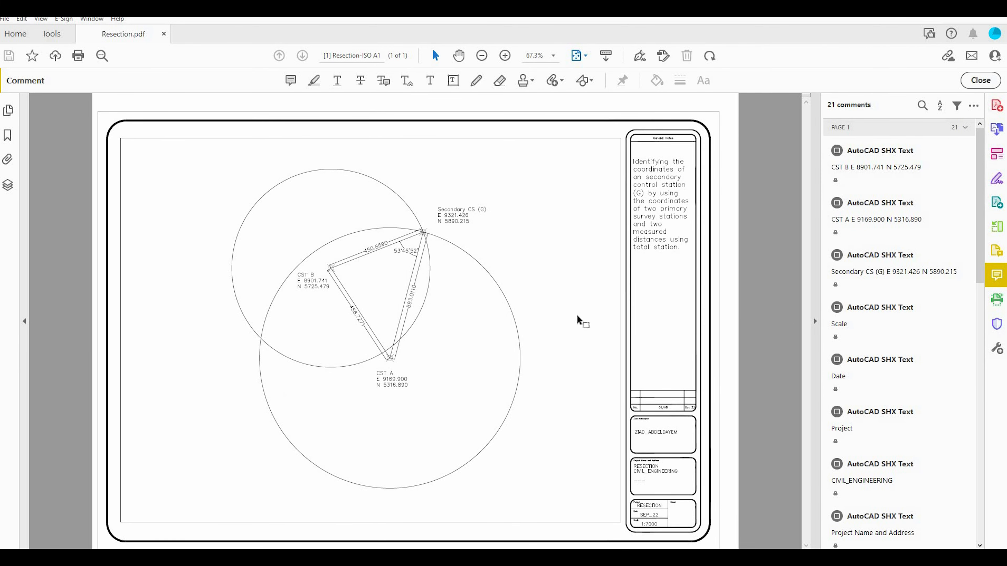